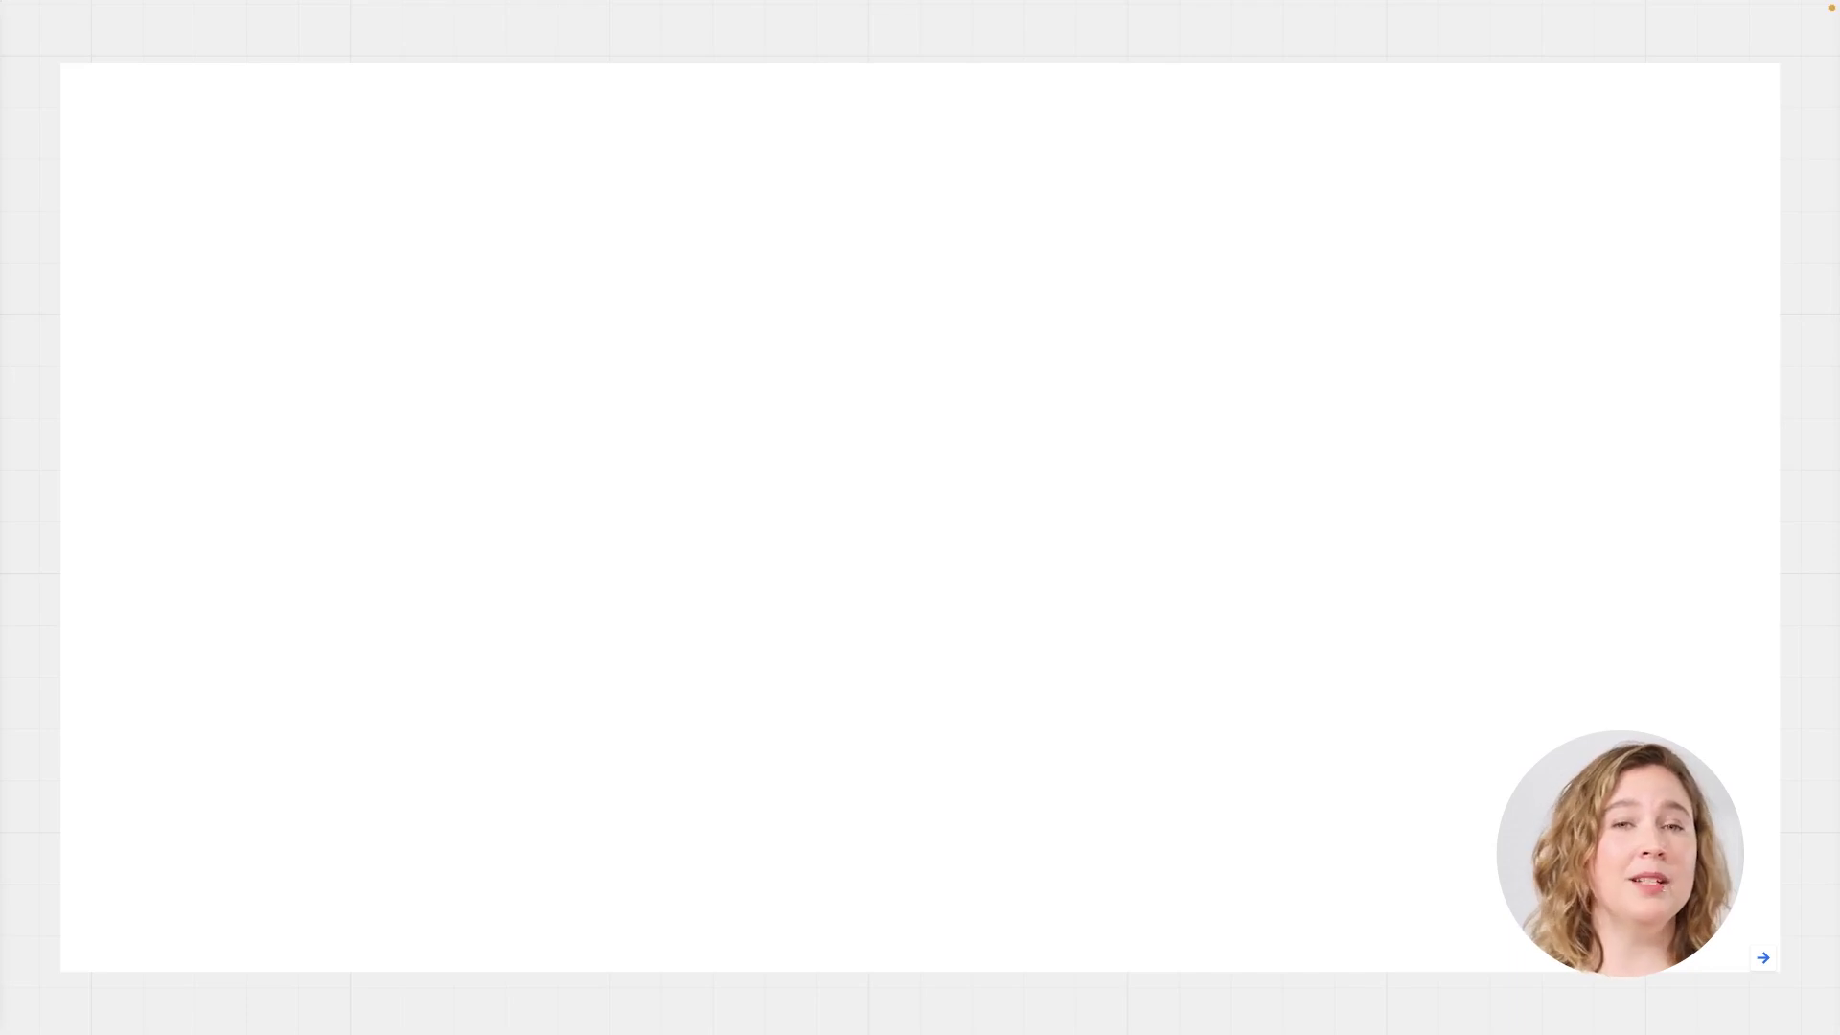
- Exit presentation mode and add the personal custom template Project Chart to the Getting Ready frame
mouse_move(1051, 974)
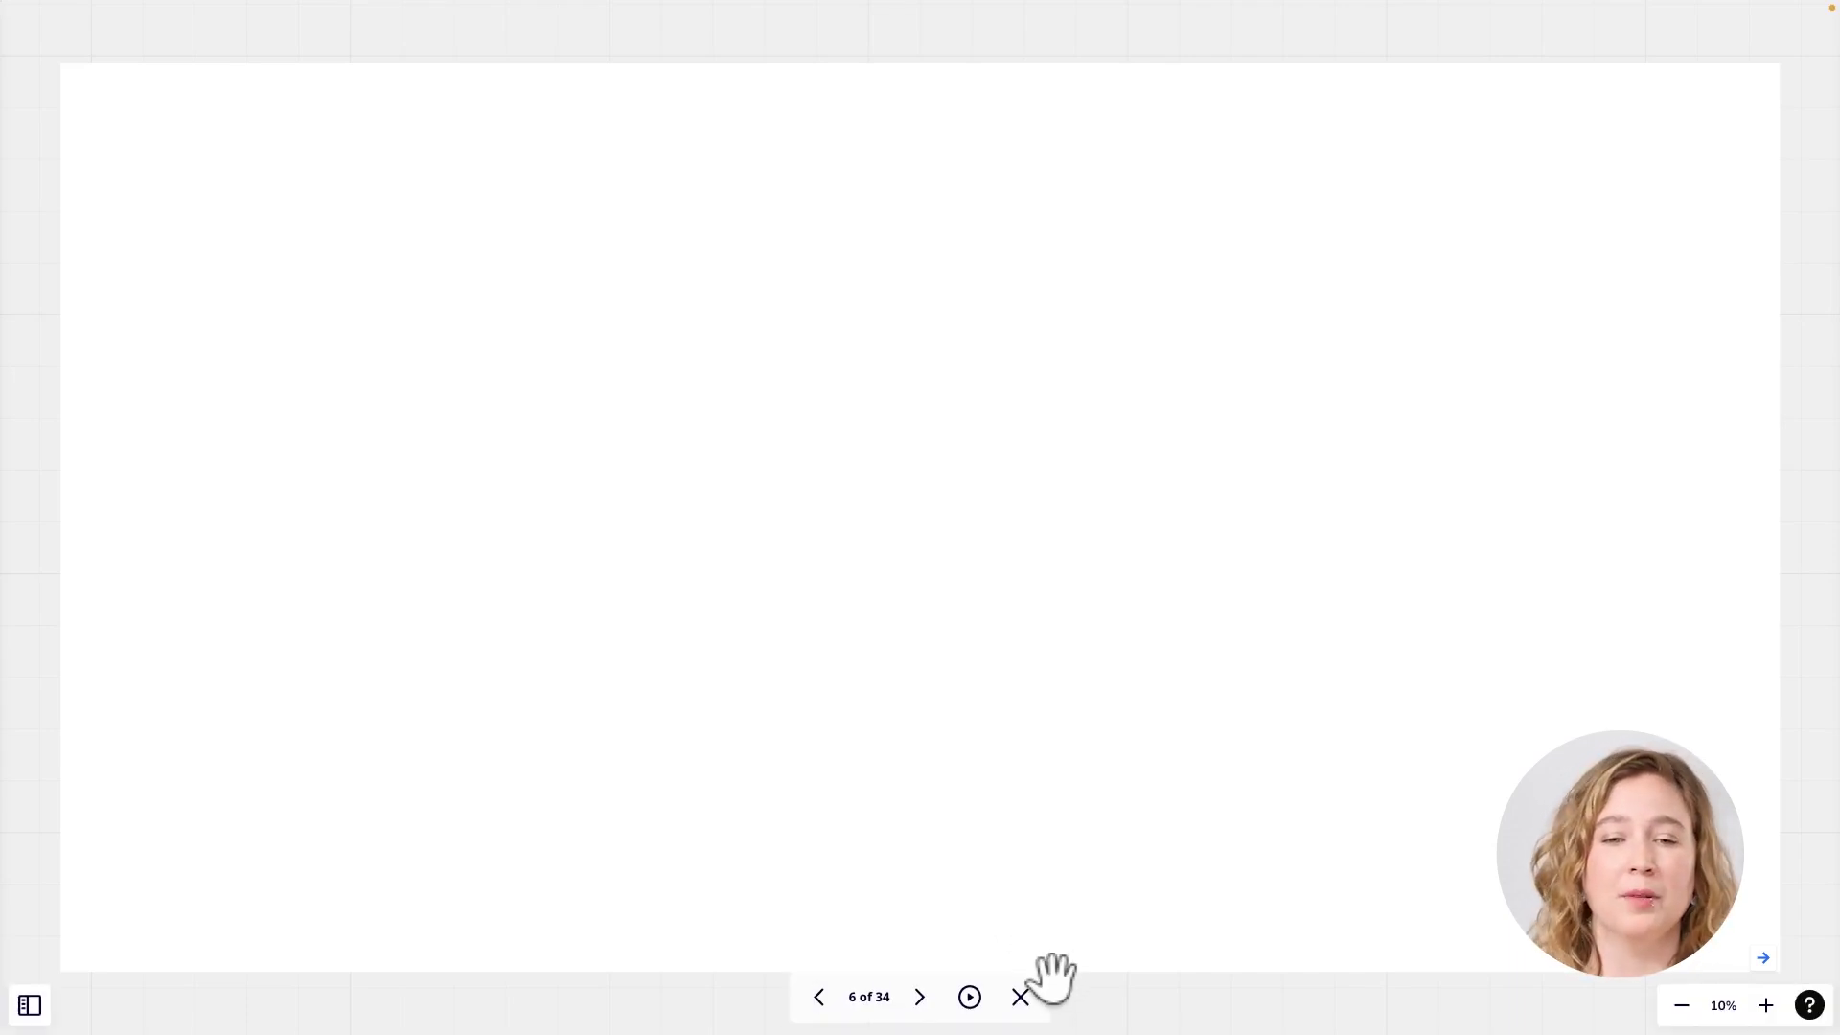
click(1038, 1005)
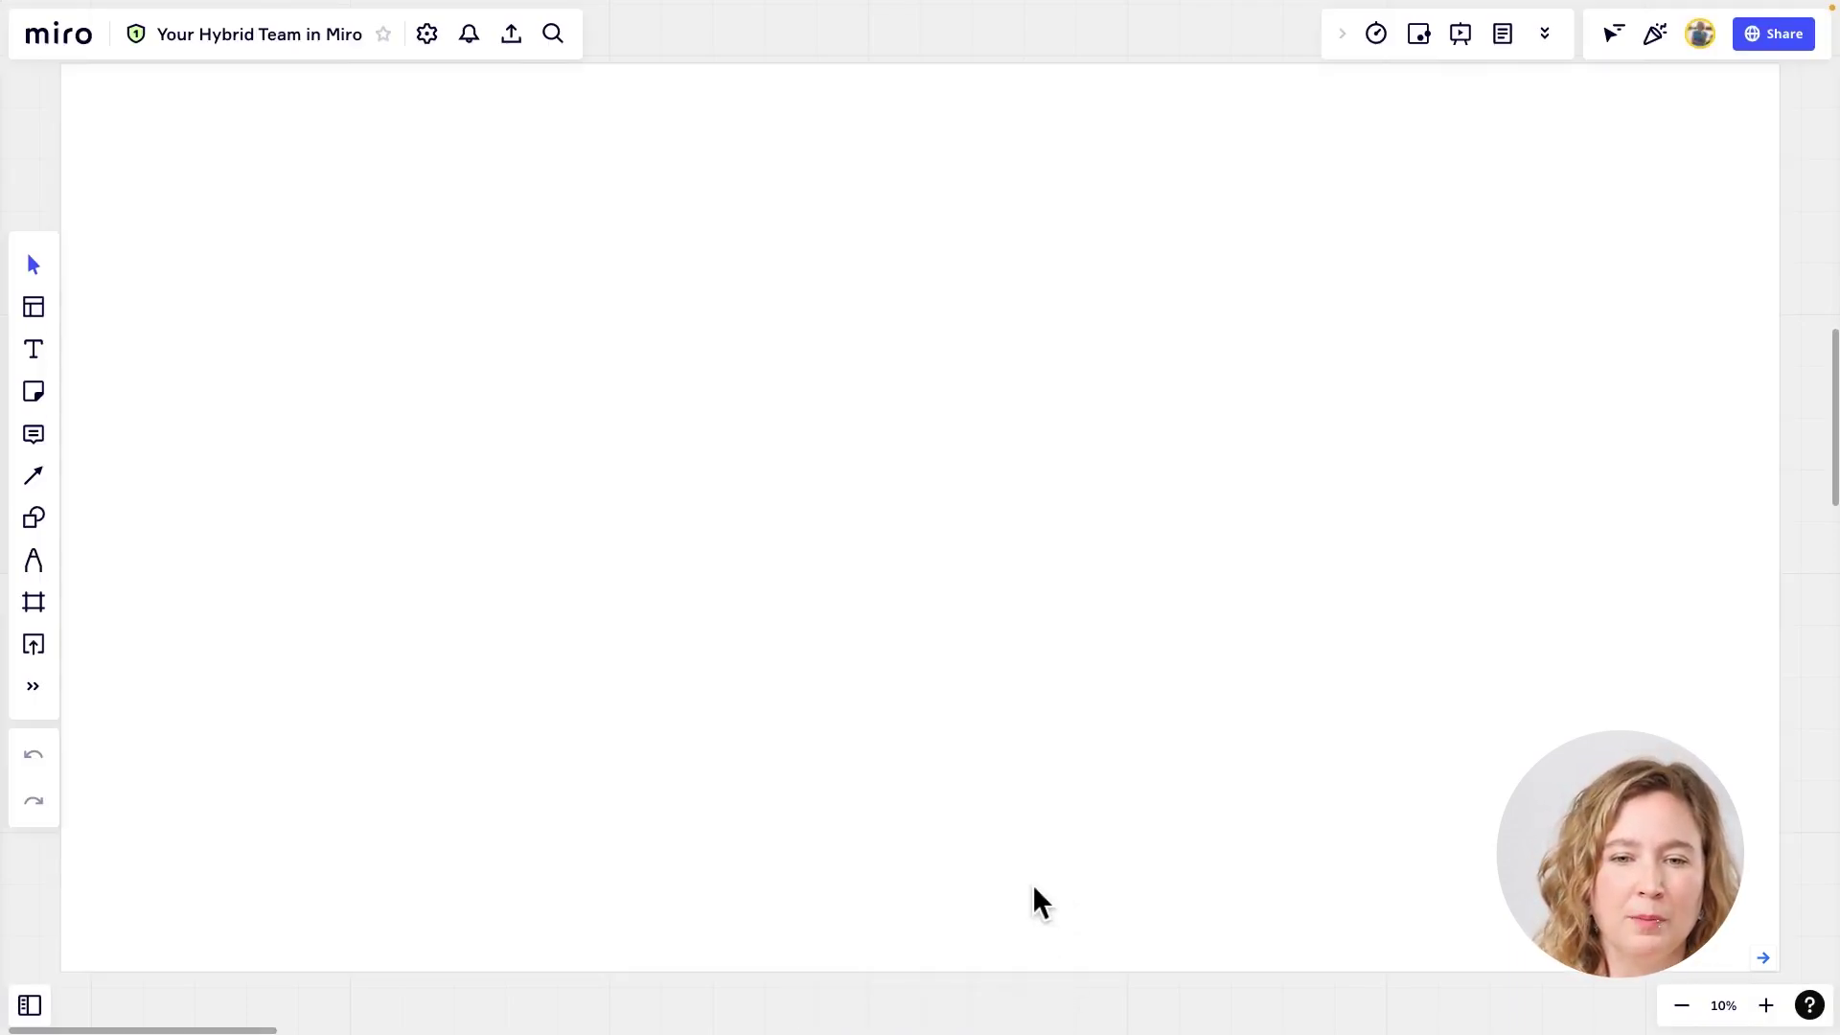
scroll(1032, 883, down, 1)
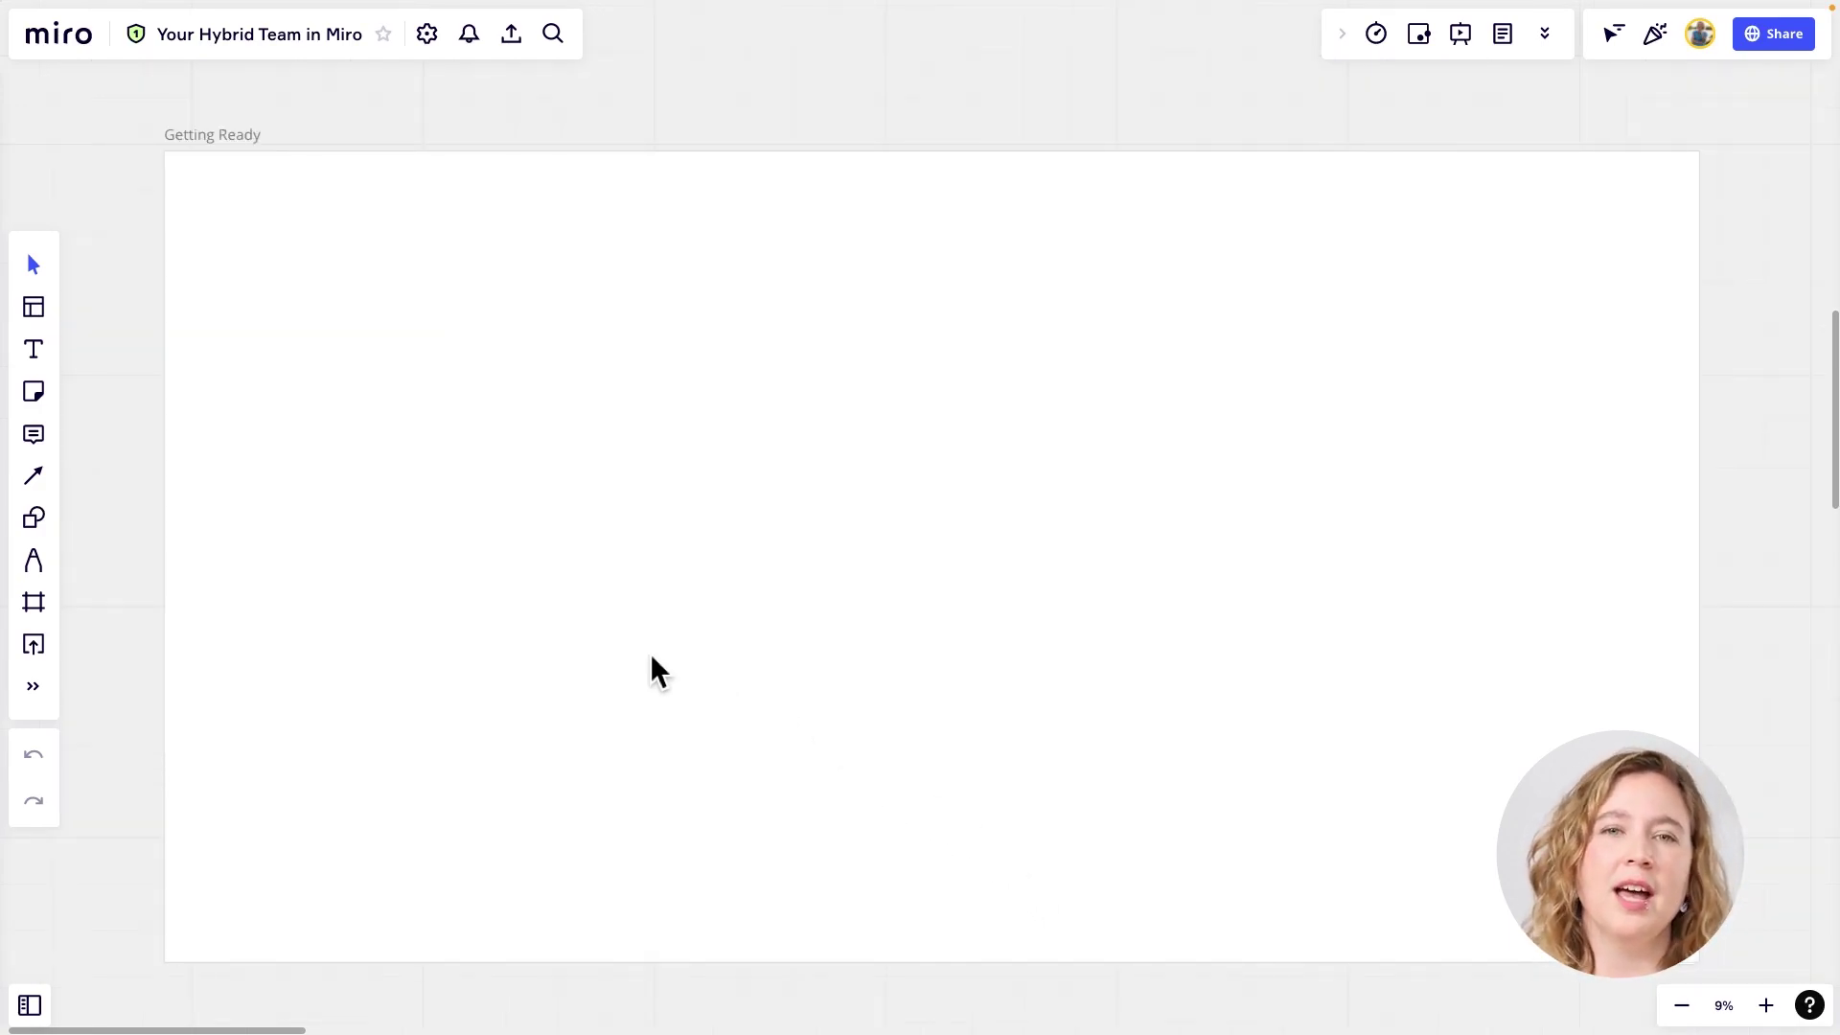
click(50, 313)
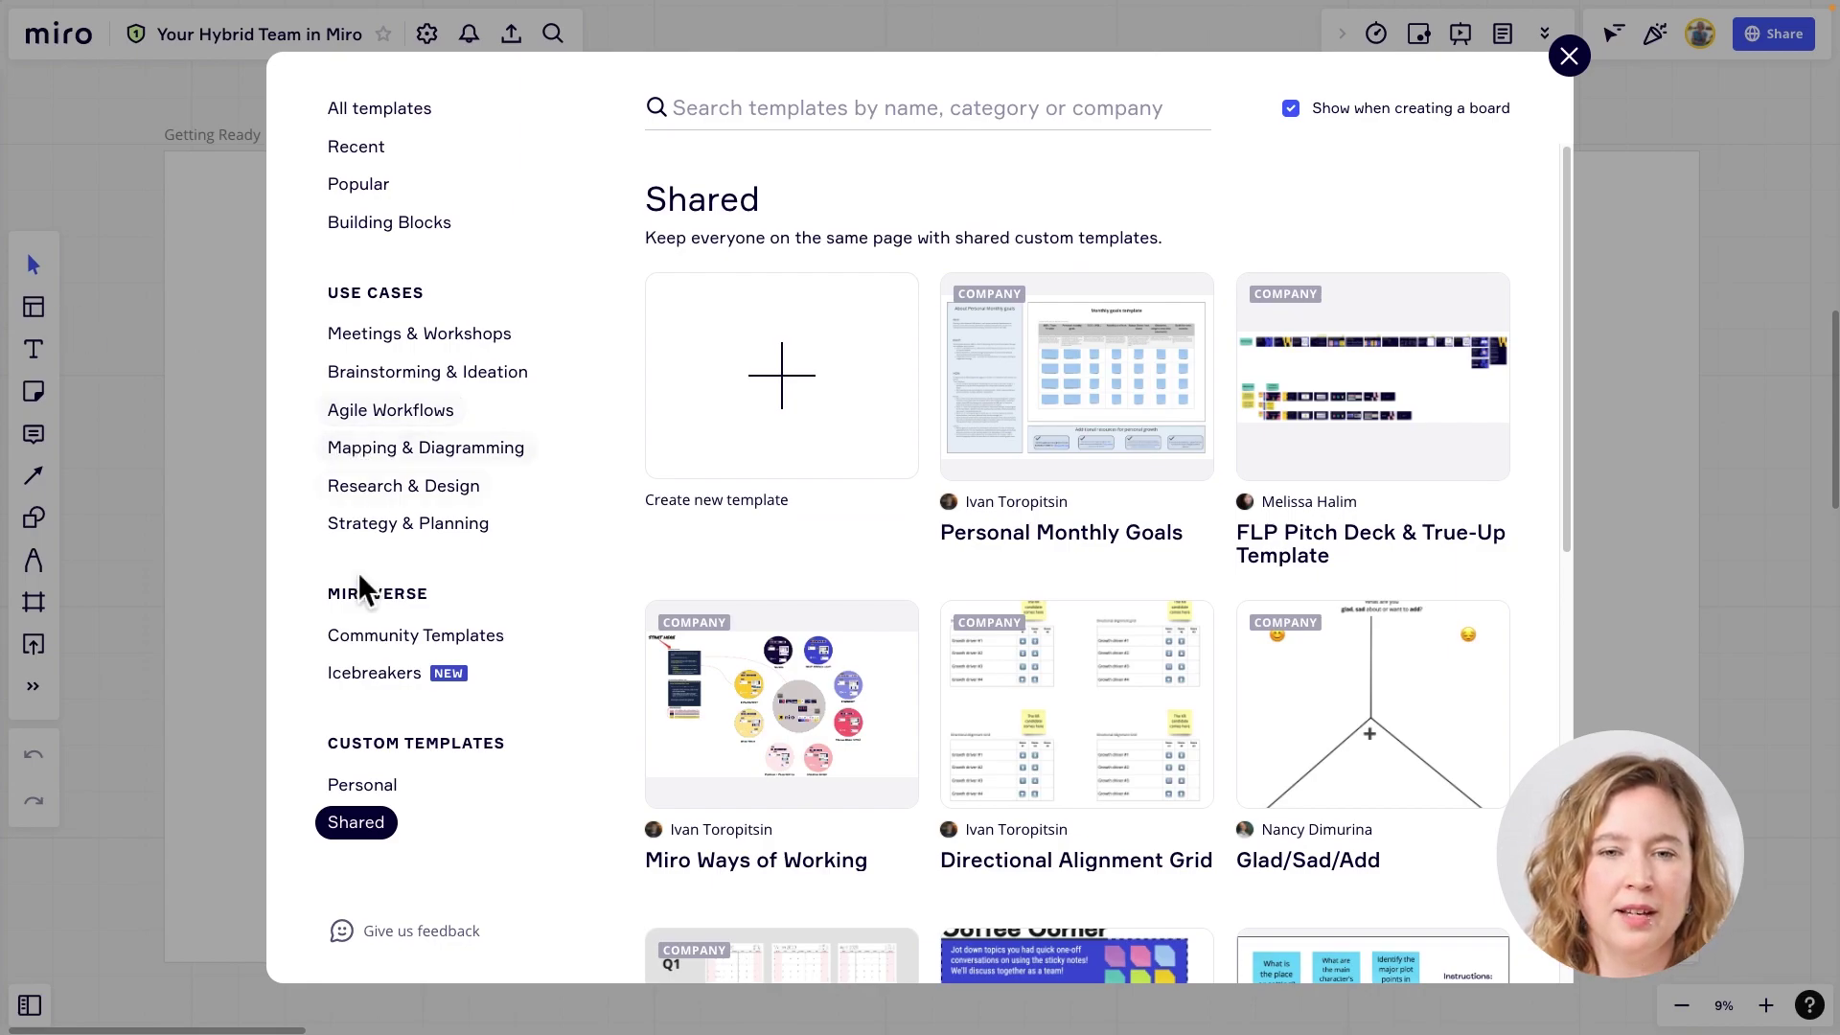
click(372, 784)
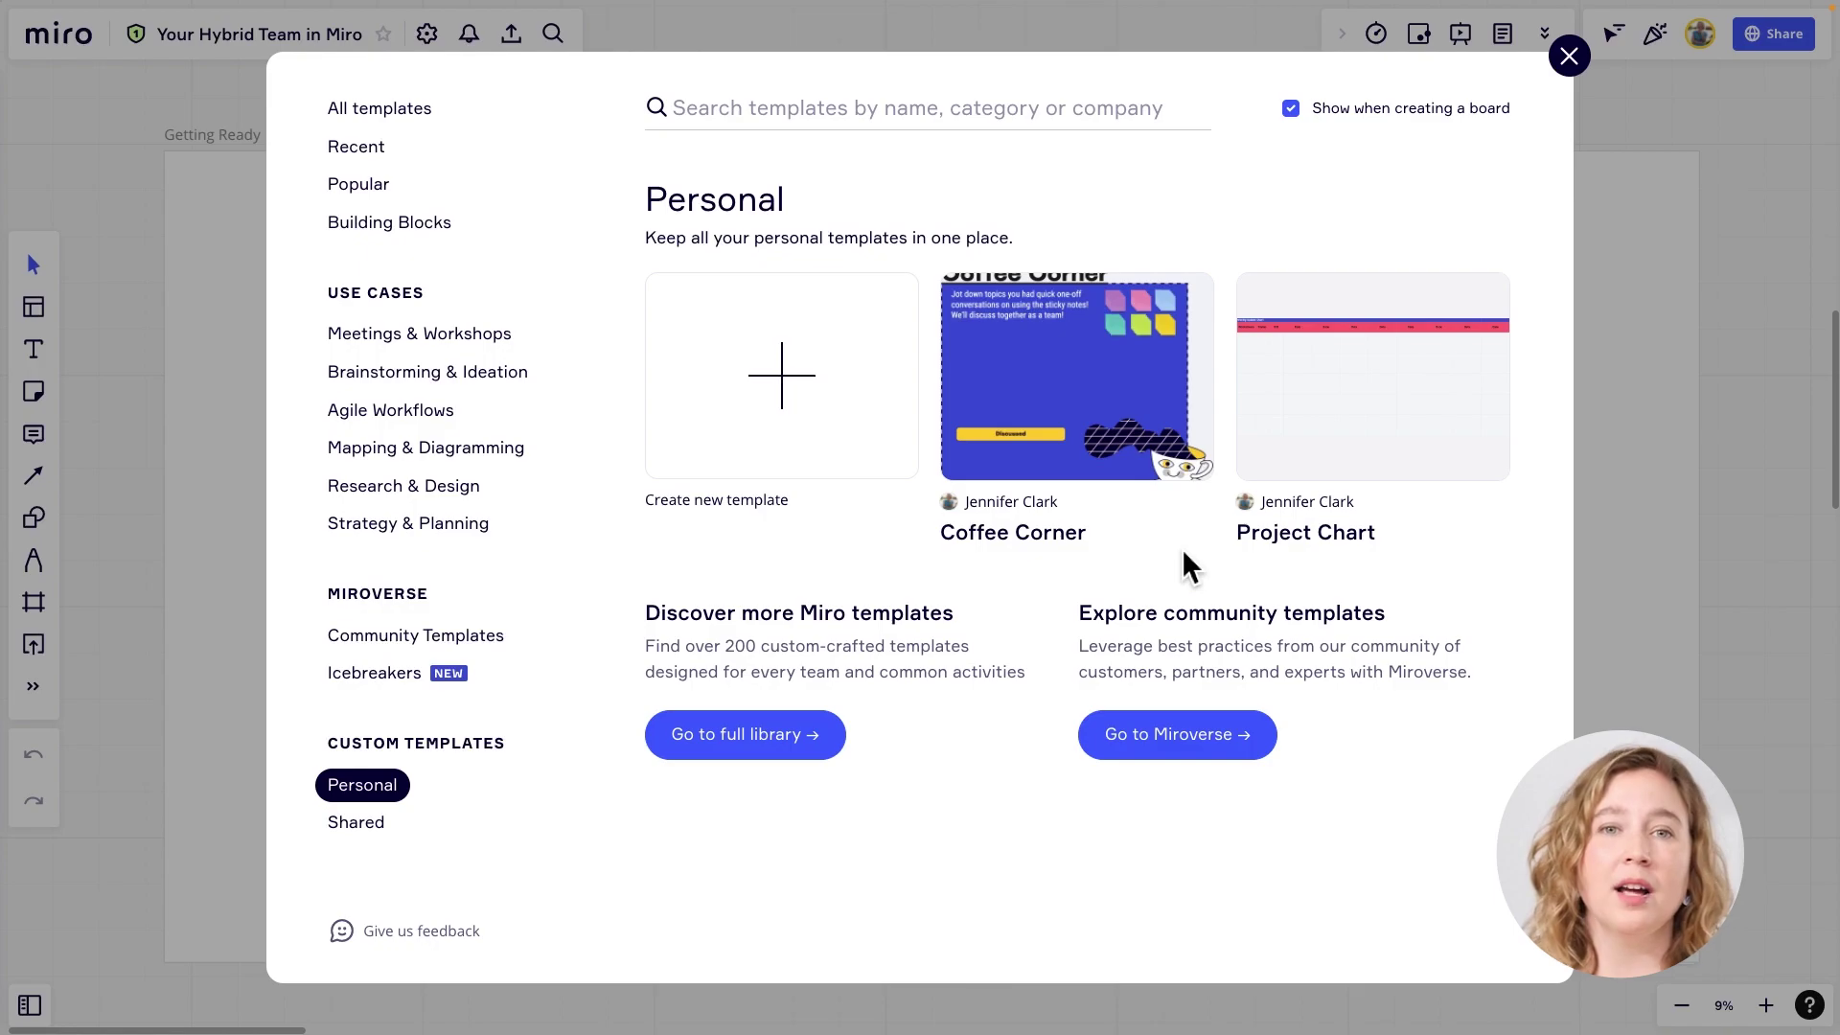
mouse_move(1383, 467)
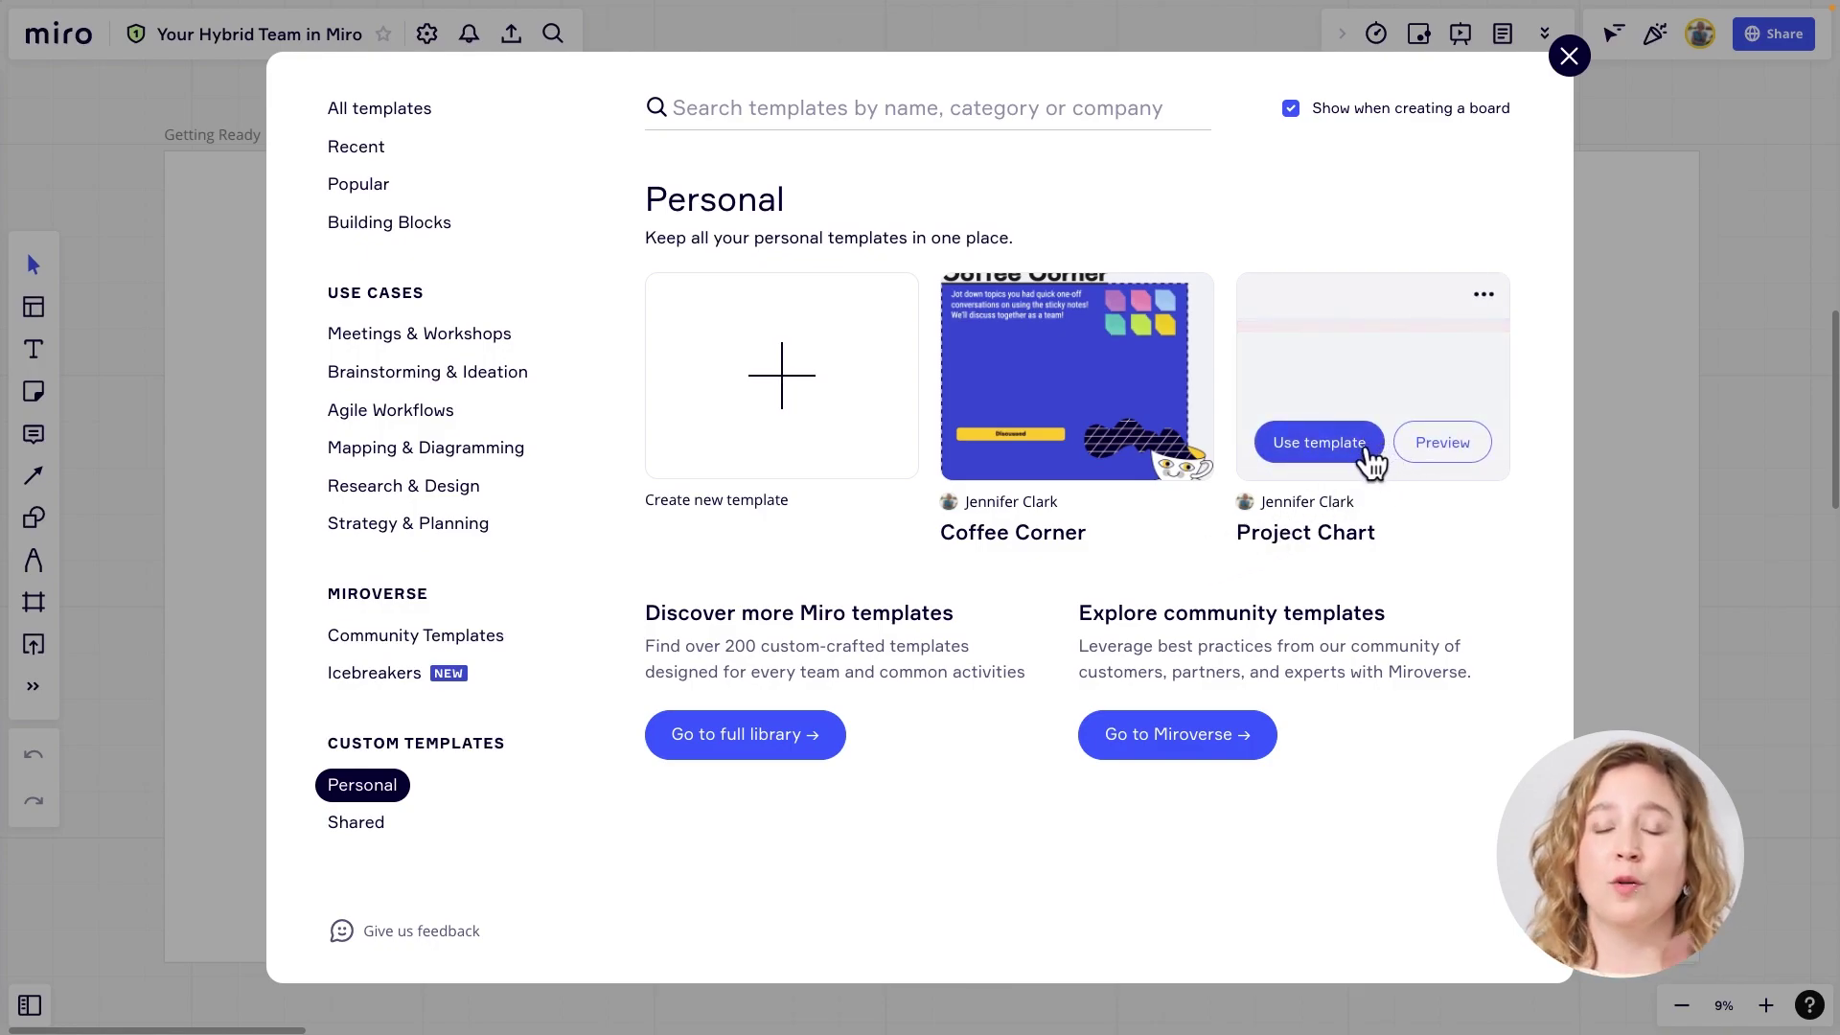
click(1365, 458)
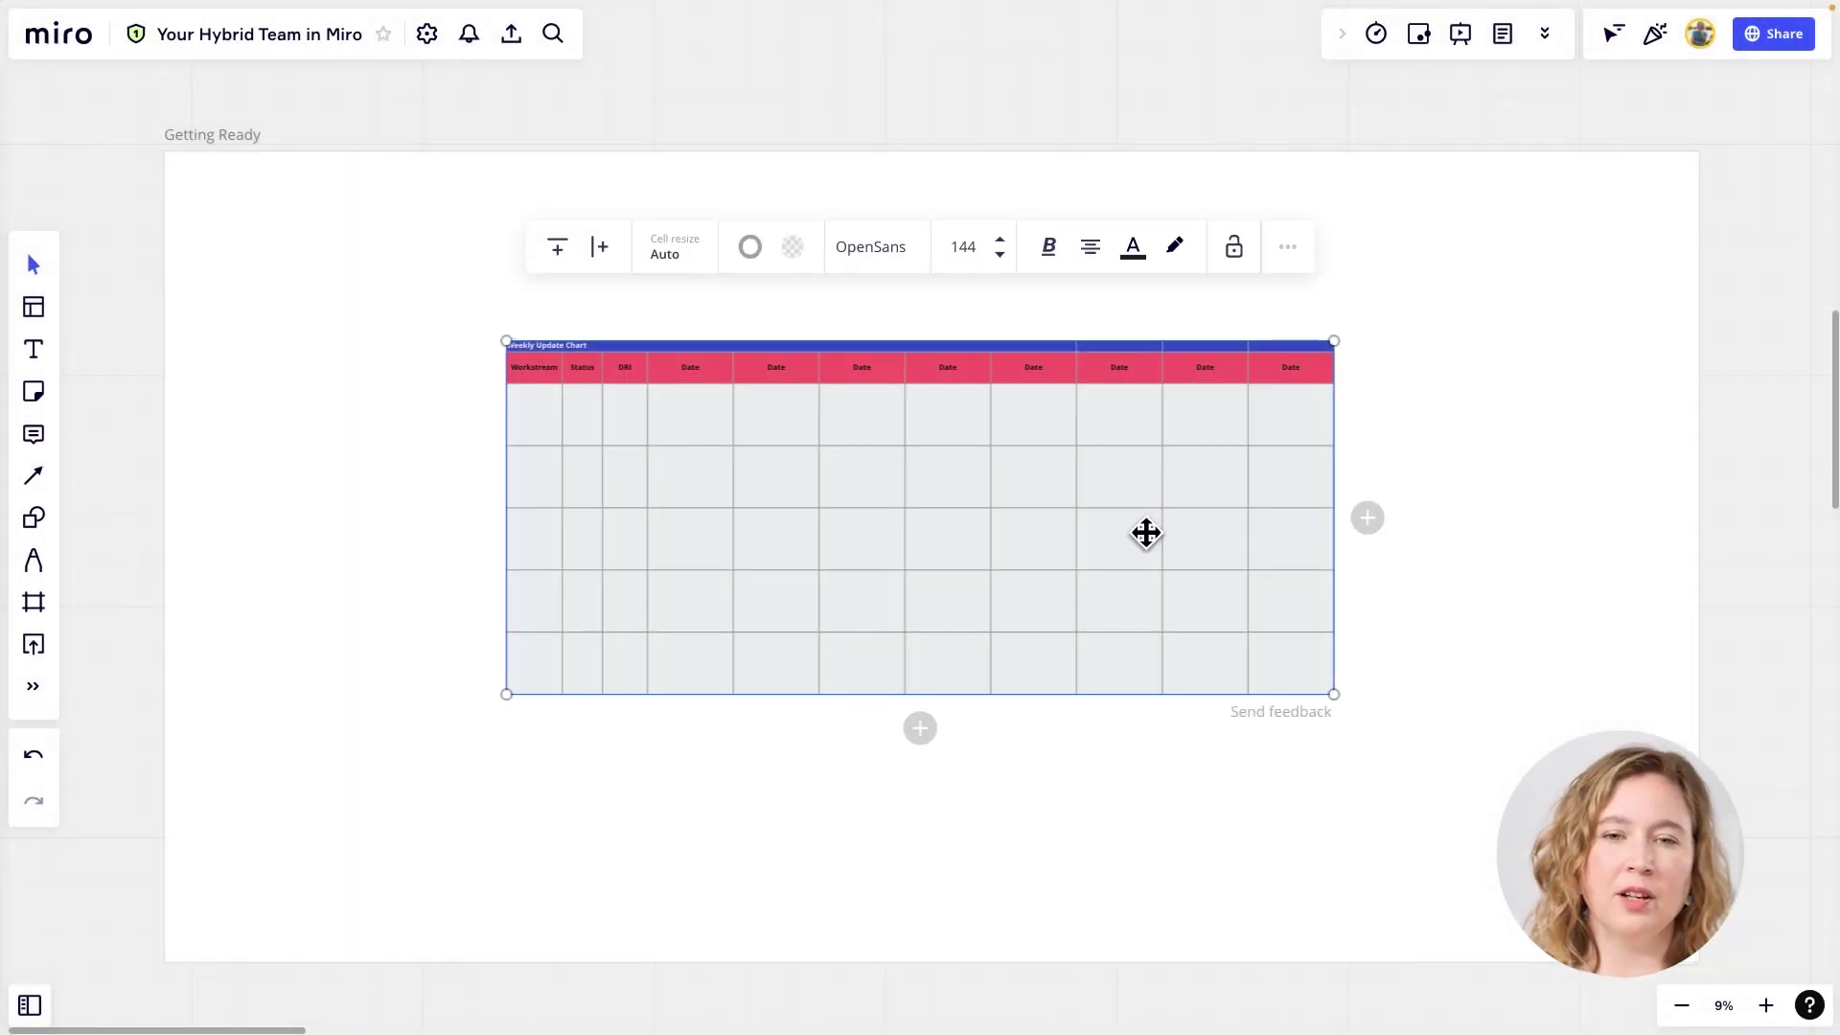
- Move the Weekly Update Chart into the upper-right area of the Getting Ready frame
drag(1147, 533, 1456, 388)
click(1454, 614)
drag(1456, 628, 1343, 739)
scroll(1281, 537, up, 3)
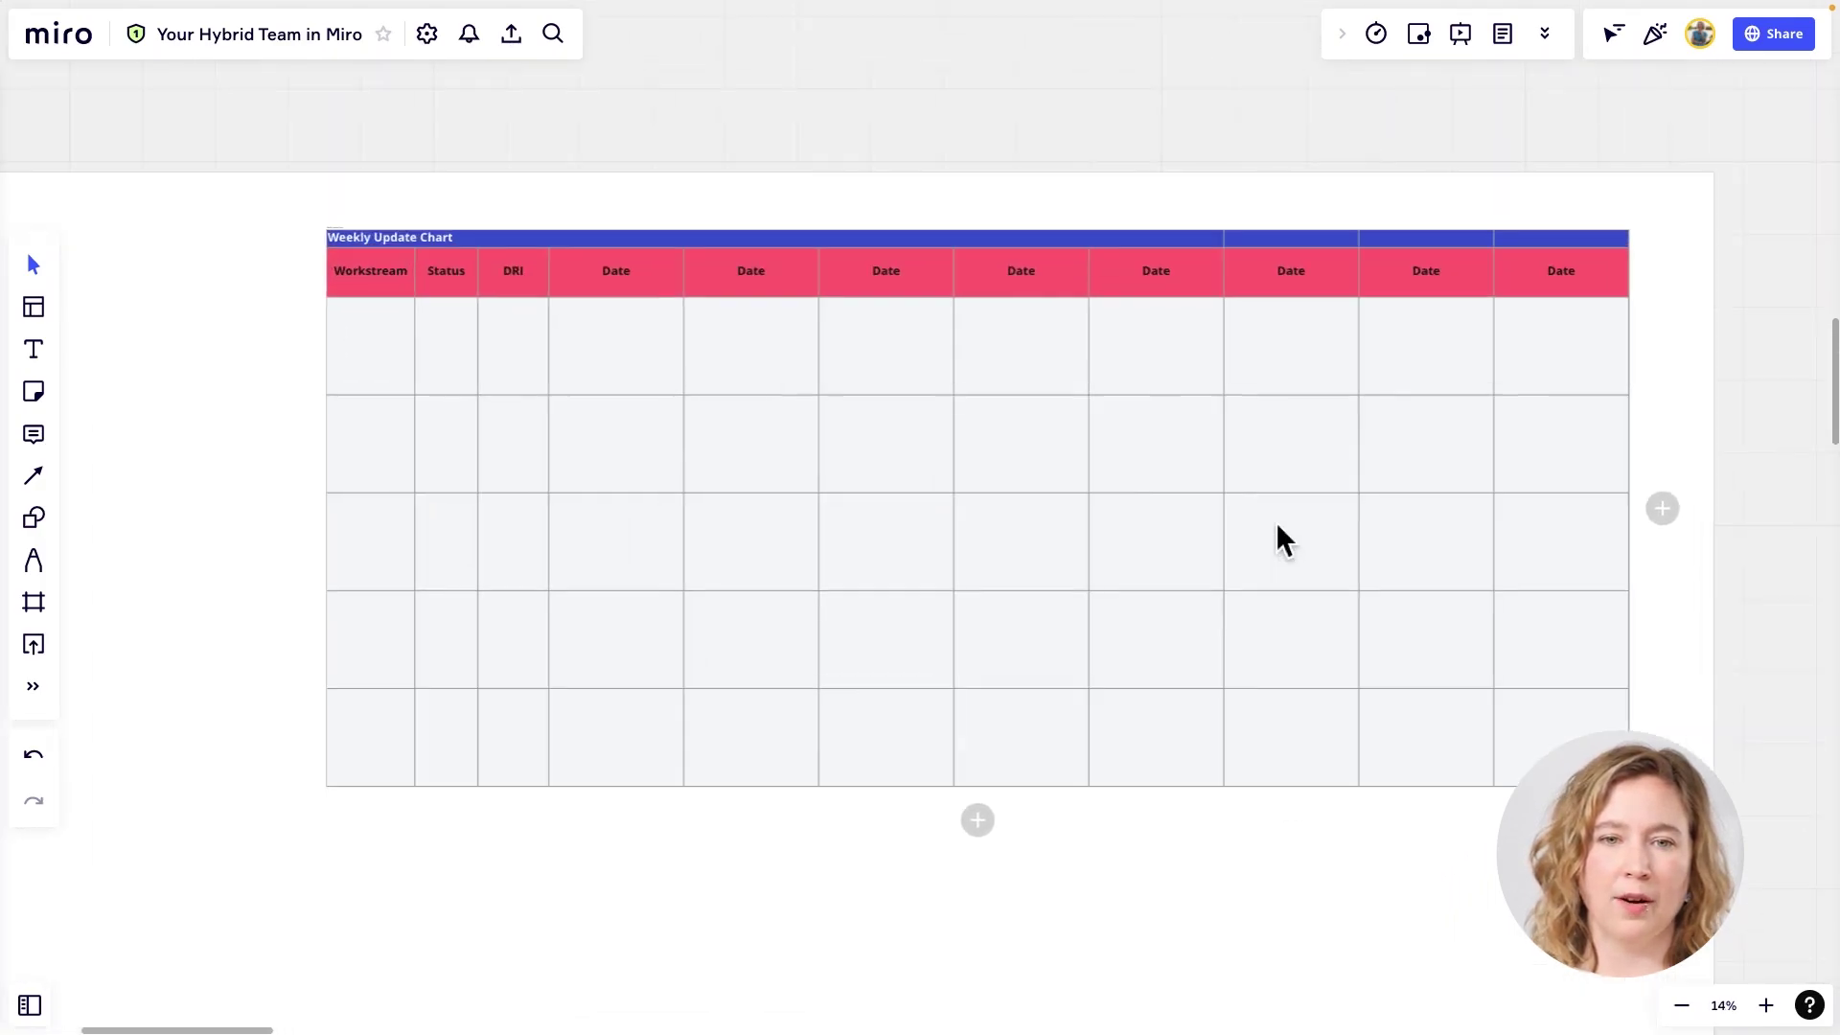
scroll(1260, 527, up, 2)
scroll(1256, 527, up, 1)
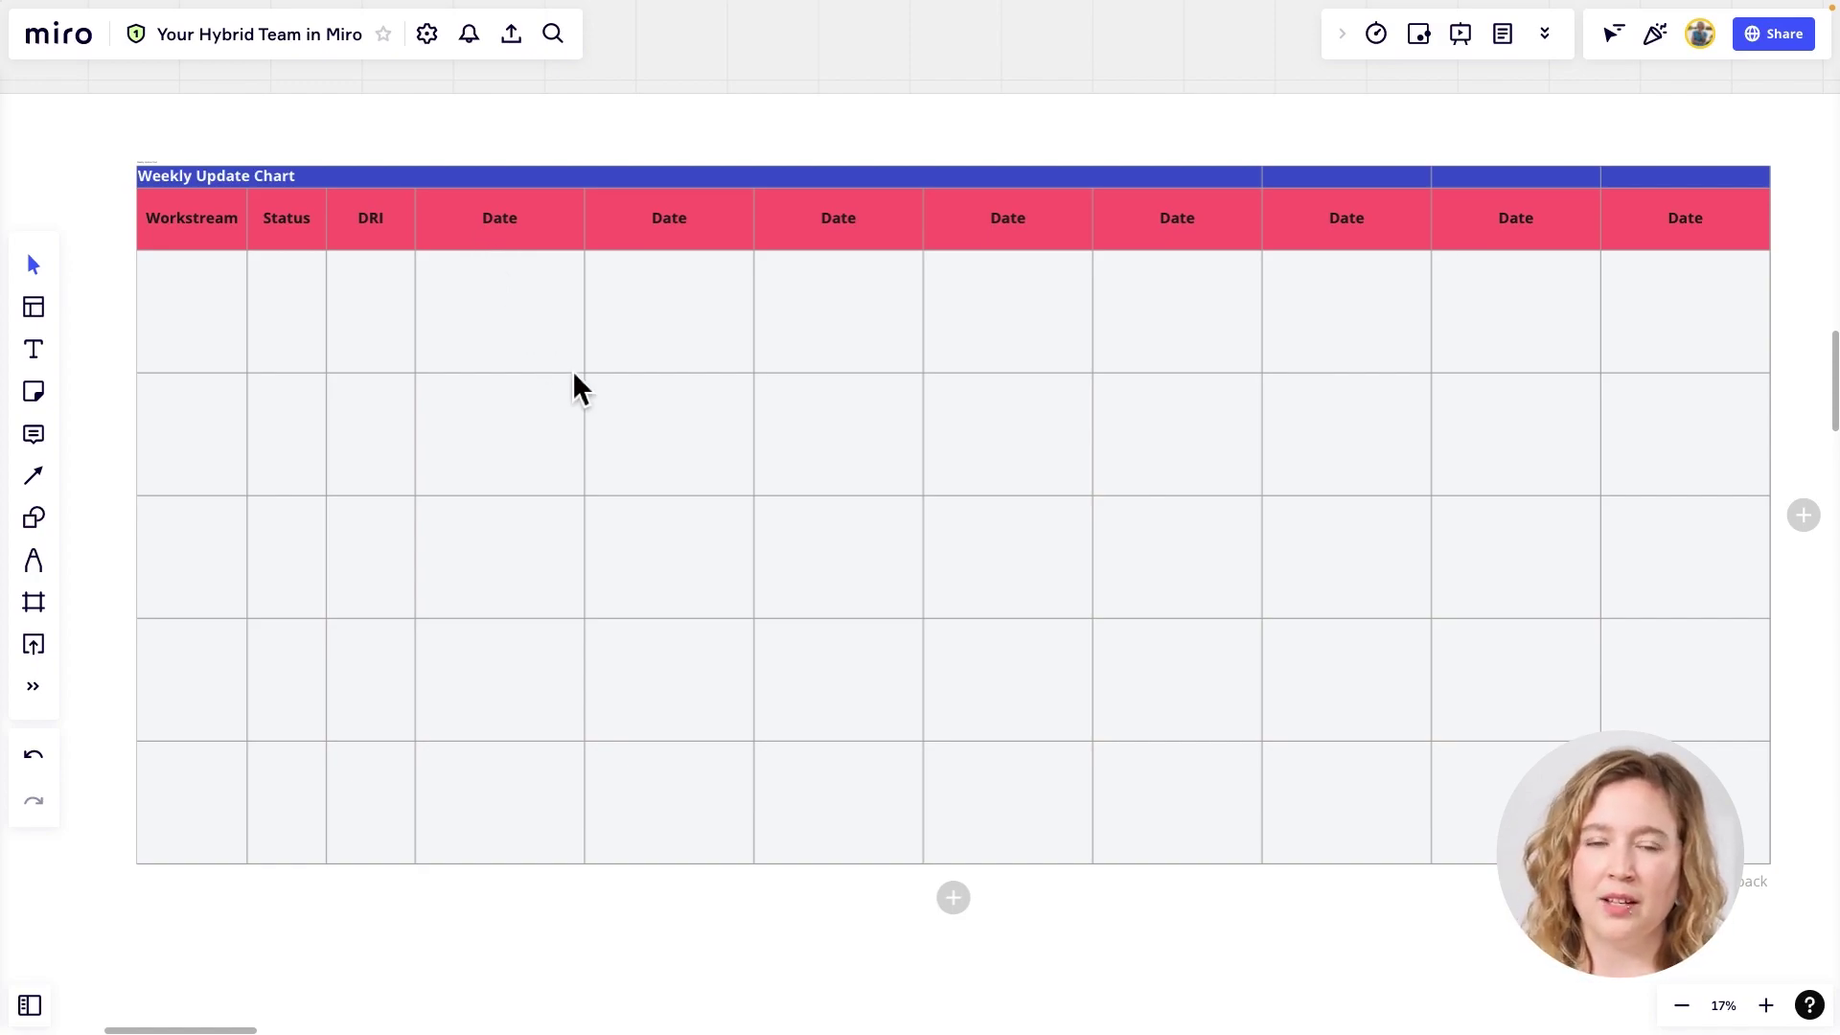
- Examine the save-as-template form for the Weekly Update Chart without saving, and look over the personal custom templates
scroll(920, 604, down, 2)
scroll(925, 614, down, 2)
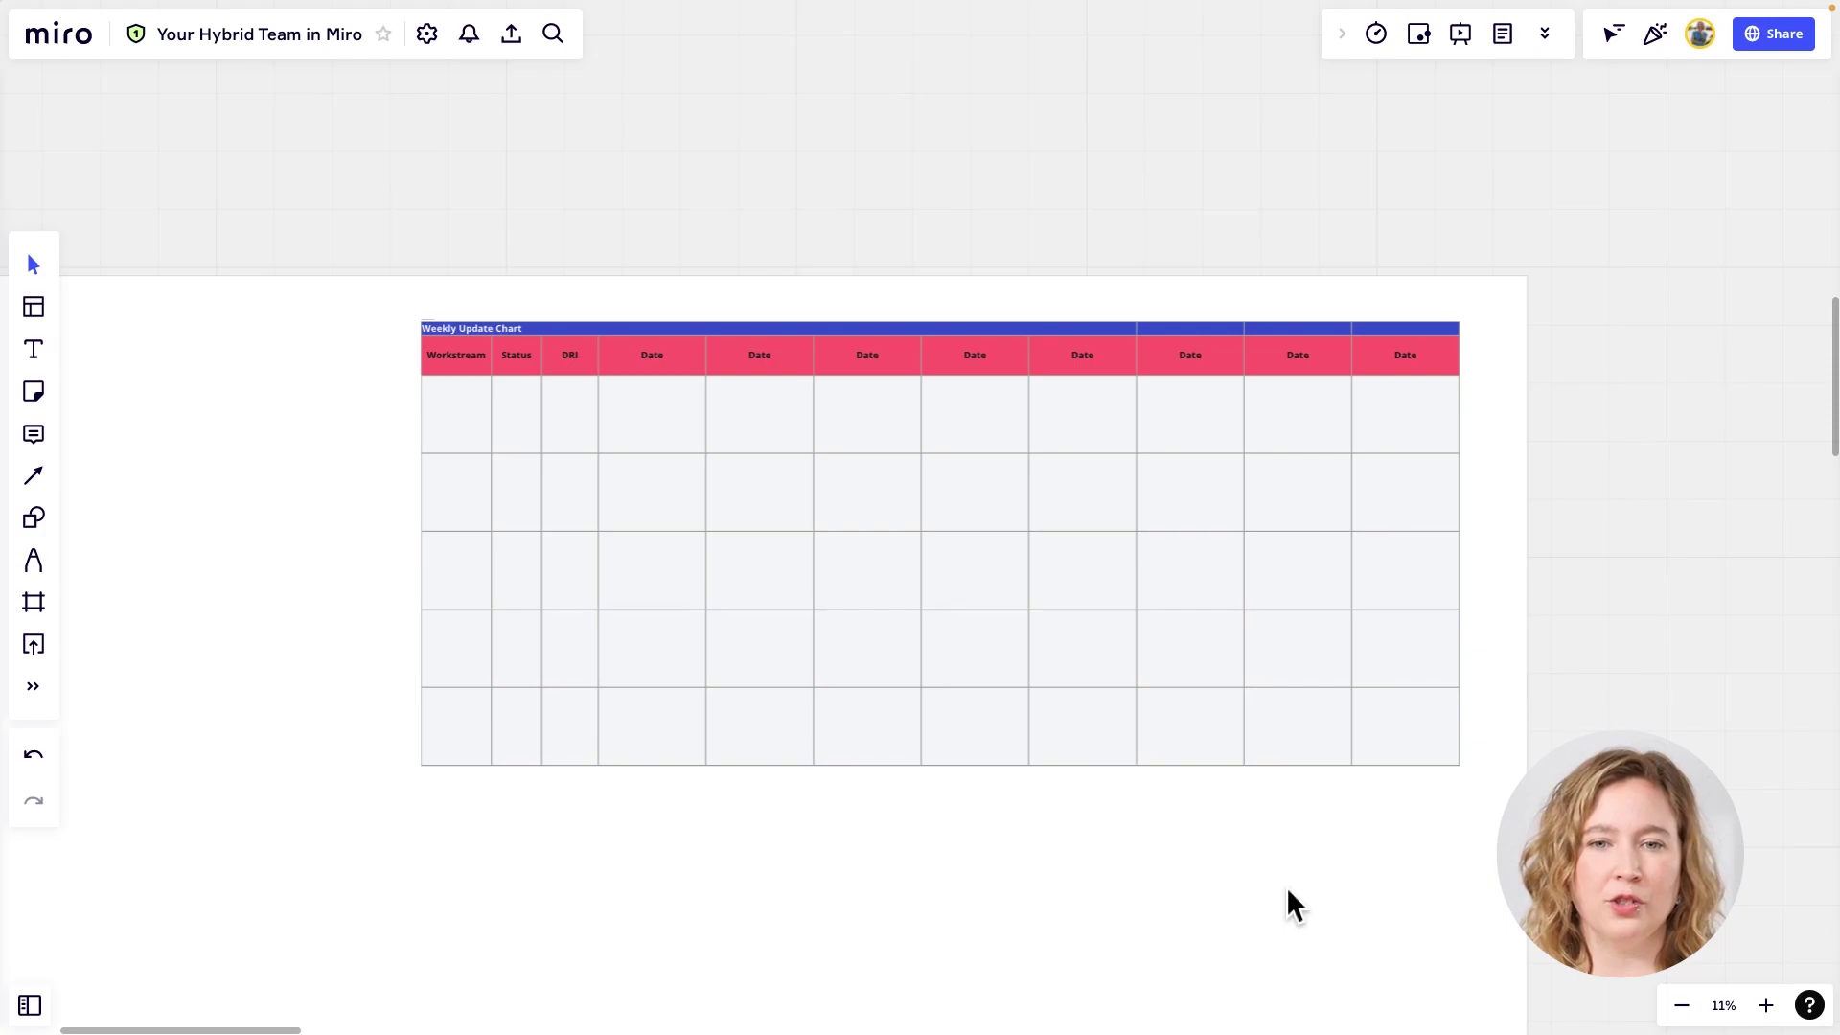
drag(1498, 849, 386, 305)
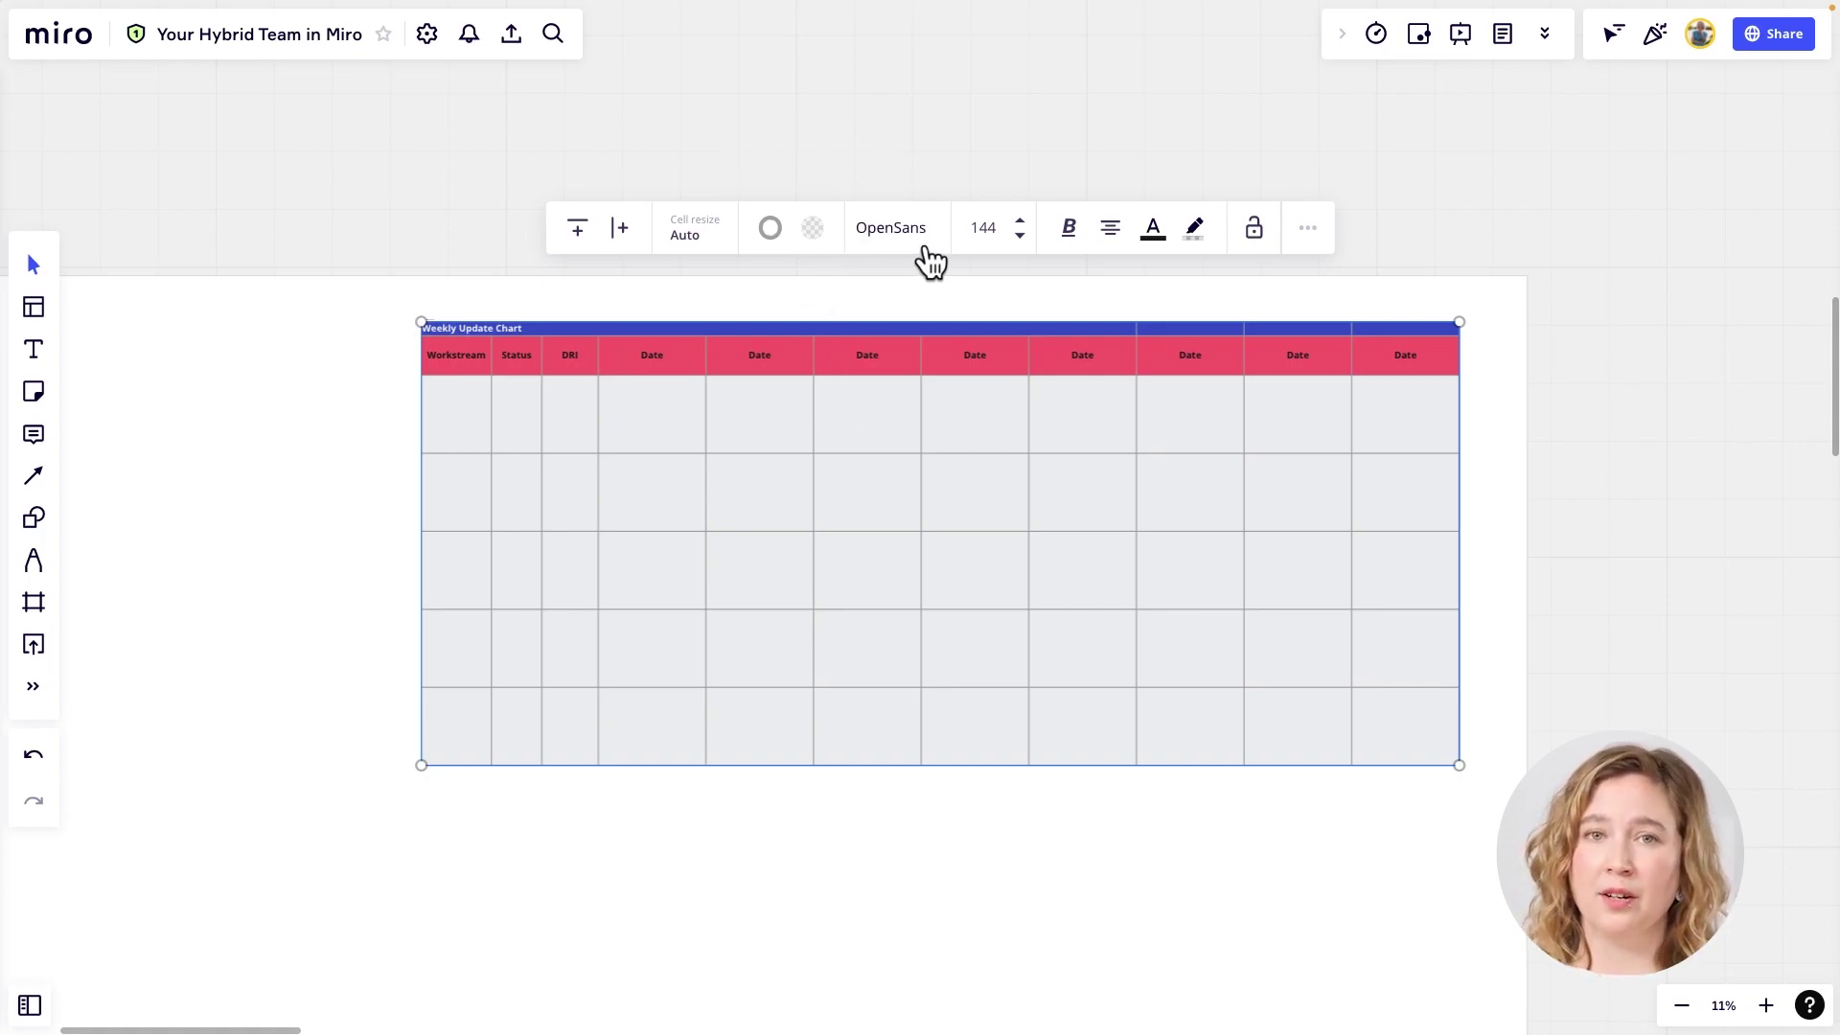
click(1321, 254)
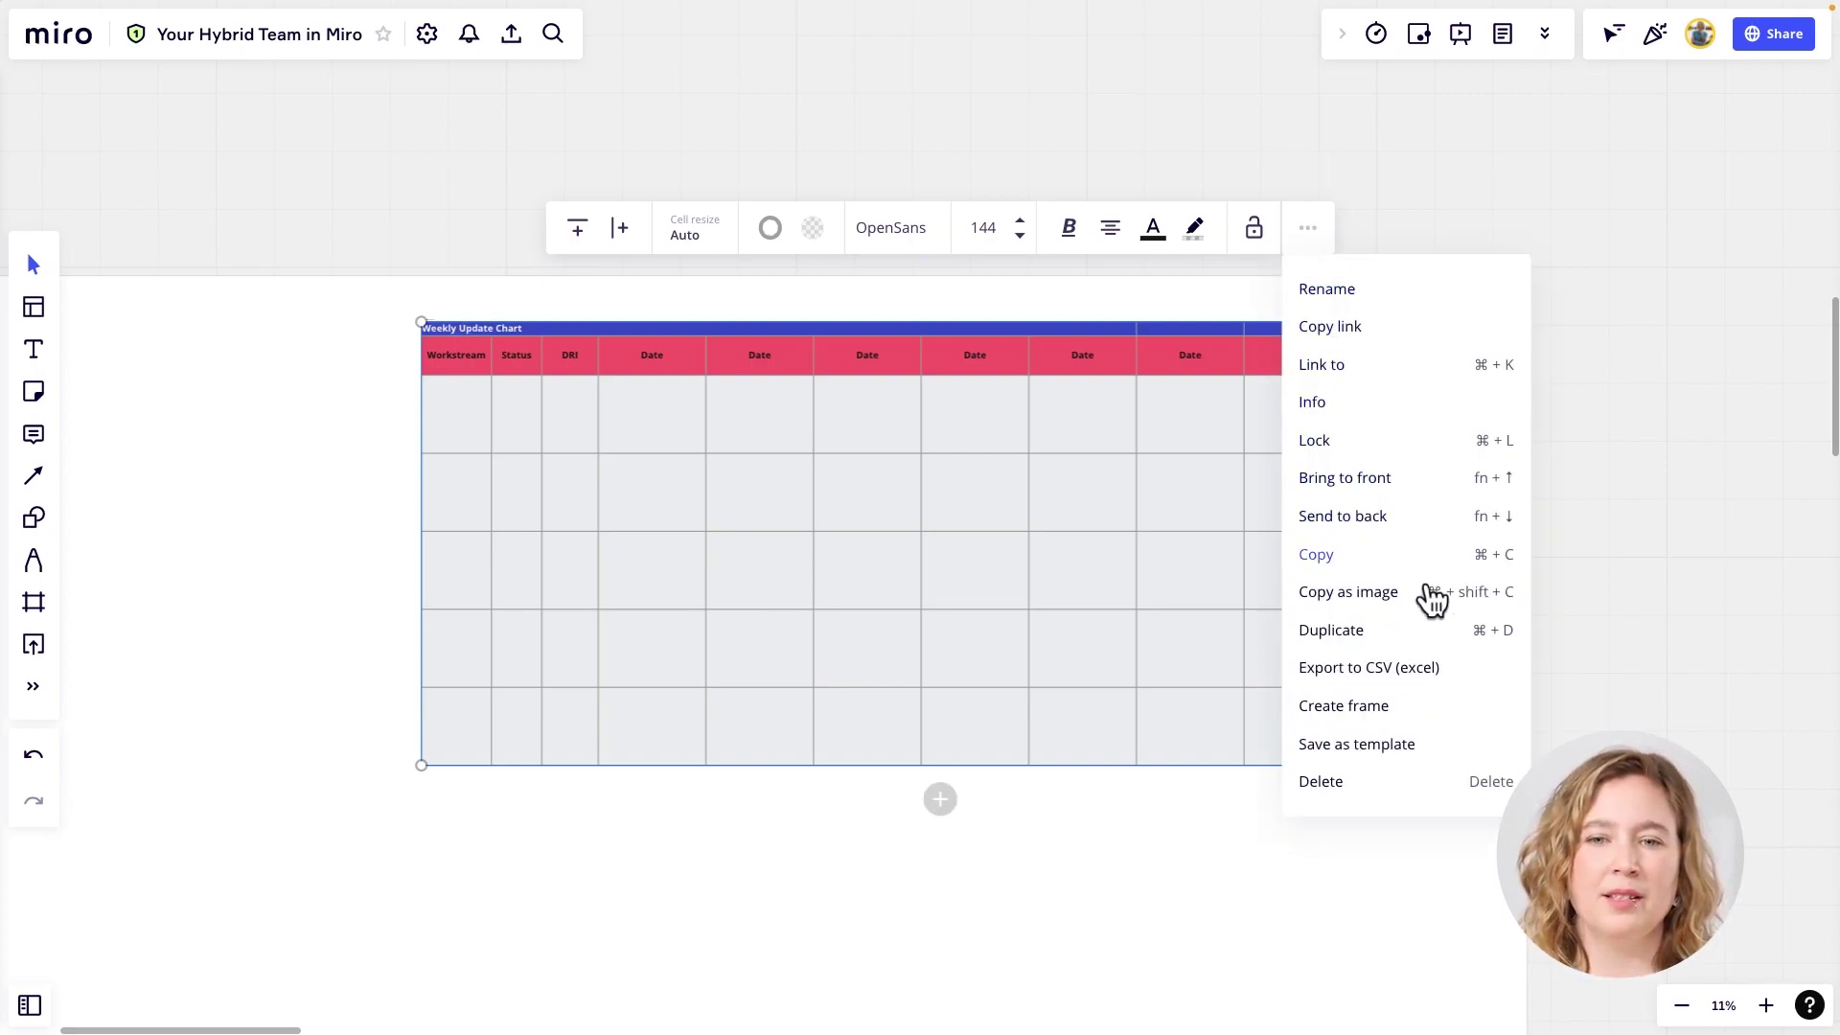
click(1392, 757)
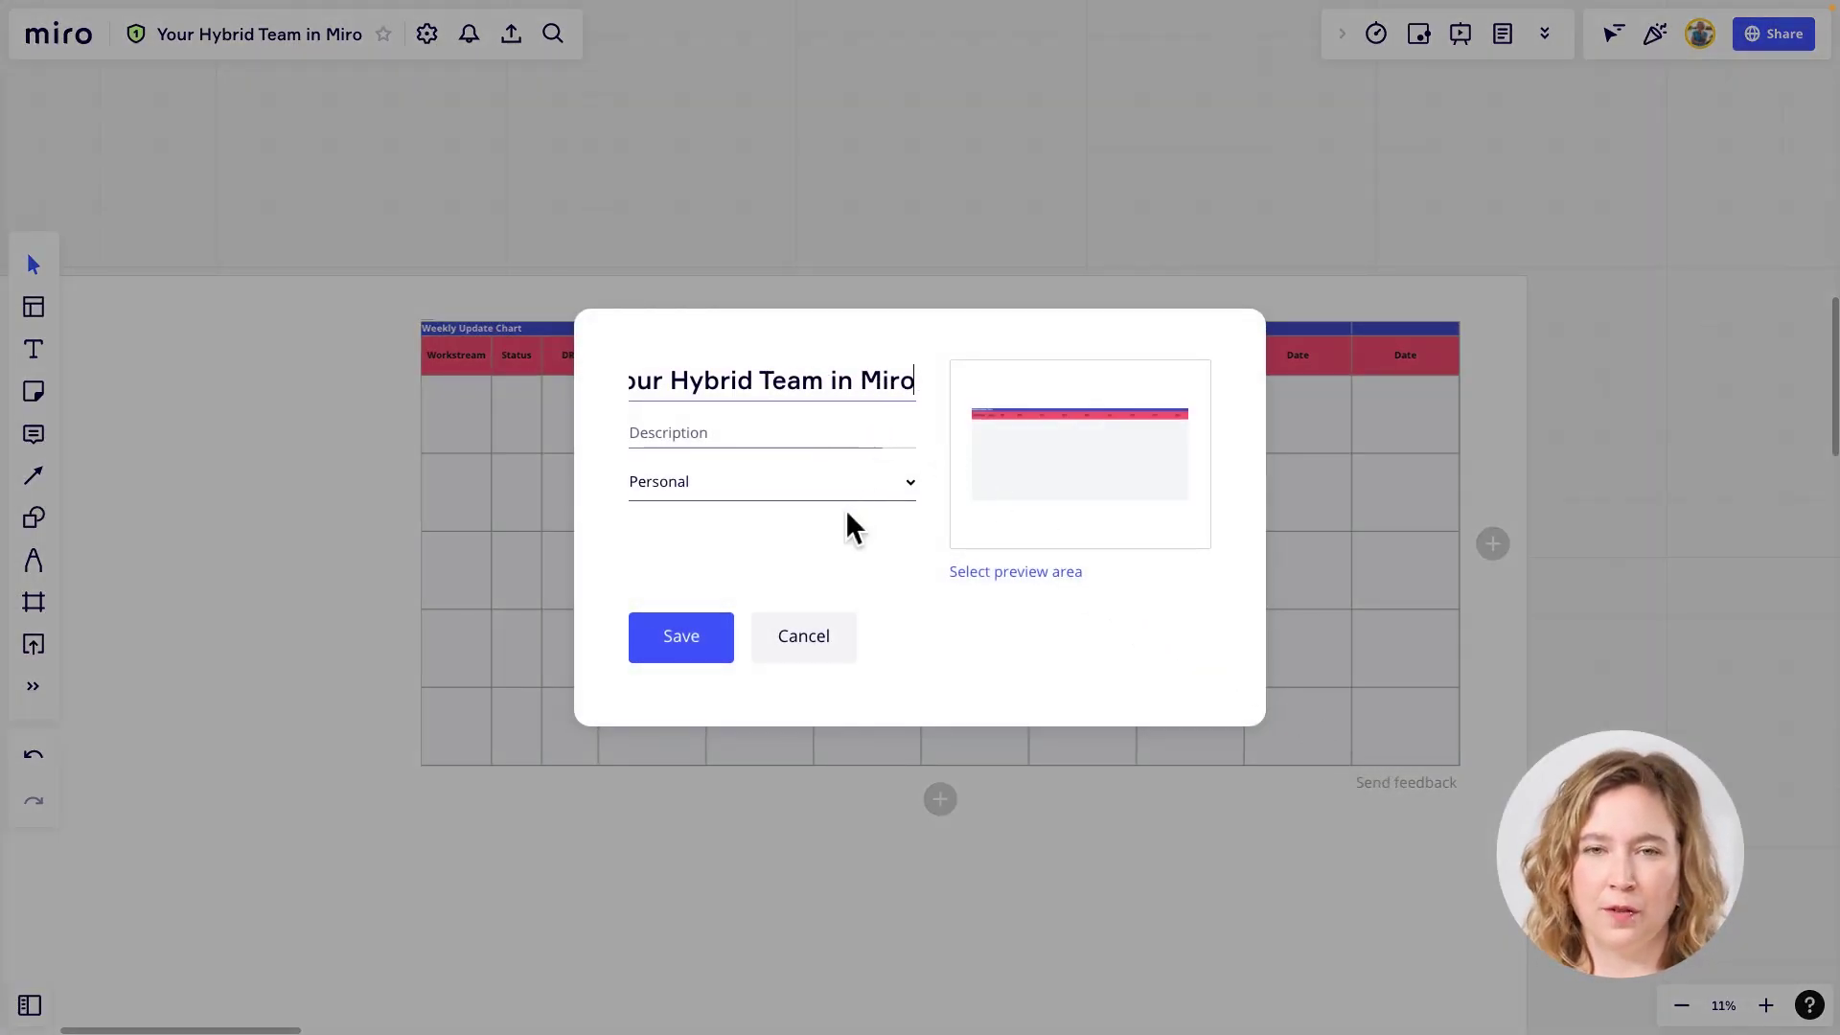
click(820, 651)
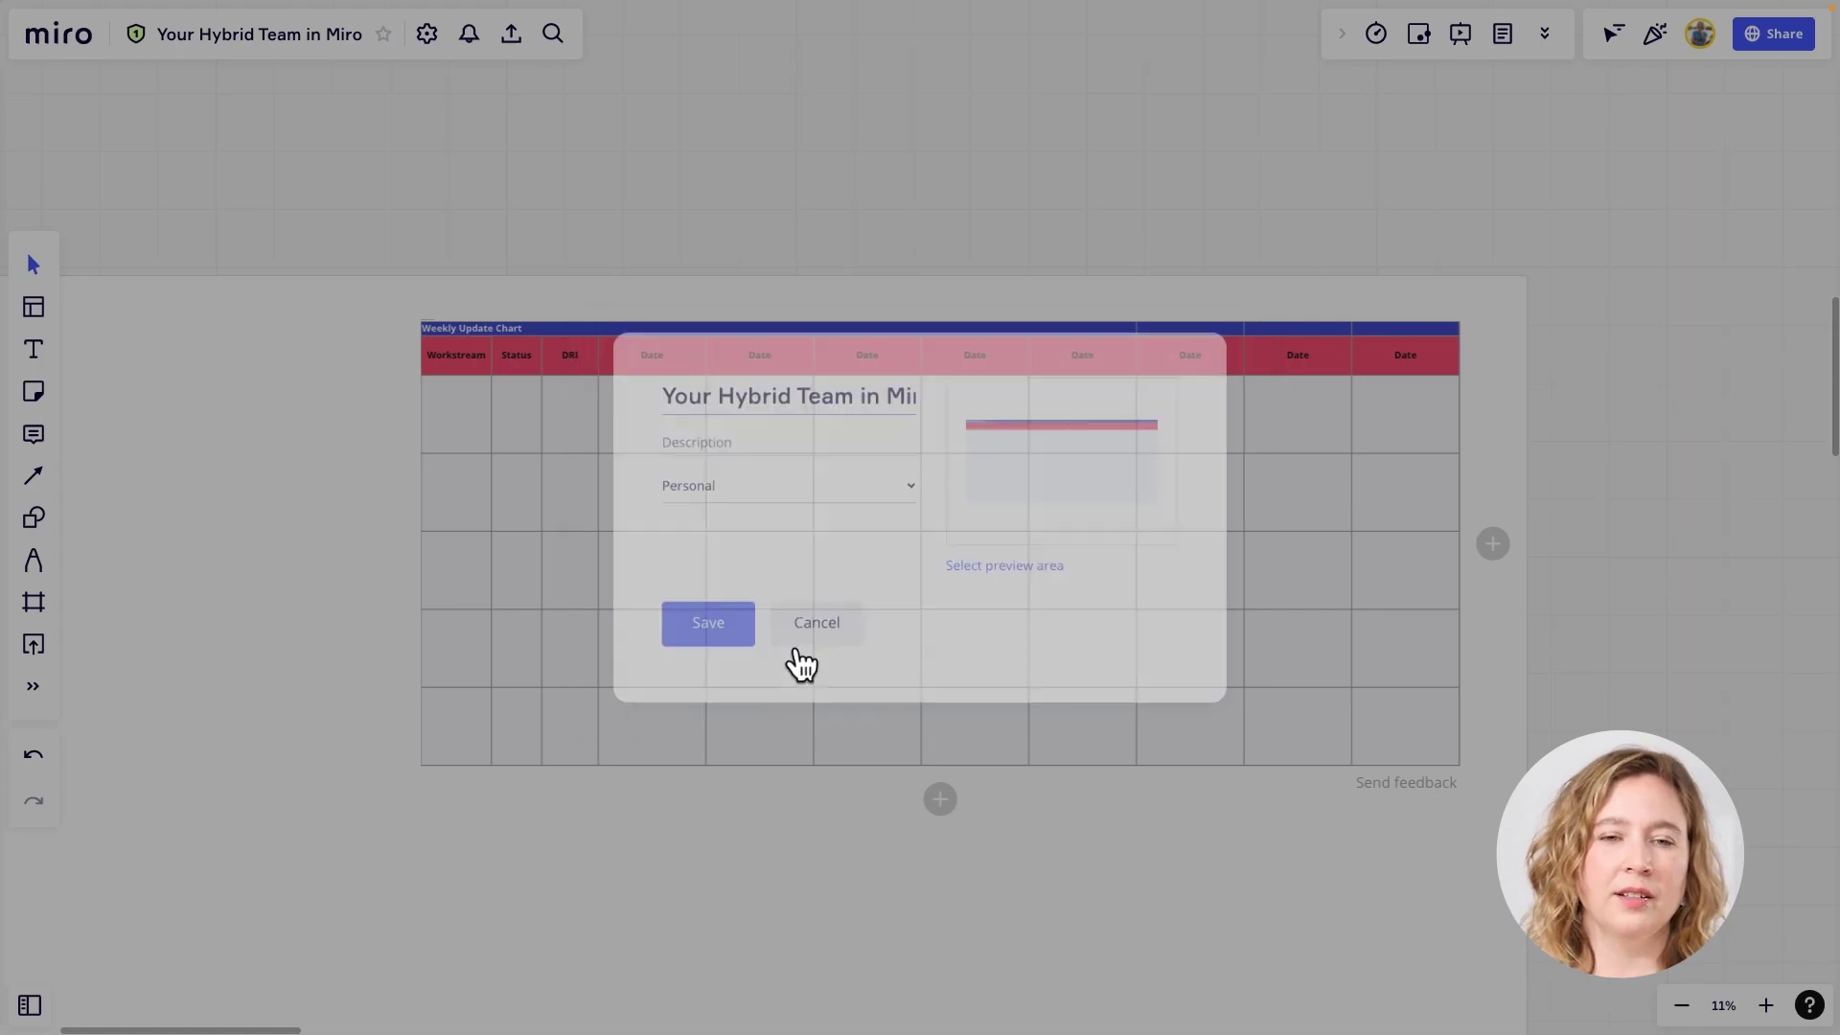
click(56, 318)
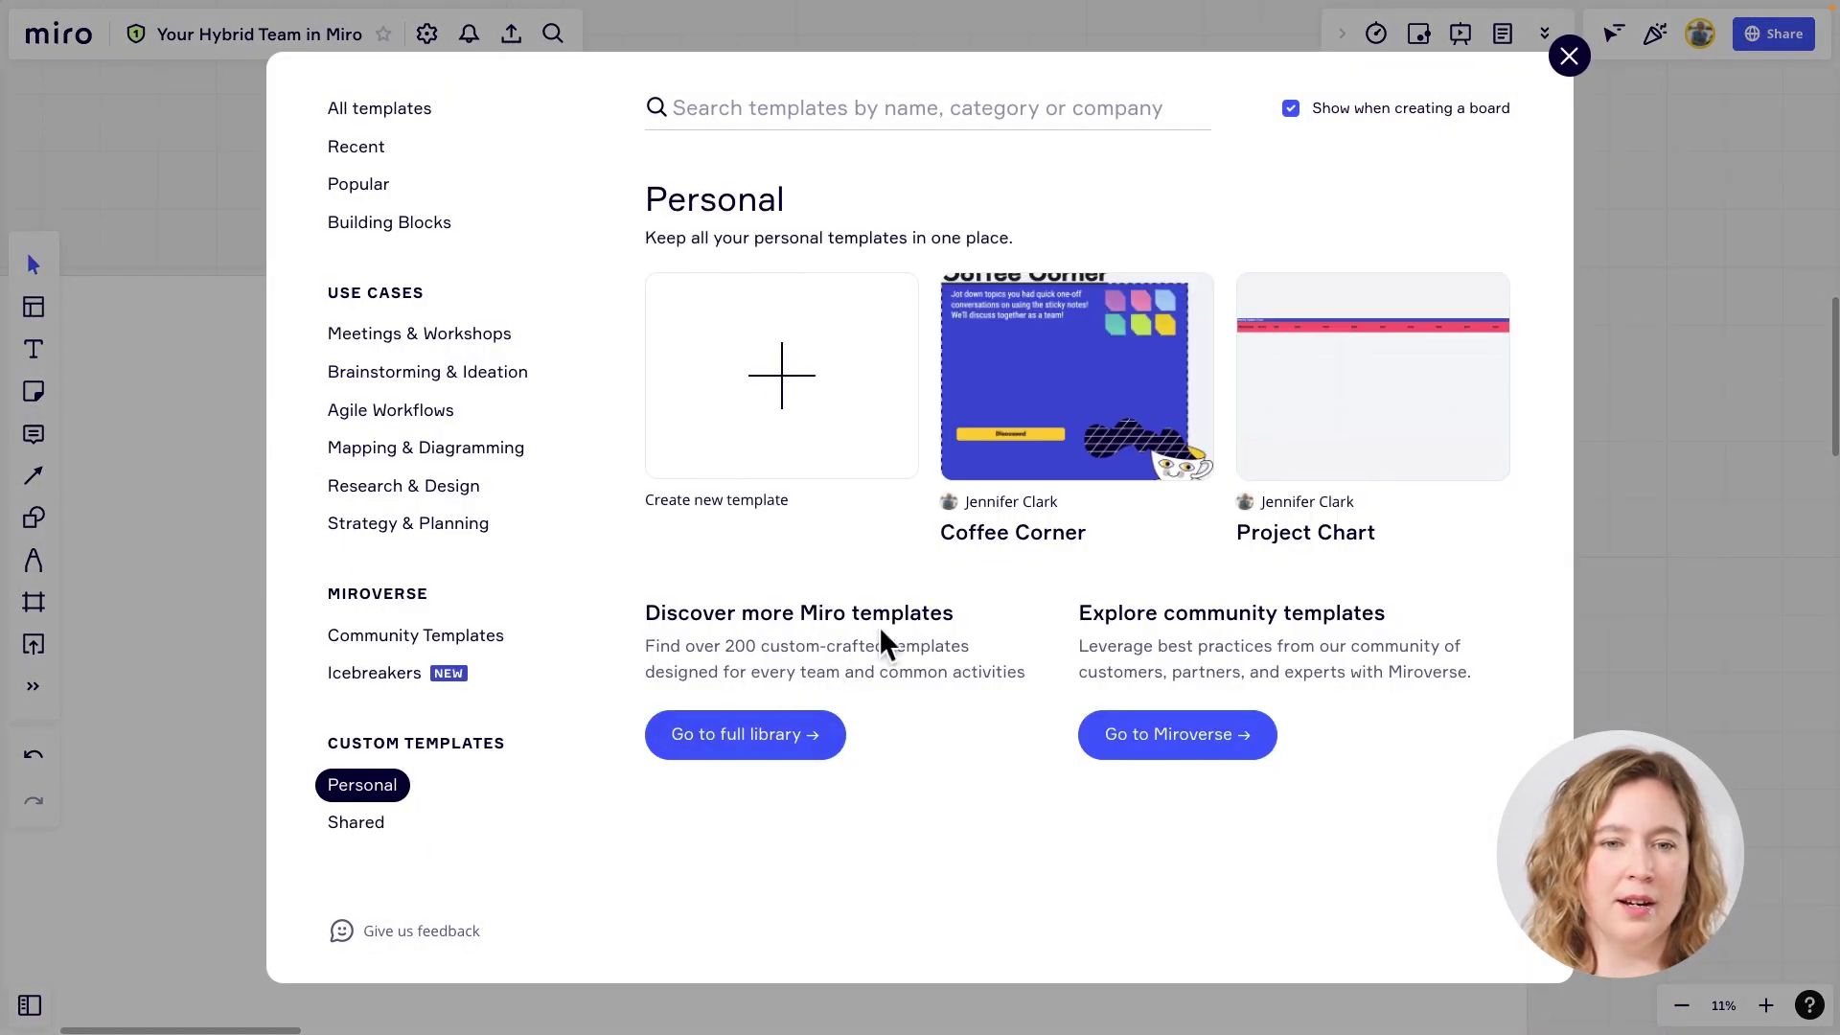
click(1569, 56)
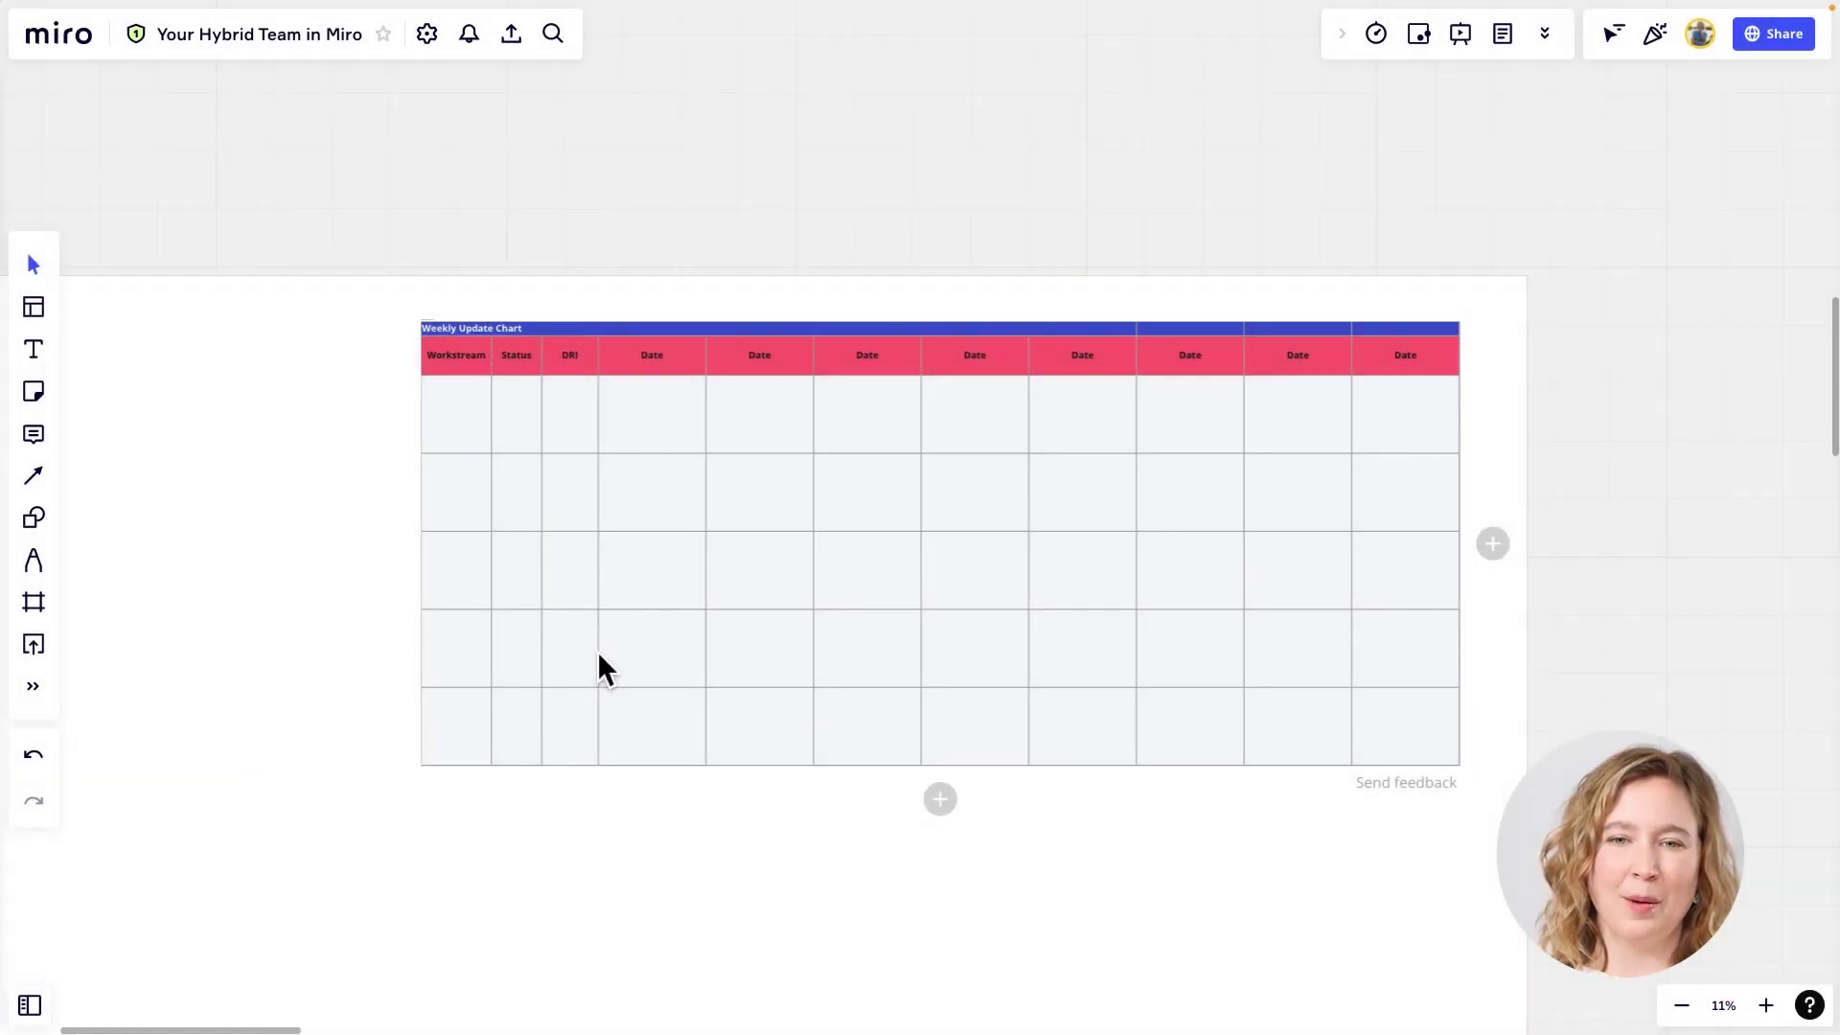
- Import the Kickoff: Activation Event presentation from Google Drive, filtering the files by Presentations
drag(596, 652, 1039, 637)
scroll(669, 627, down, 1)
drag(669, 627, 845, 639)
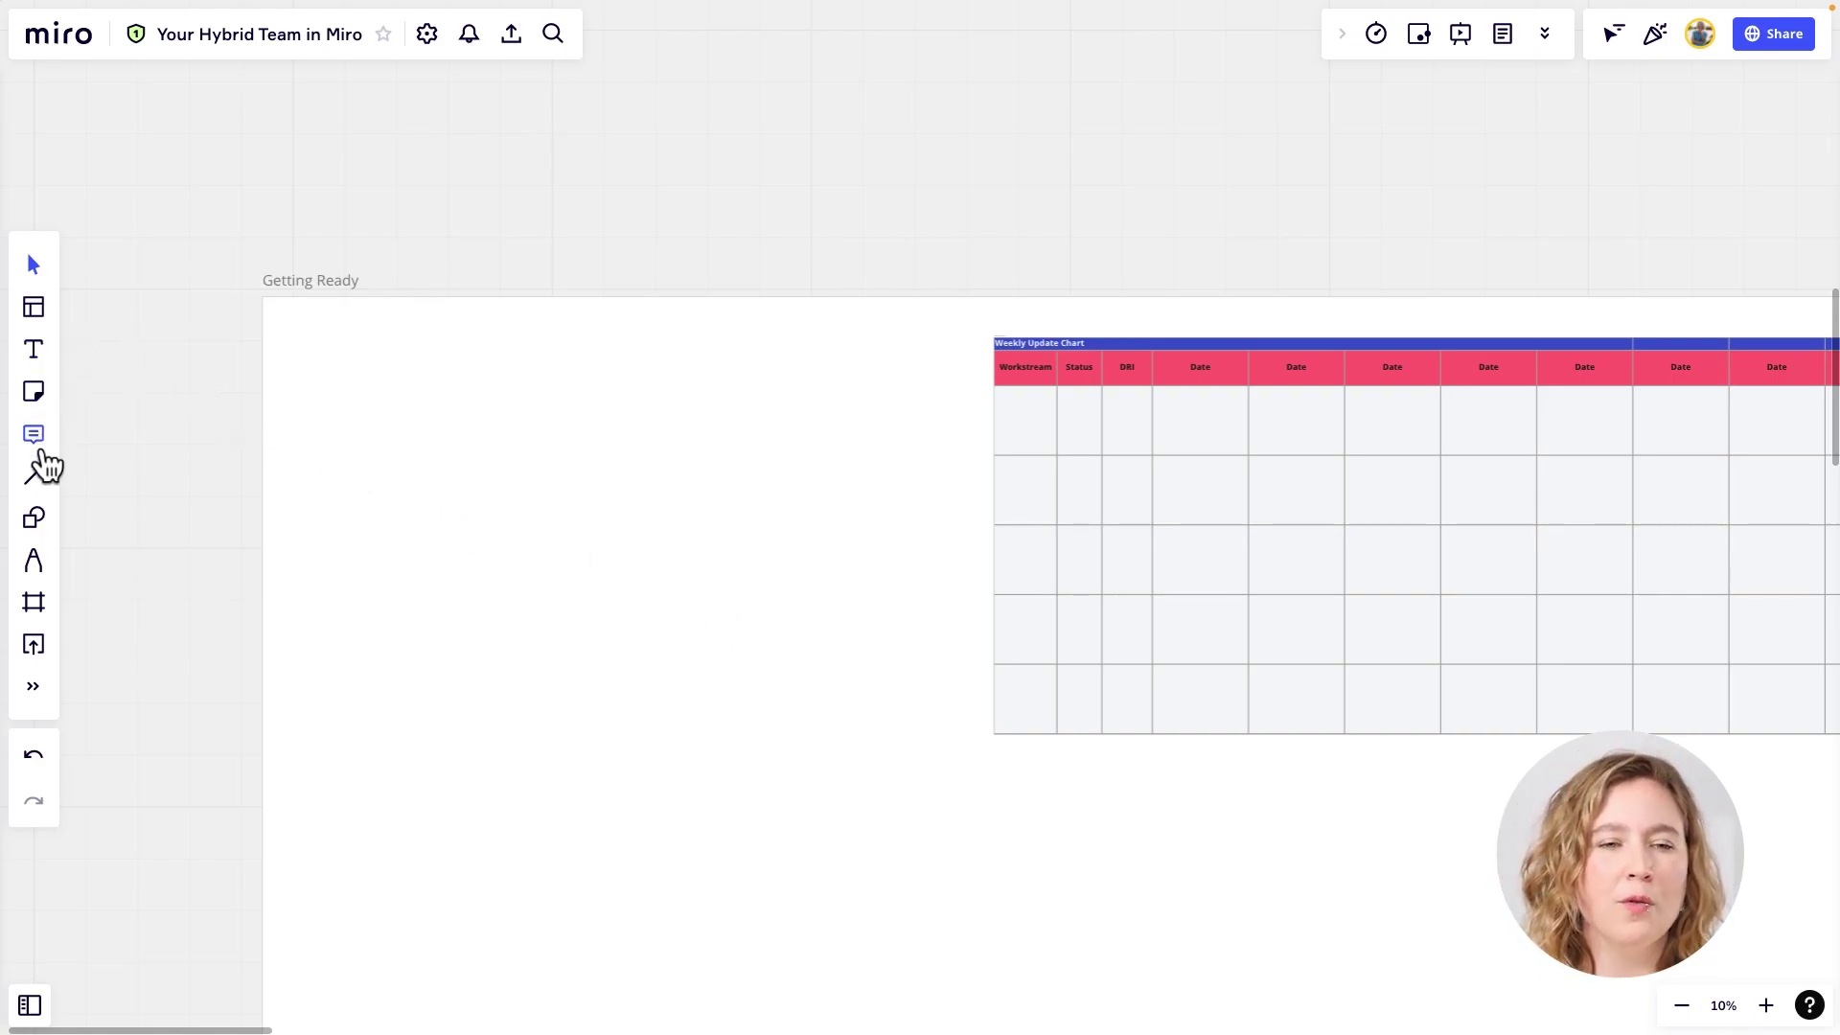
click(50, 662)
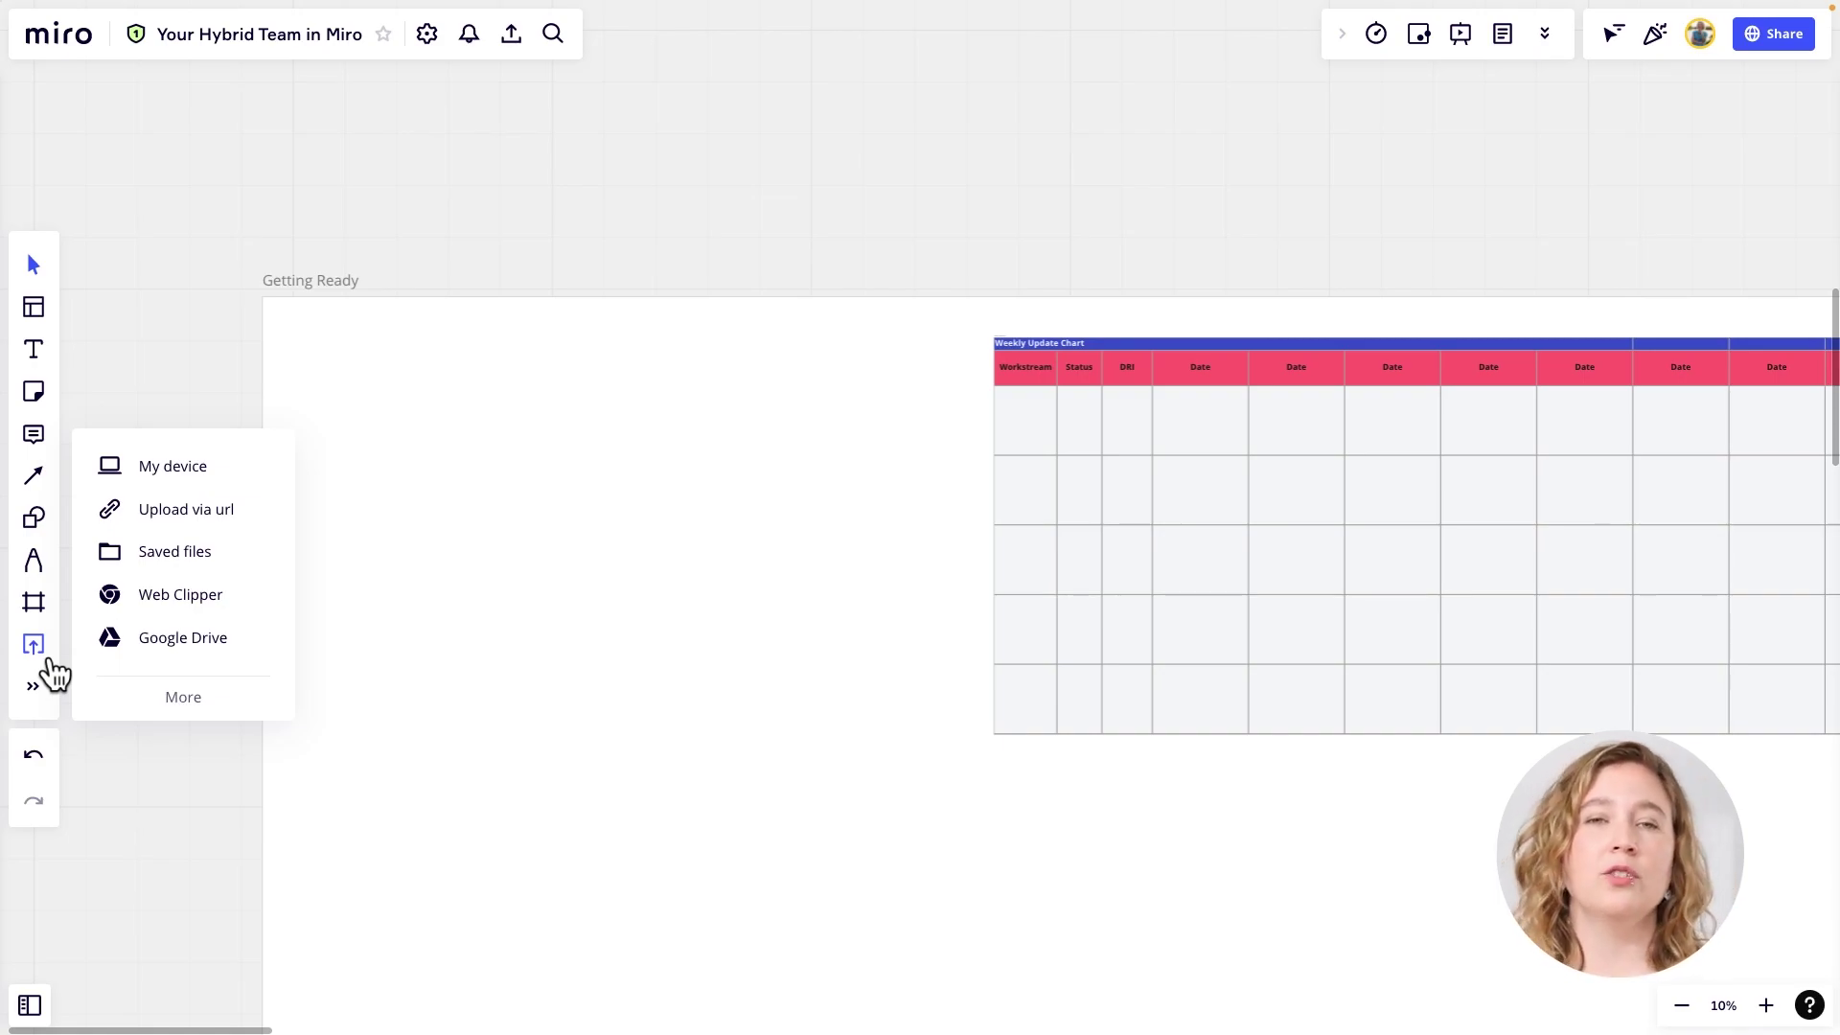
click(153, 666)
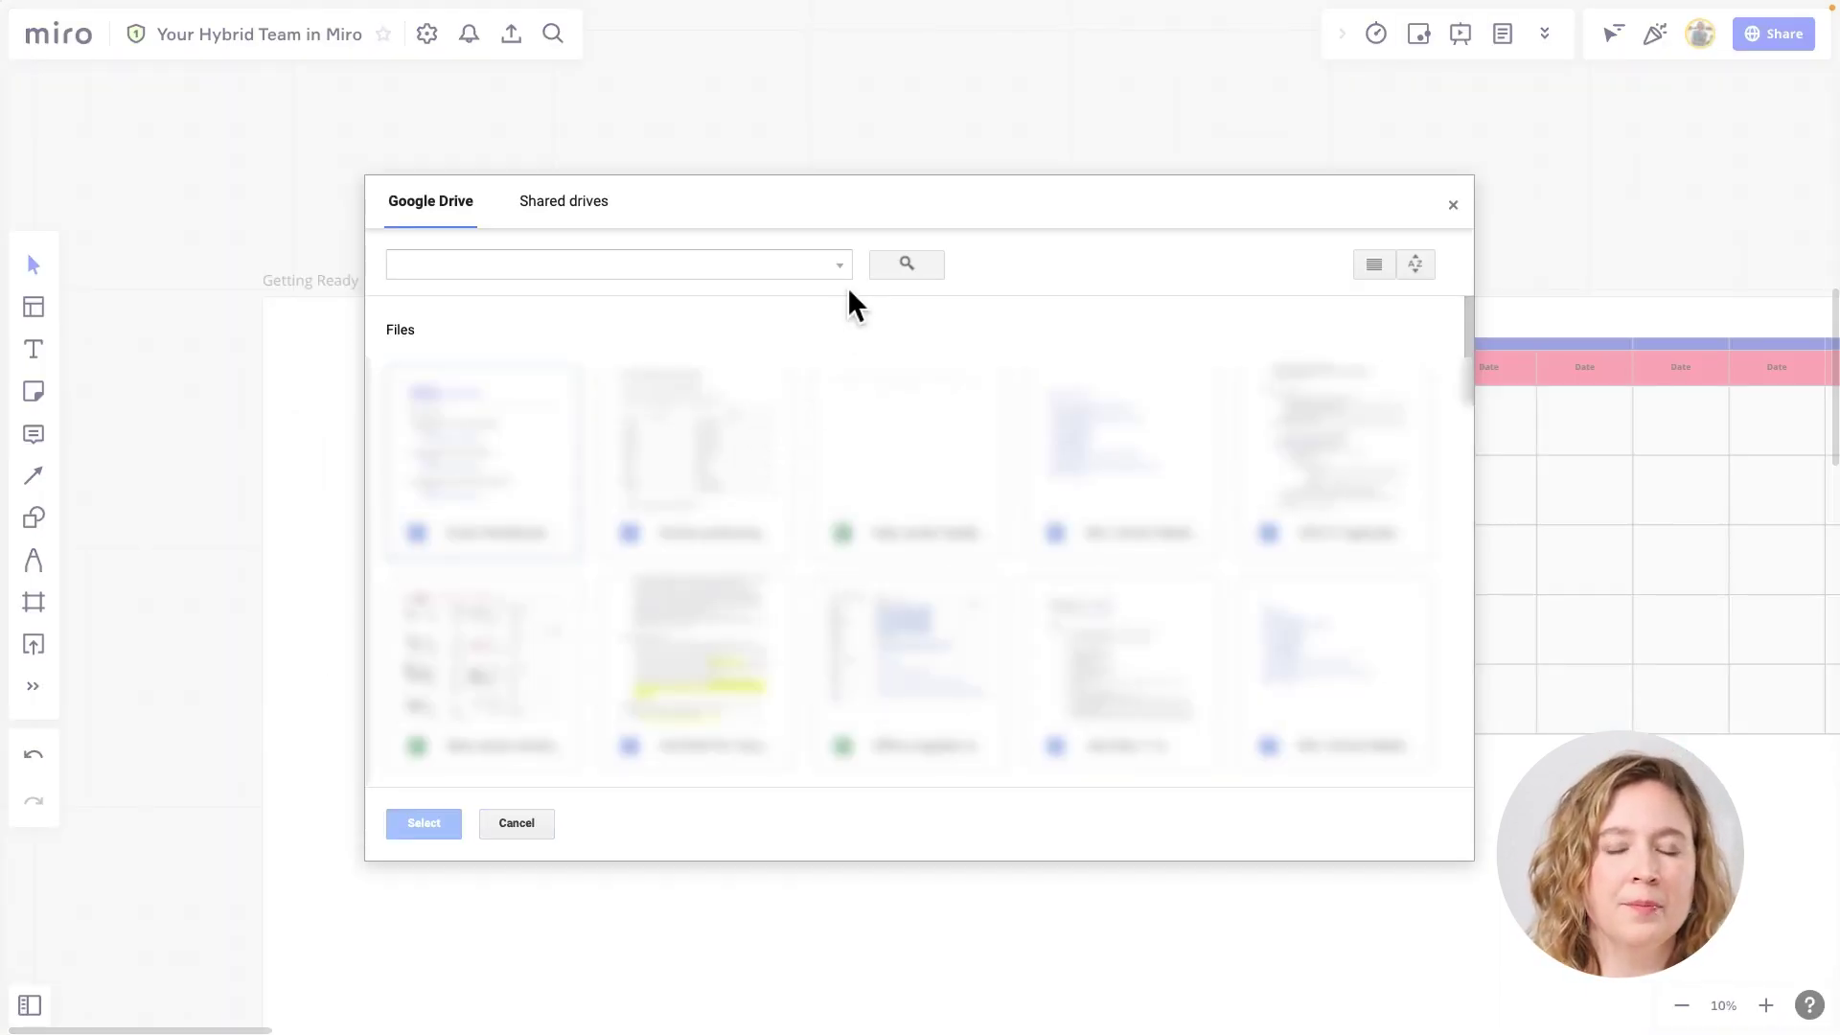
click(859, 281)
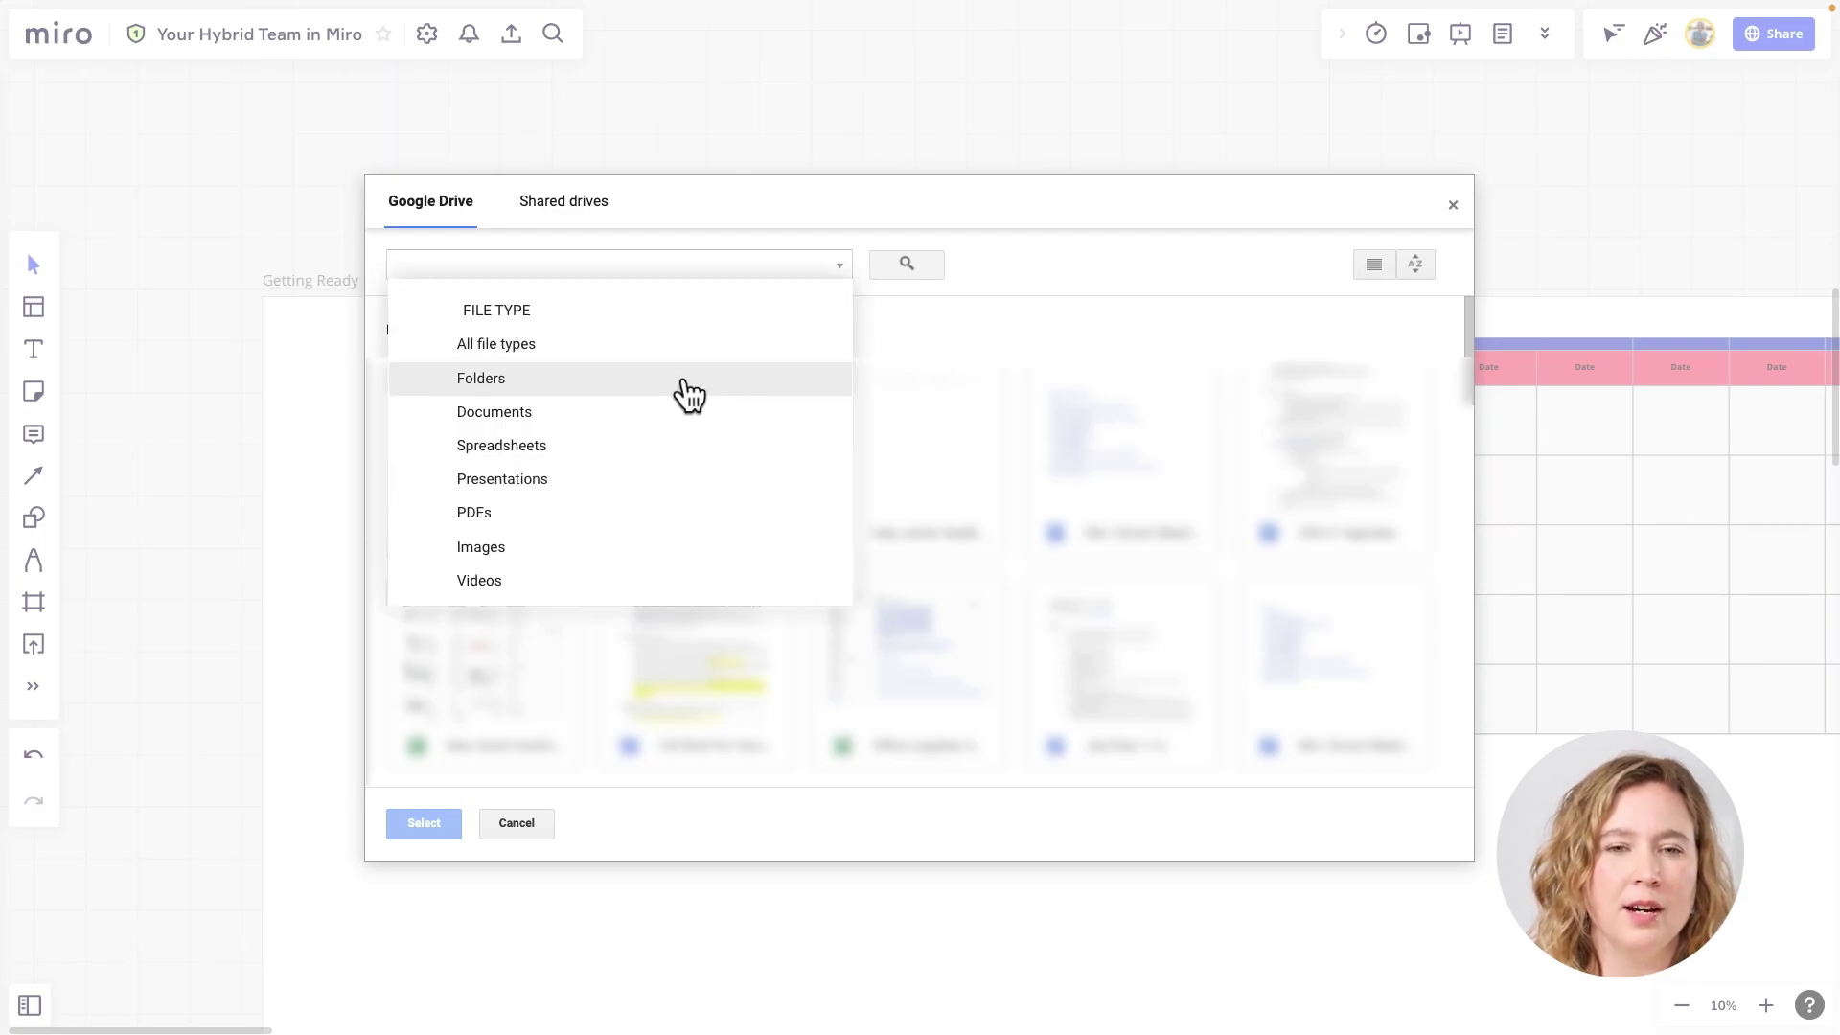
click(614, 486)
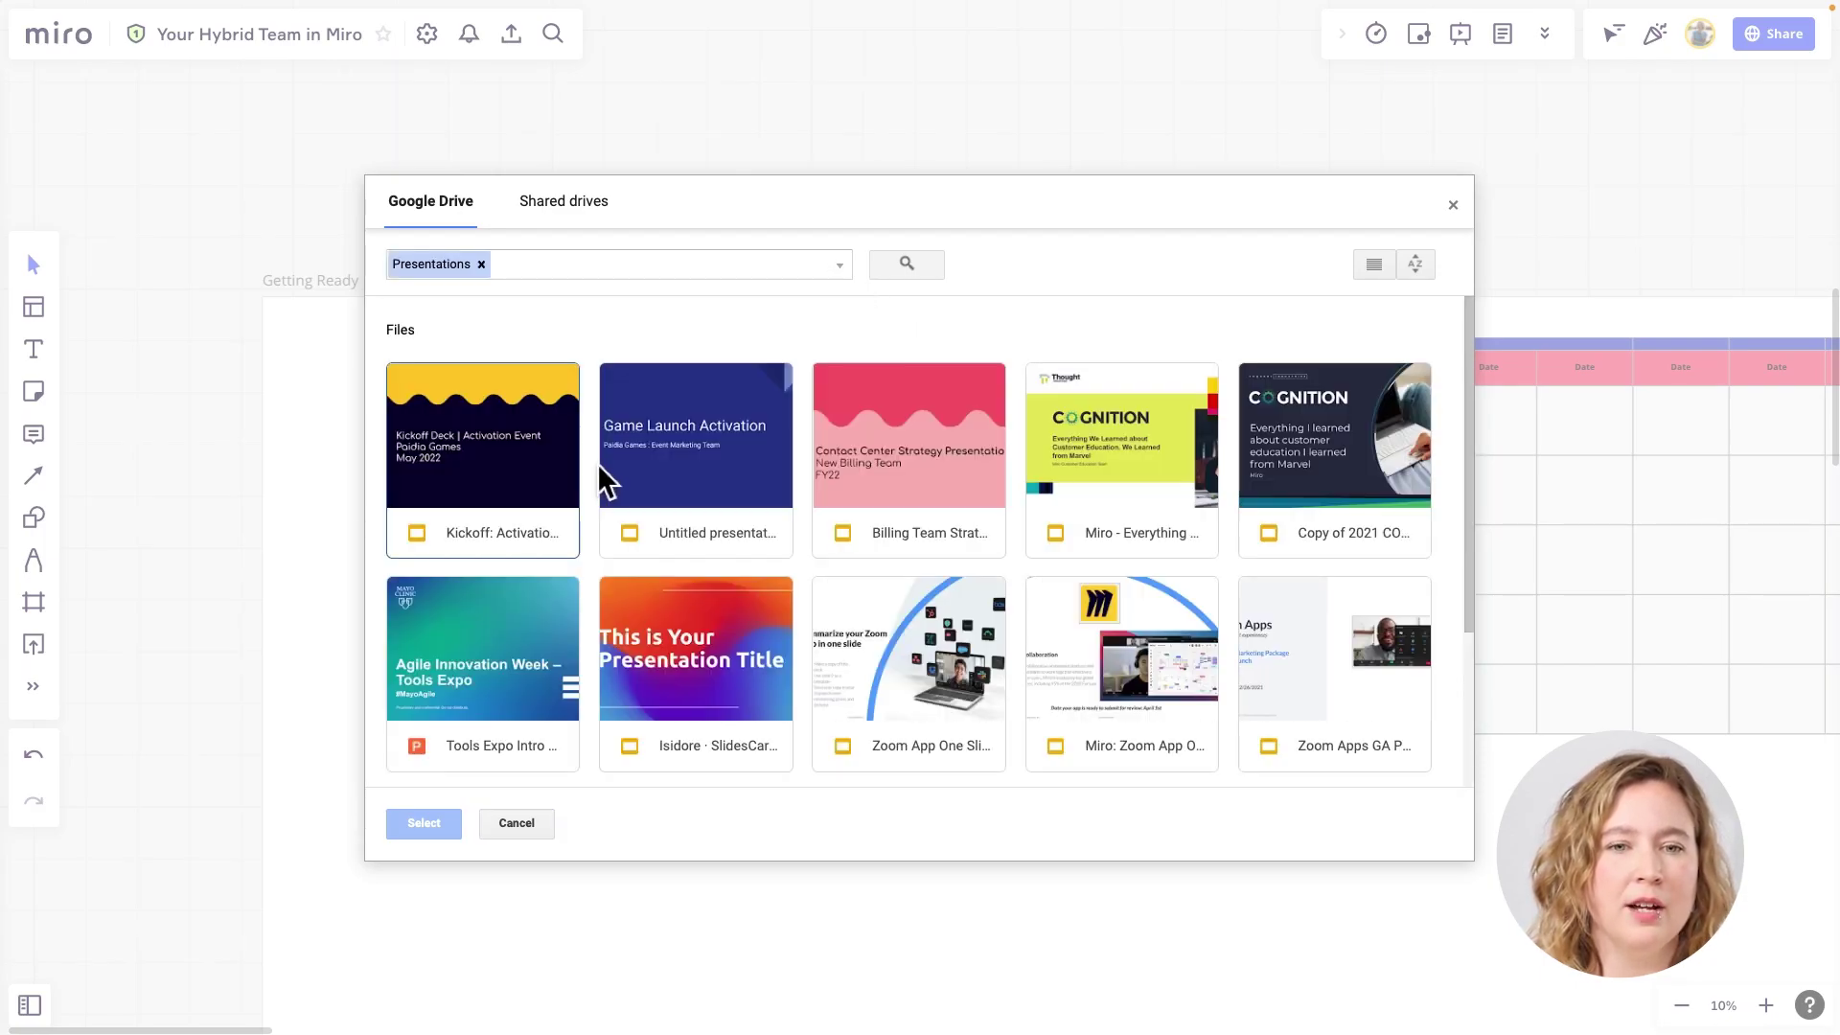
click(522, 436)
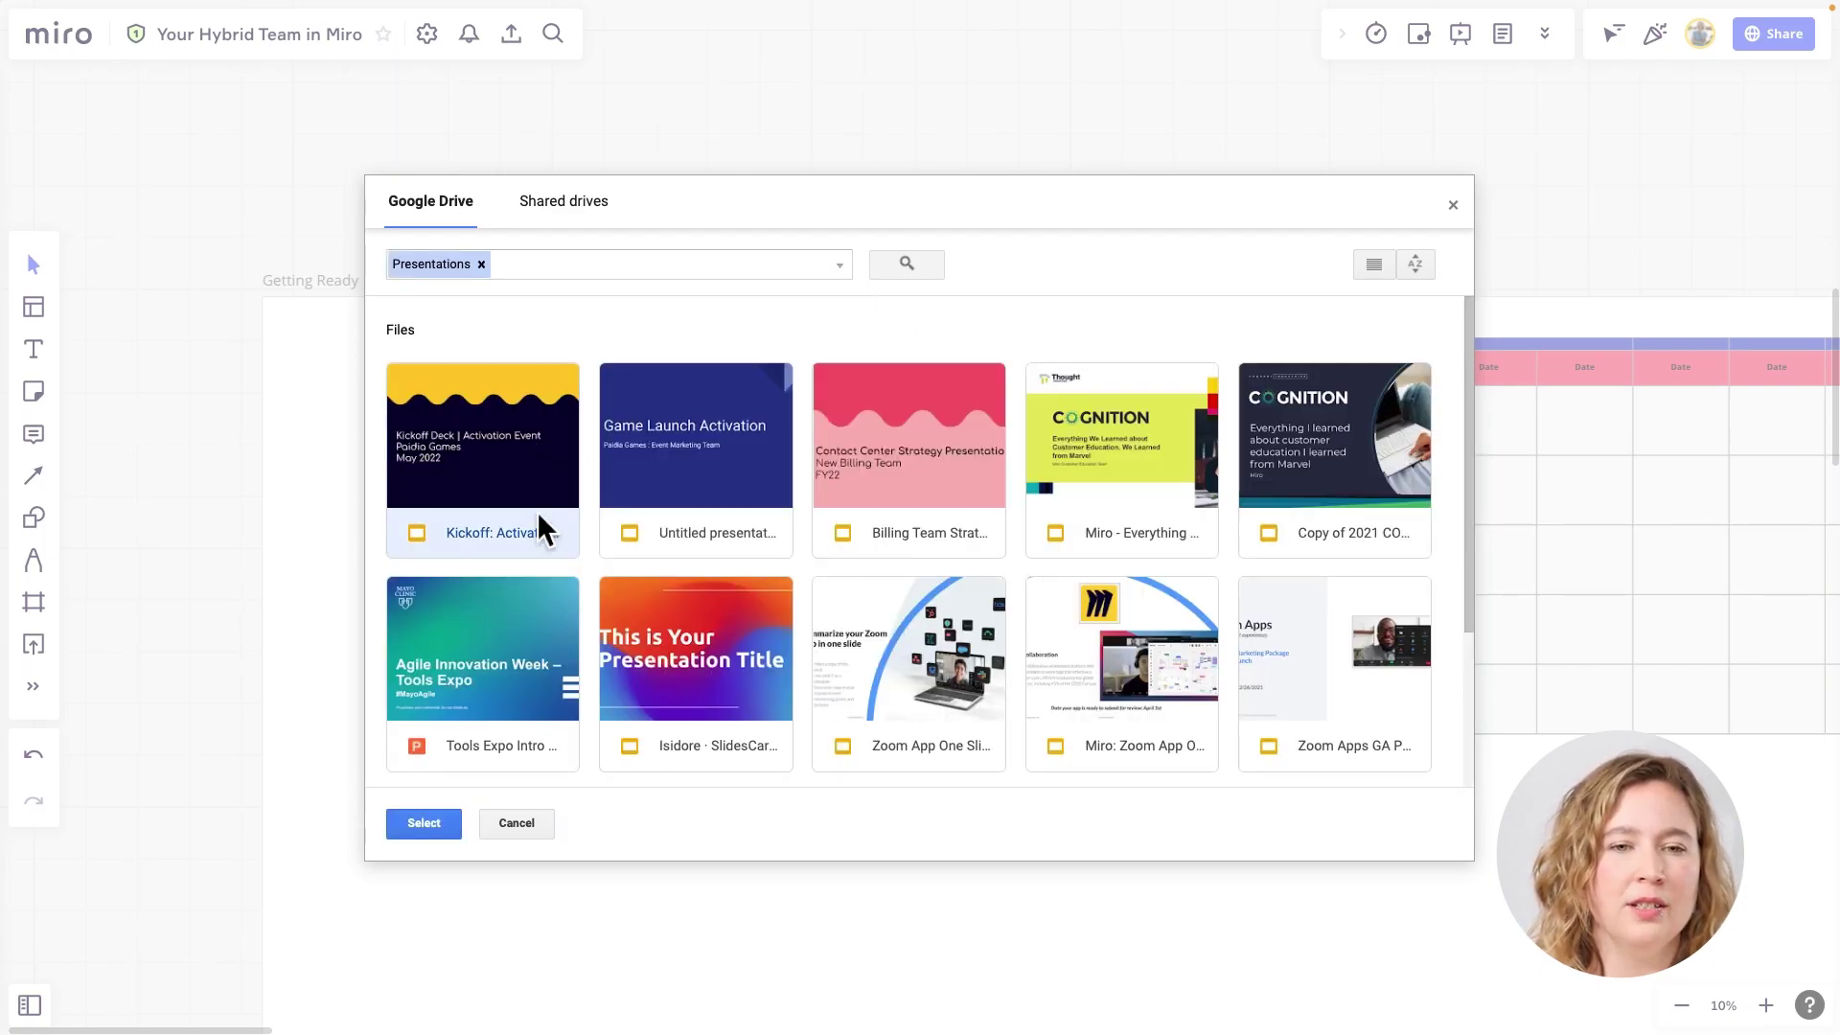
click(422, 826)
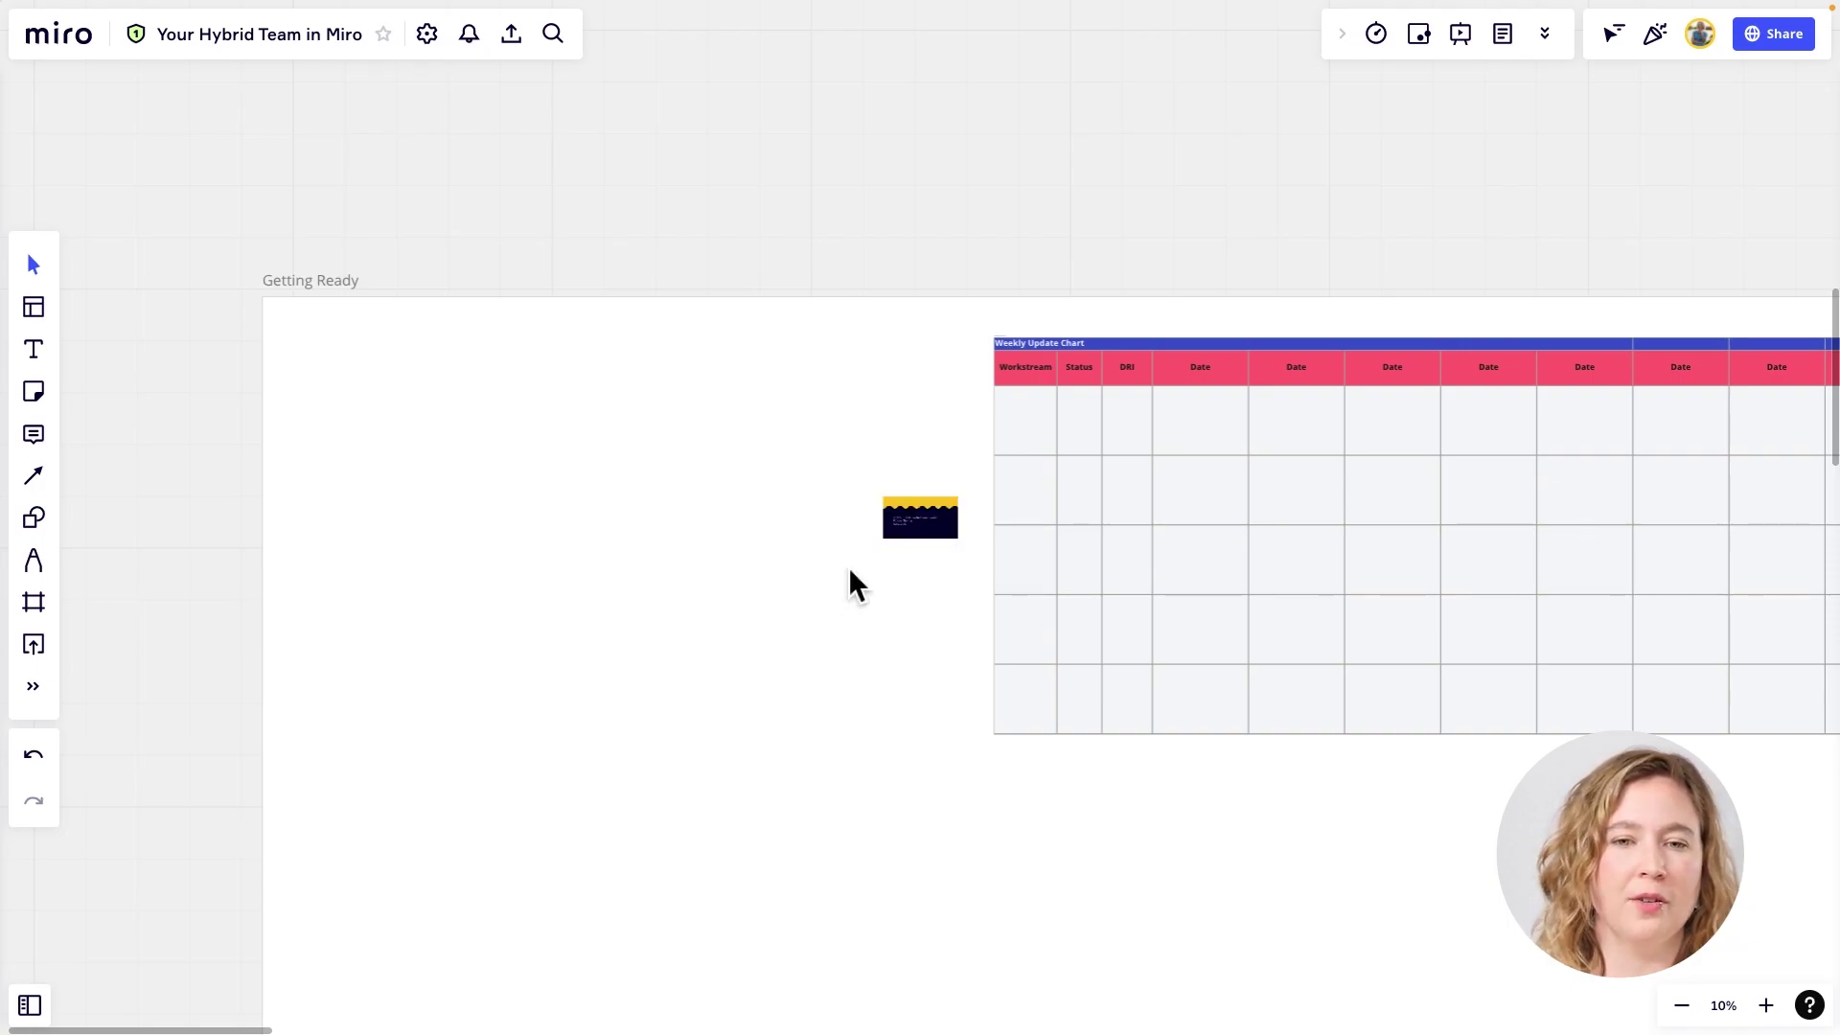
- Enlarge the imported kickoff deck and place it beside the chart in the upper-left area of the Getting Ready frame
click(905, 532)
drag(883, 539, 348, 789)
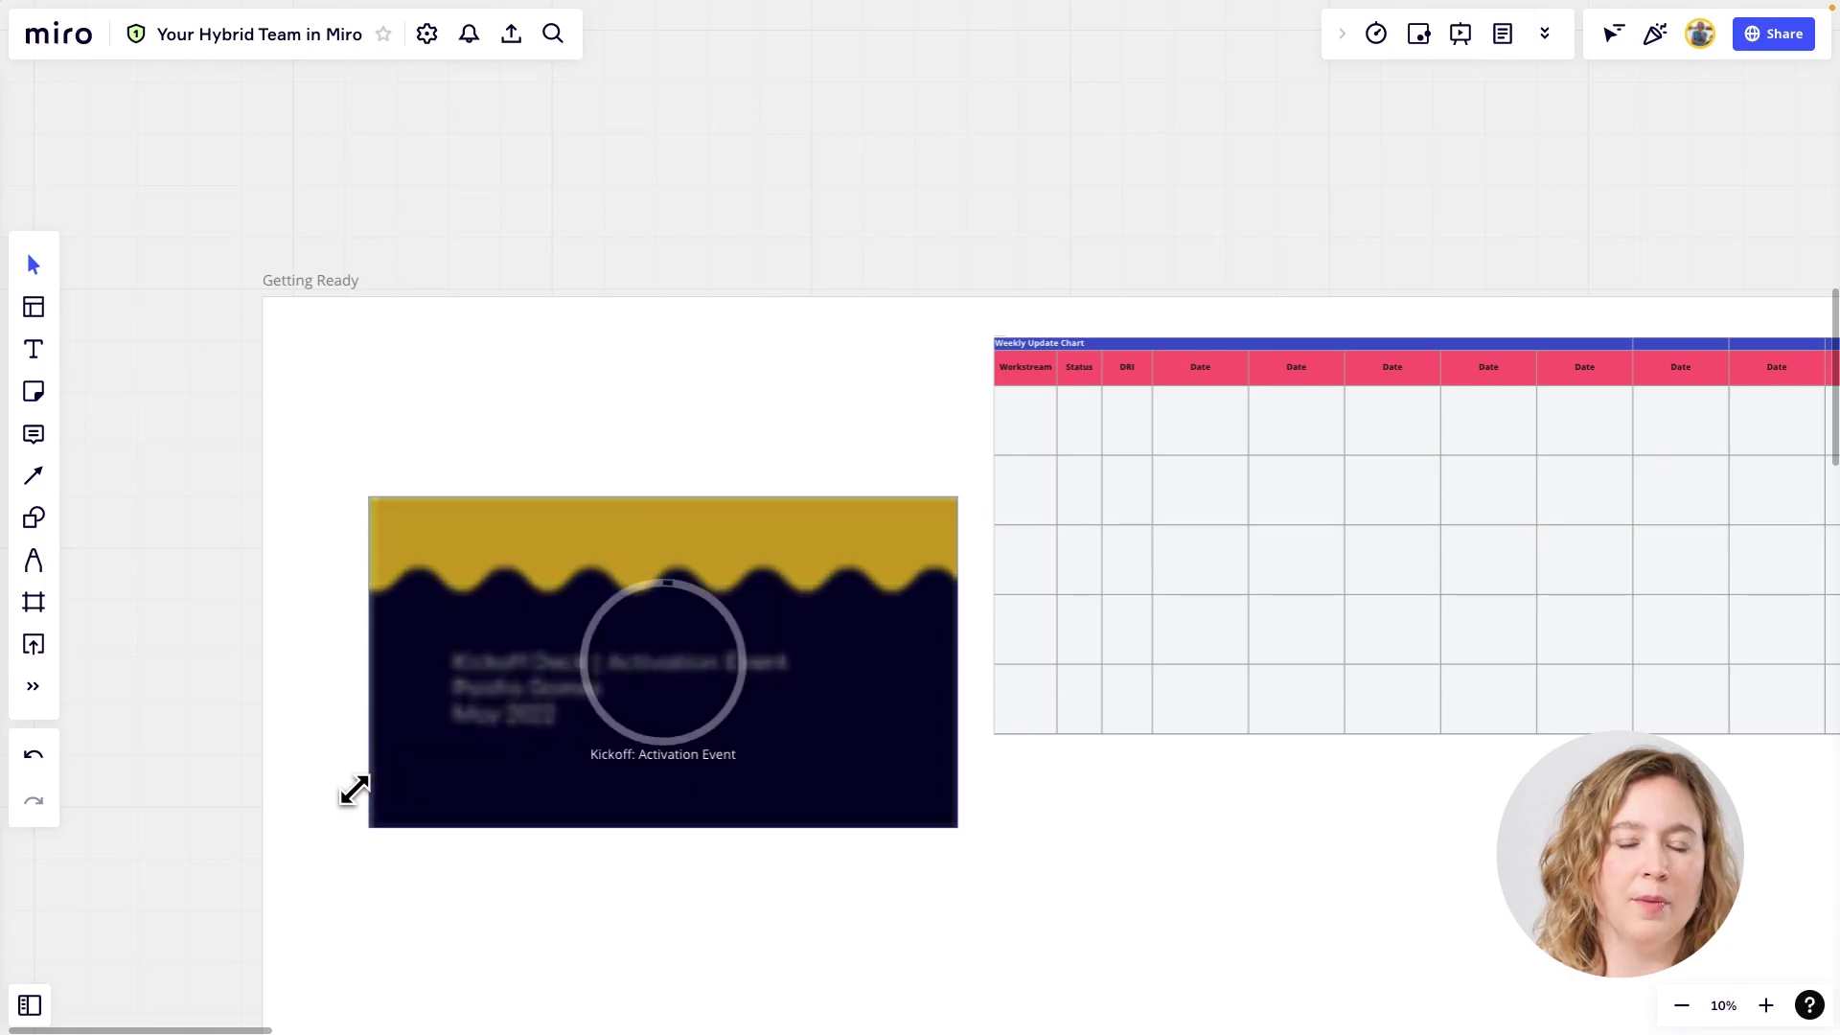
drag(790, 771, 745, 638)
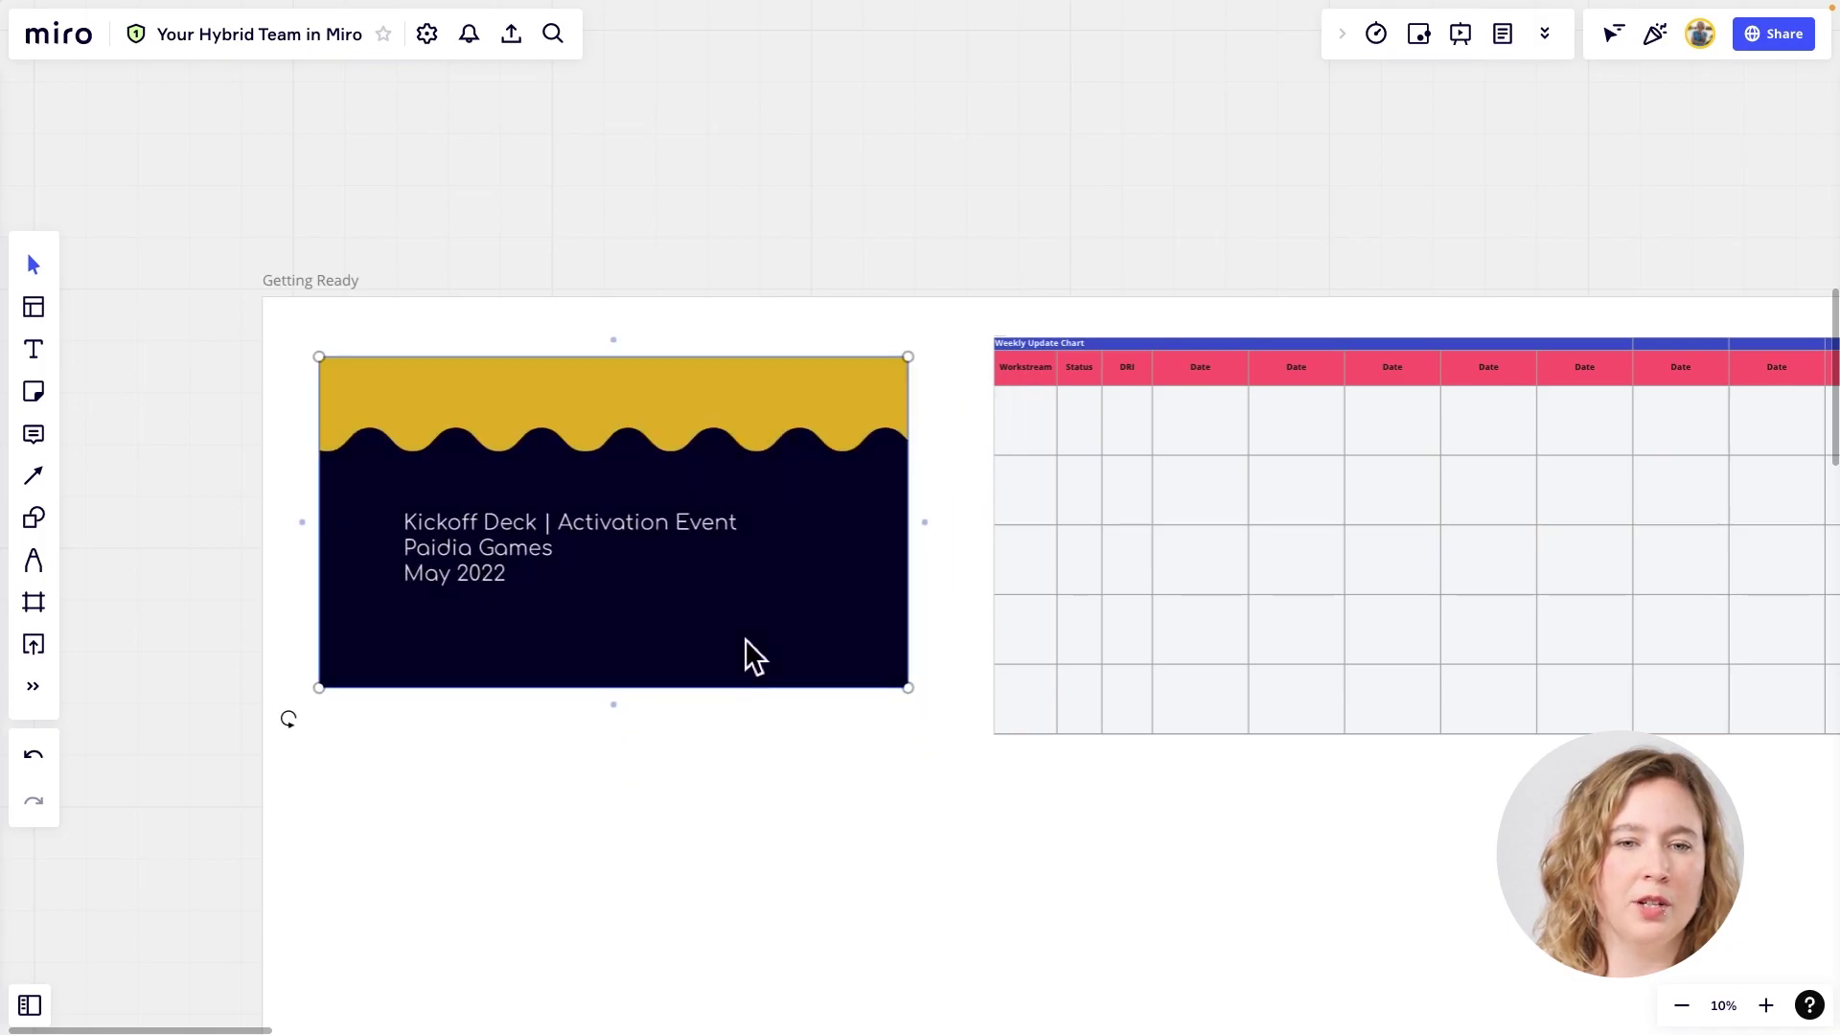
click(739, 775)
- Page through the kickoff deck up to slide 4 and return to slide 1
scroll(514, 470, up, 5)
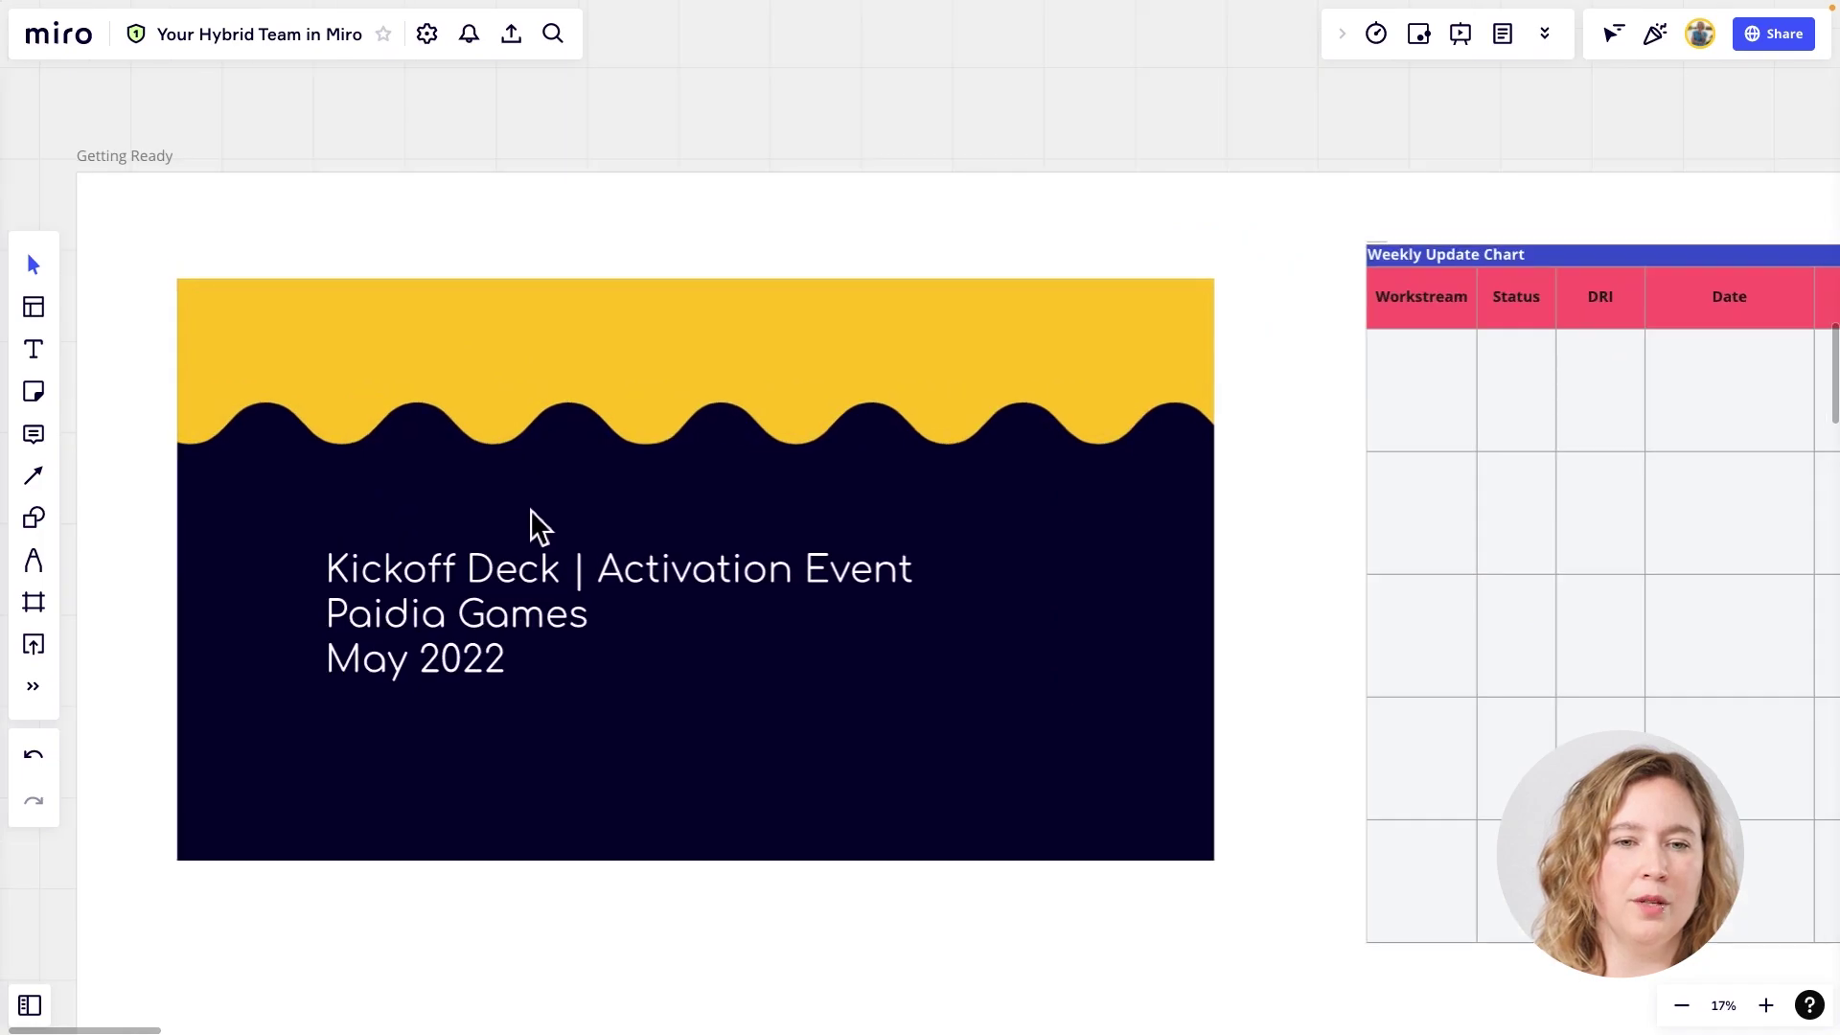
drag(533, 522, 623, 542)
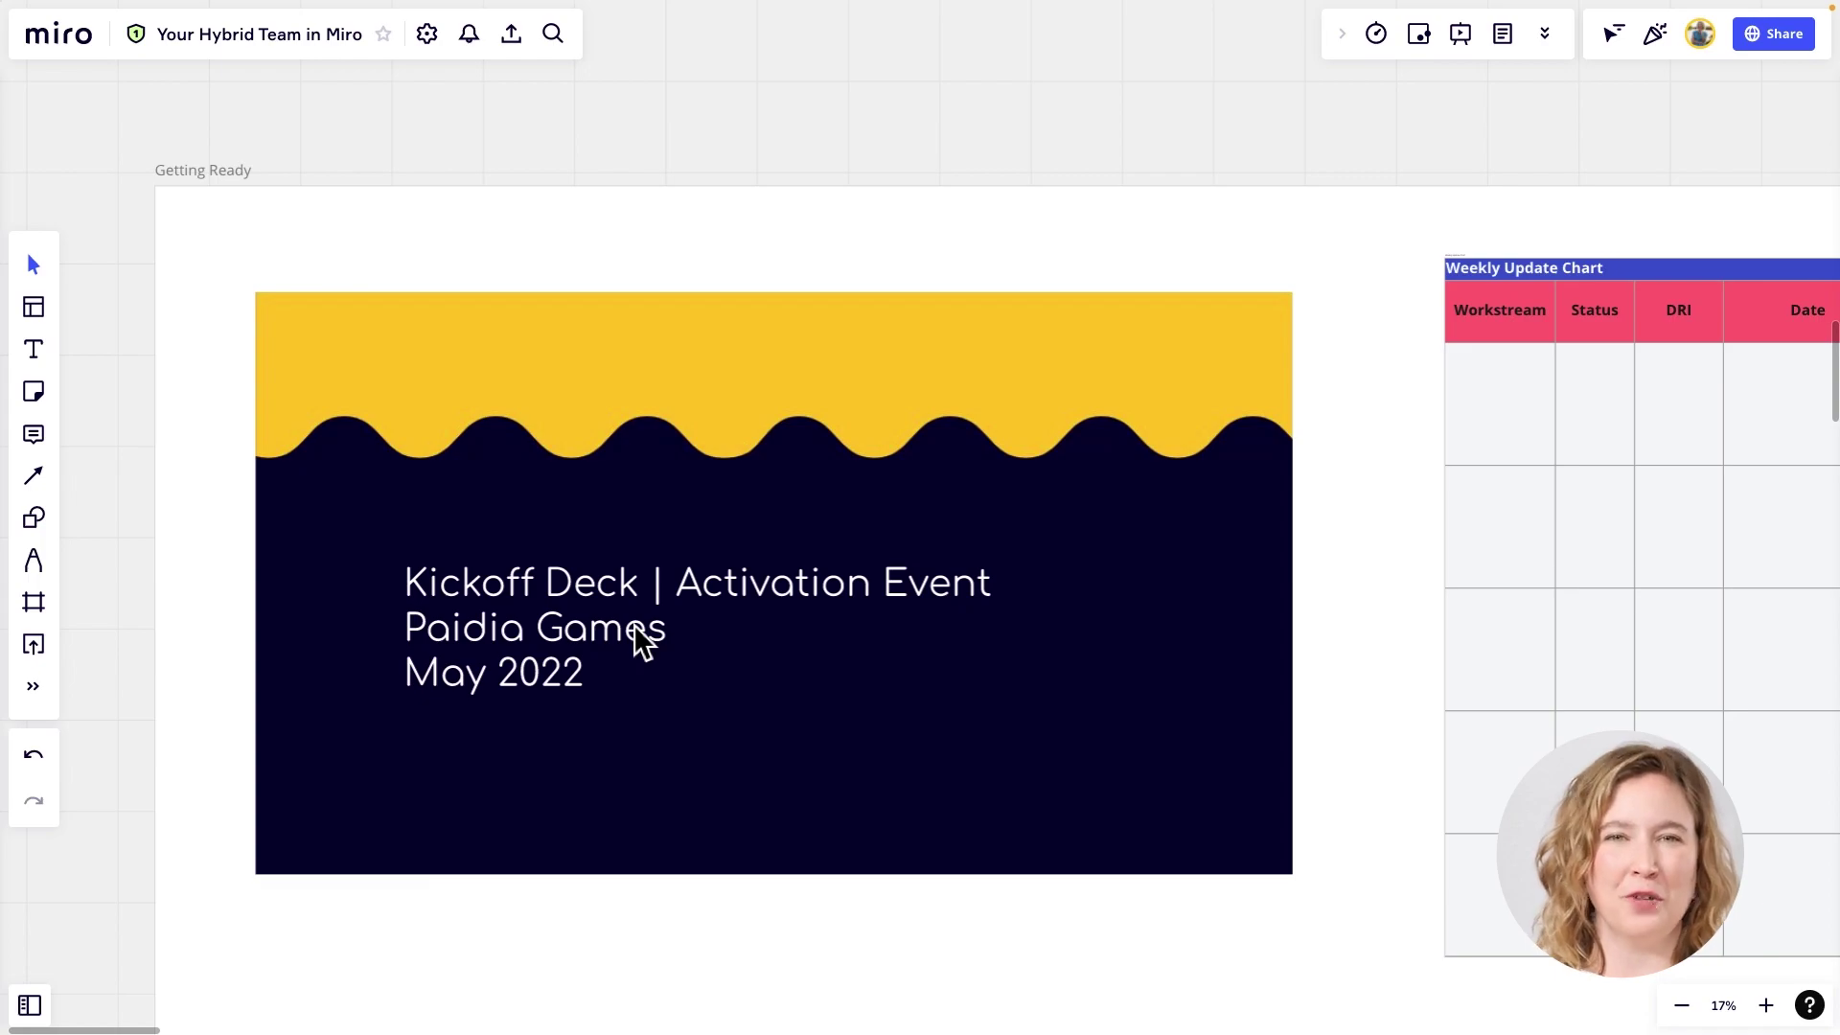
click(1041, 655)
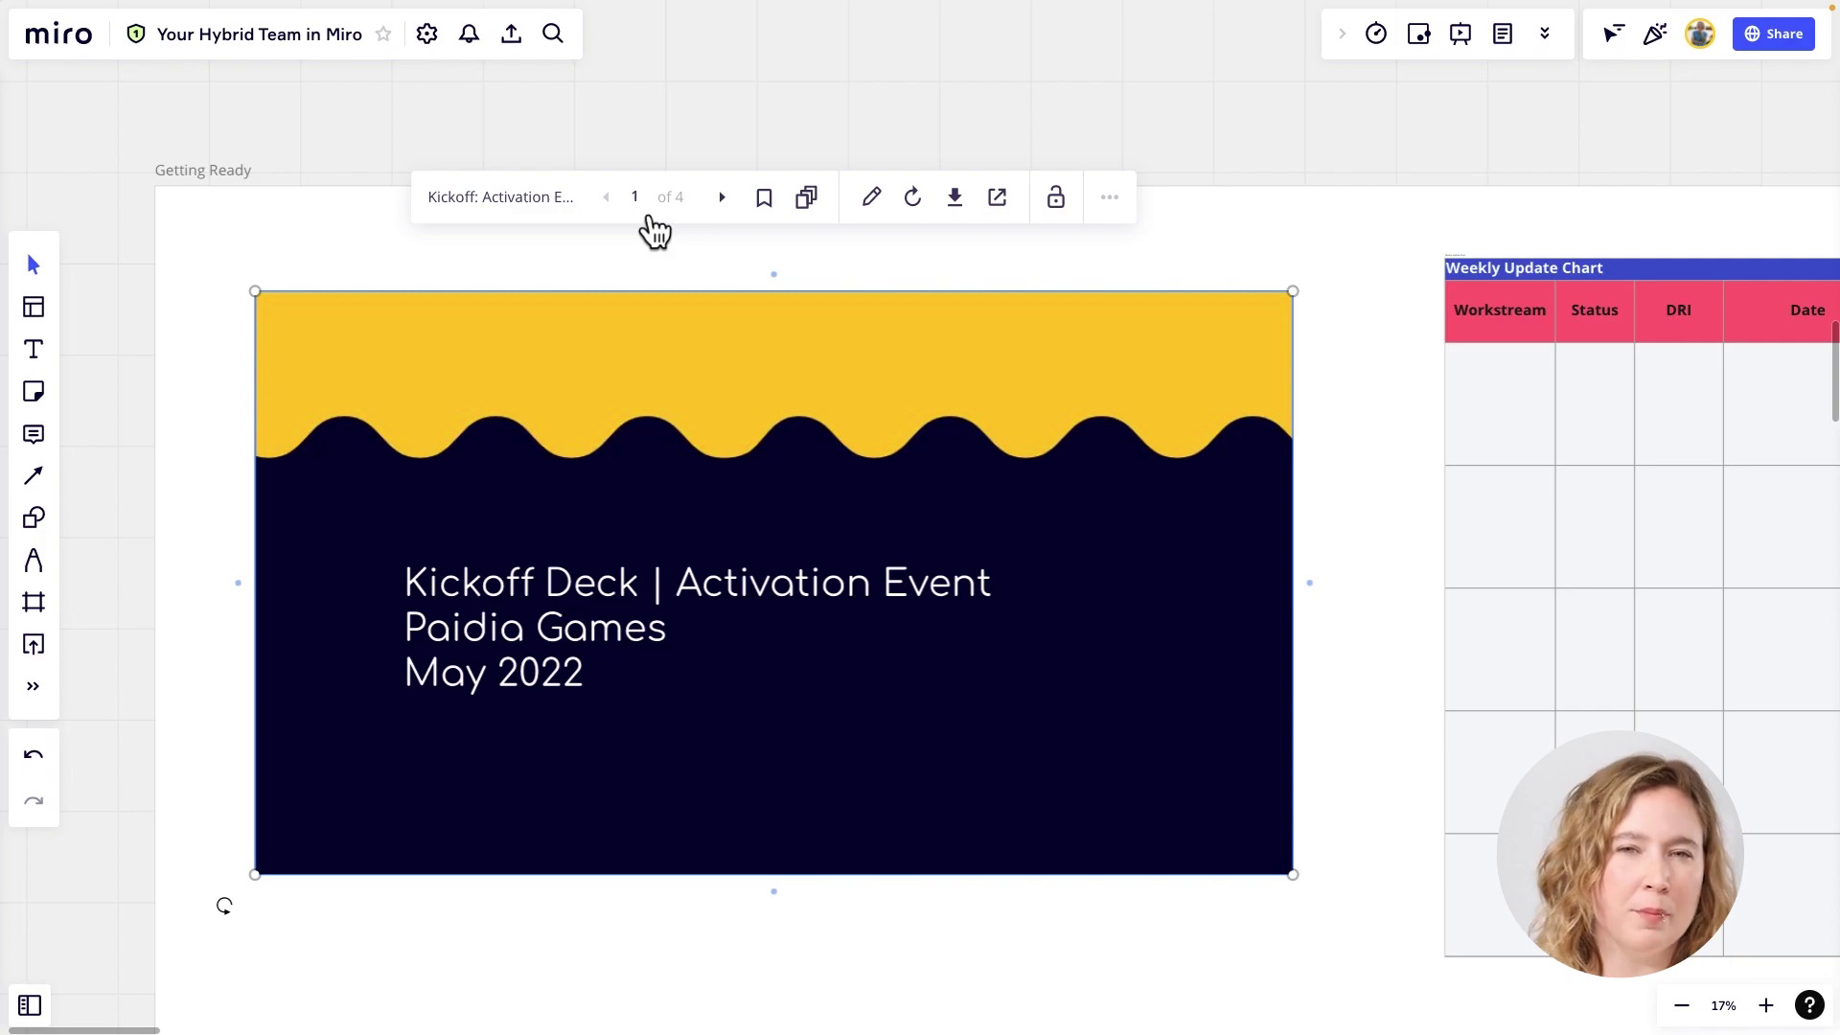
click(738, 213)
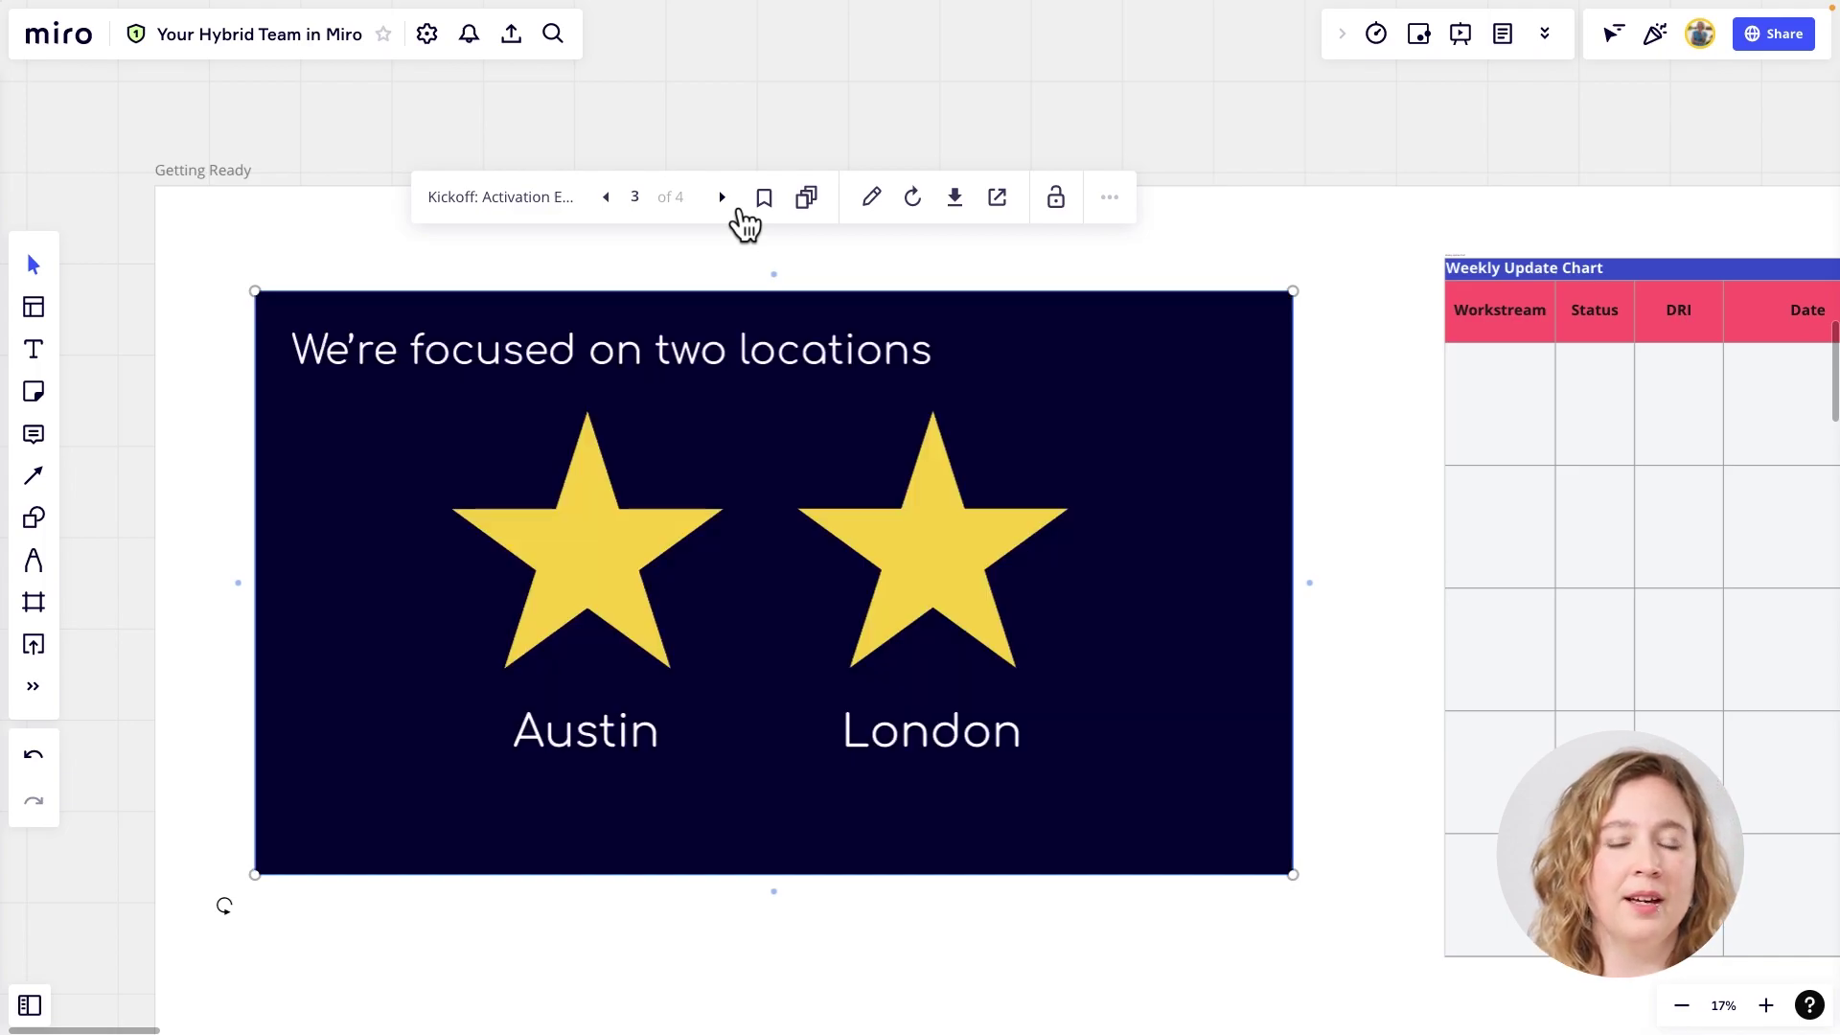
click(727, 199)
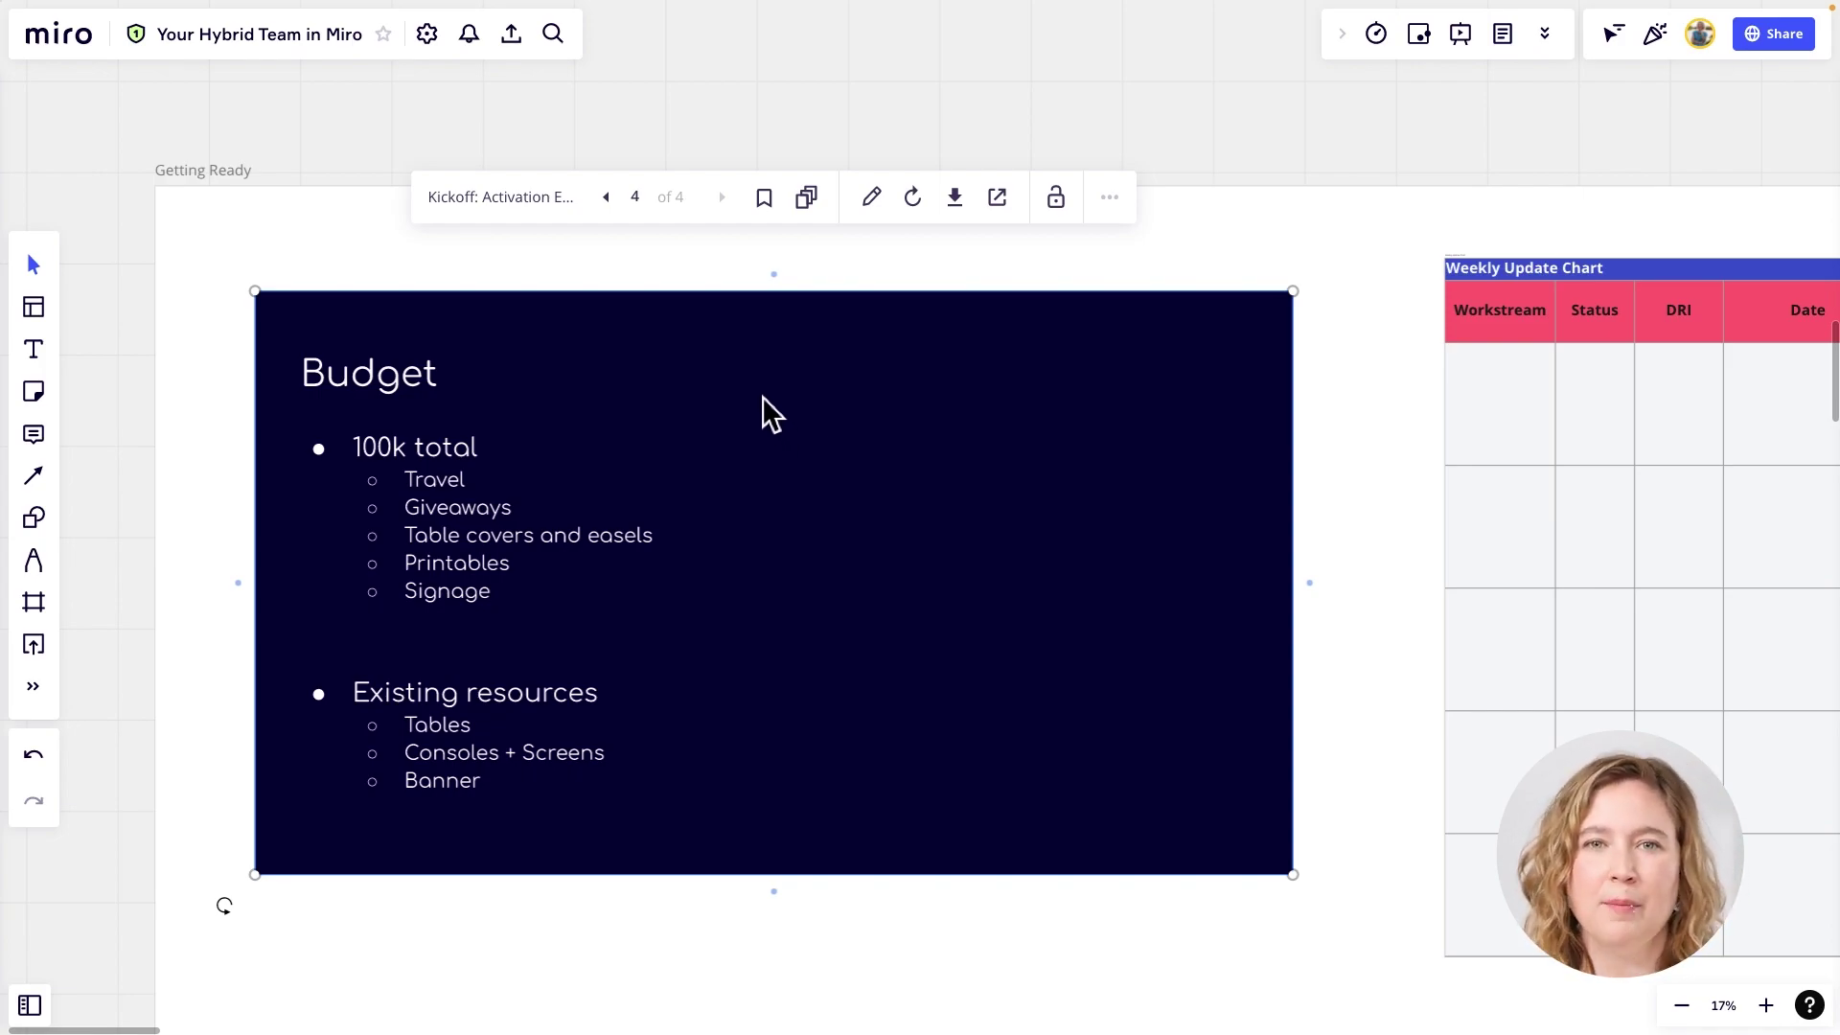
click(618, 199)
click(618, 198)
click(618, 198)
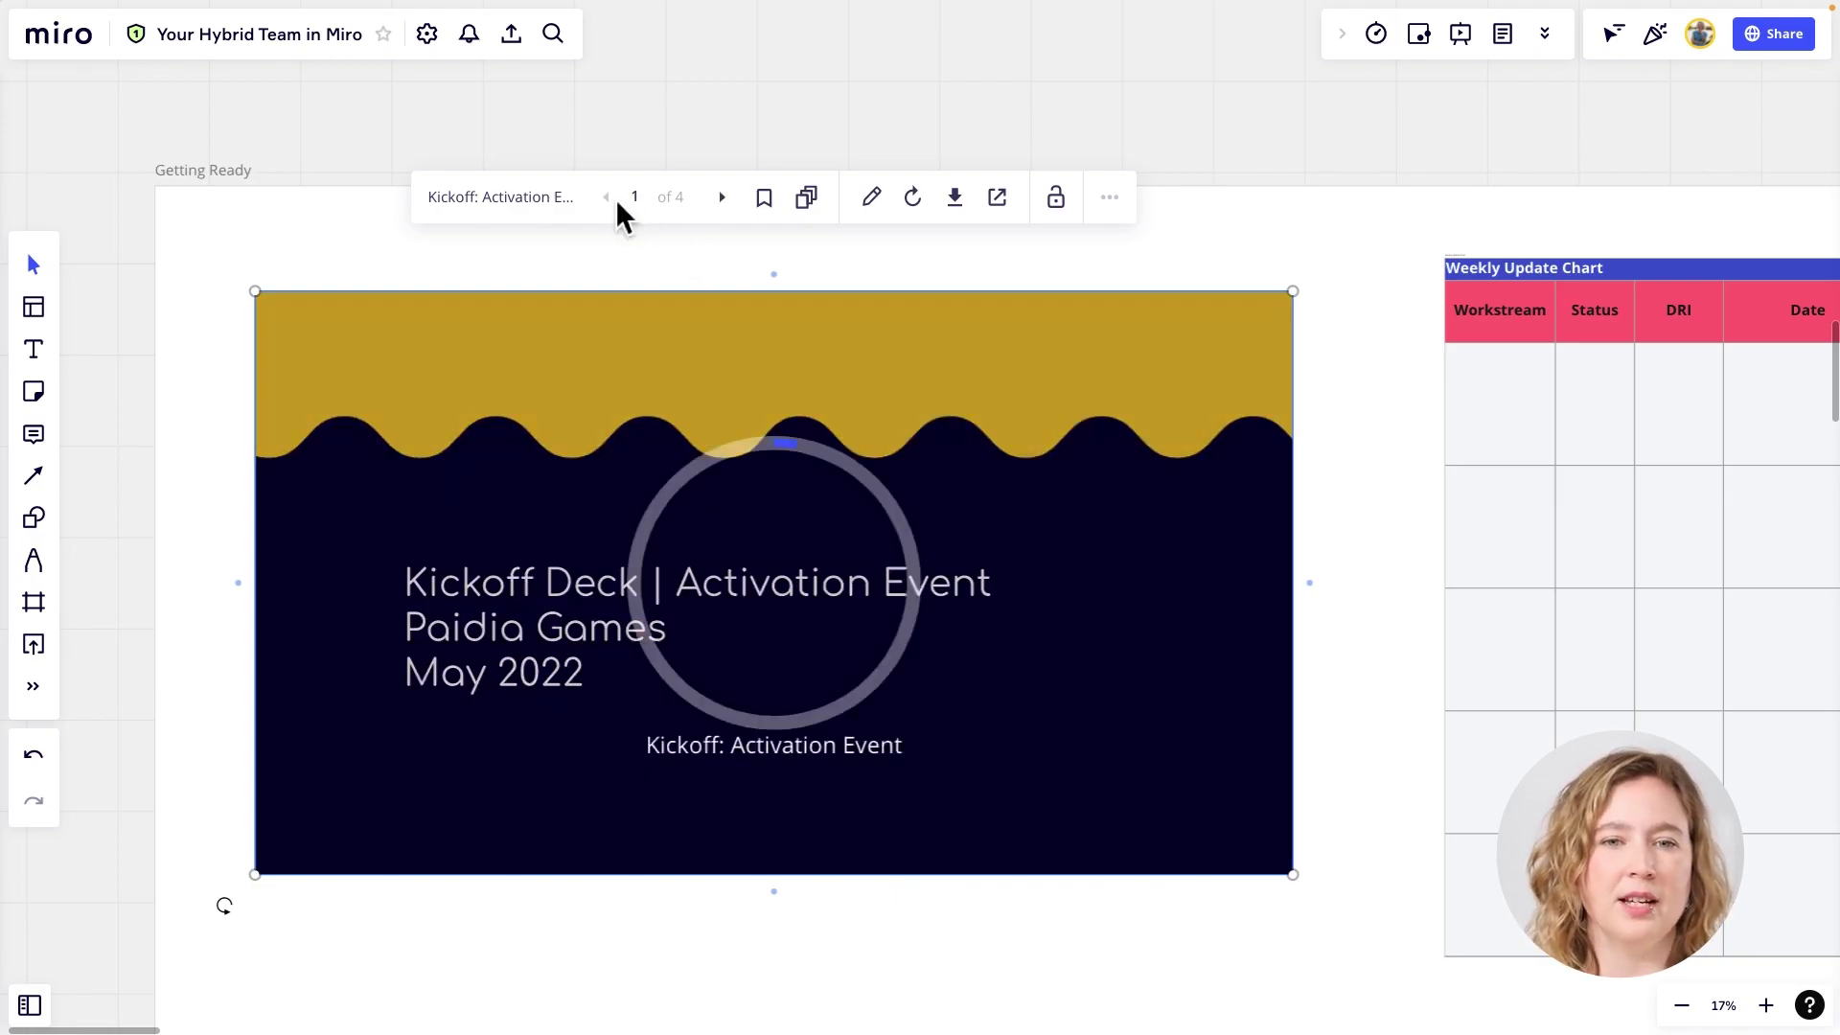
- Add the personal Coffee Corner template to the board and place it below the chart in the lower-right area of the Getting Ready frame
scroll(861, 452, down, 5)
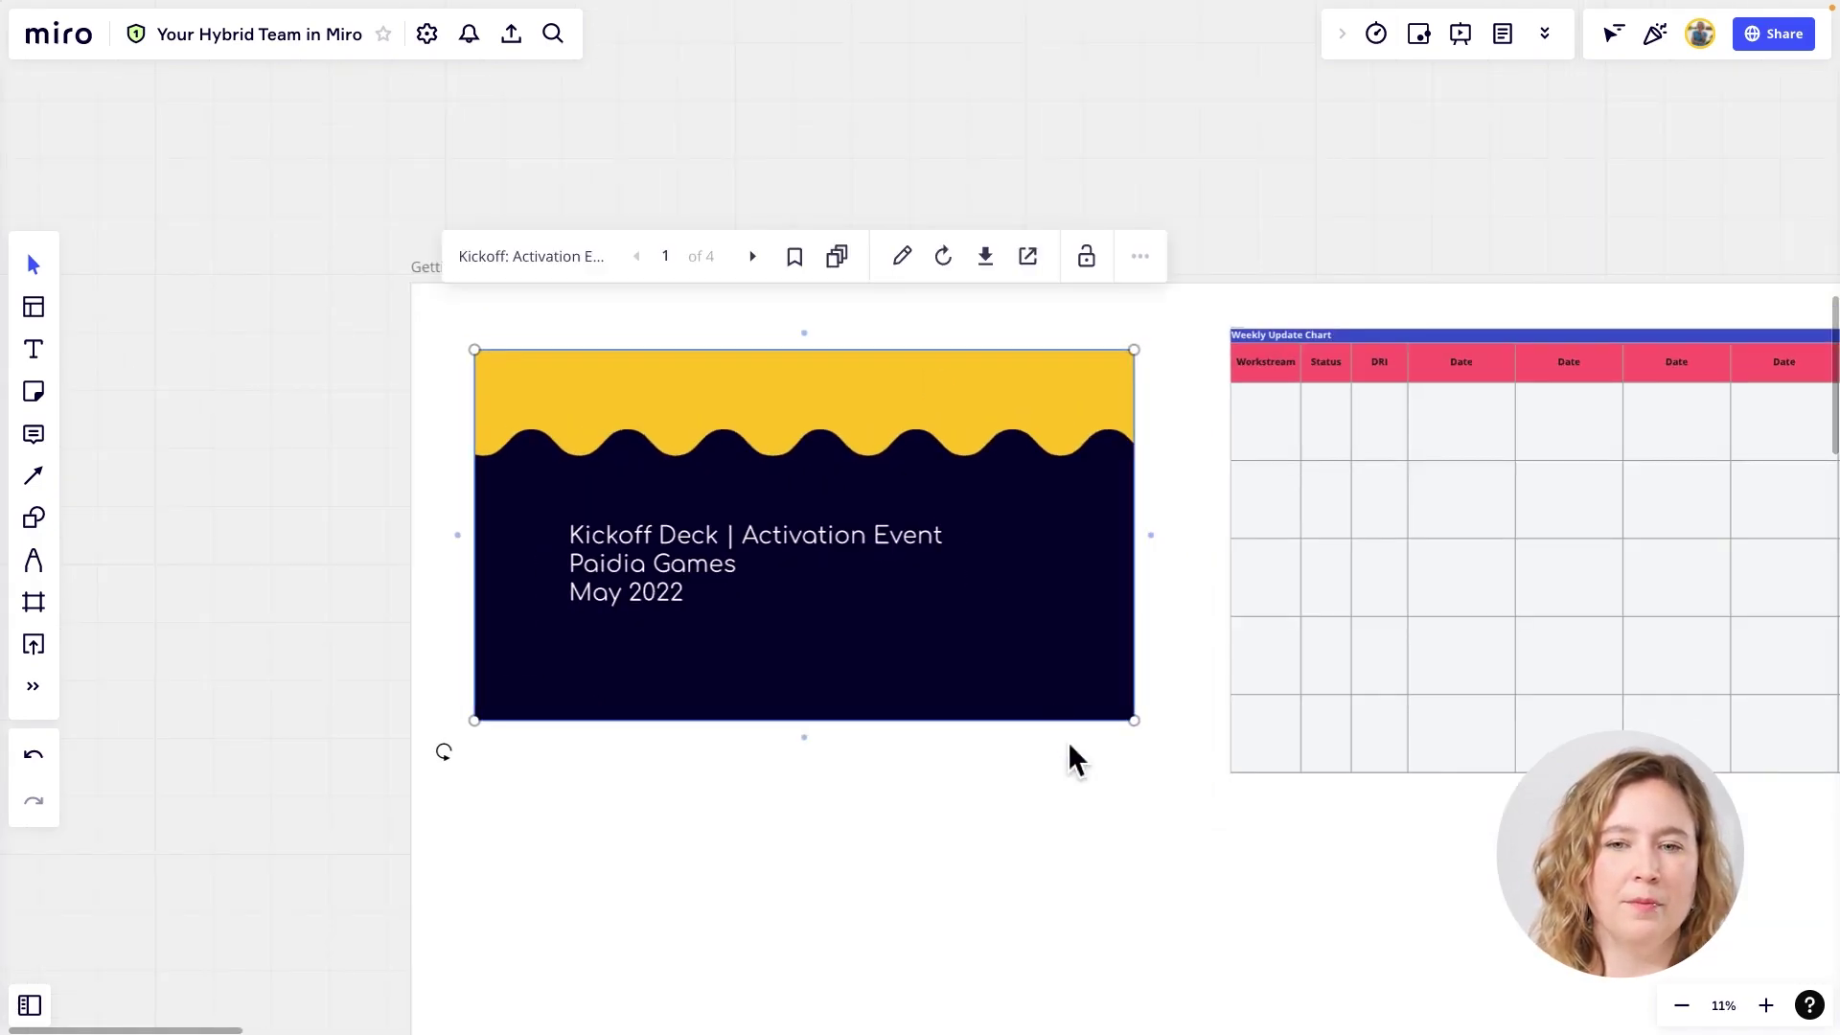
drag(1104, 801, 858, 670)
scroll(855, 653, down, 3)
drag(971, 734, 924, 693)
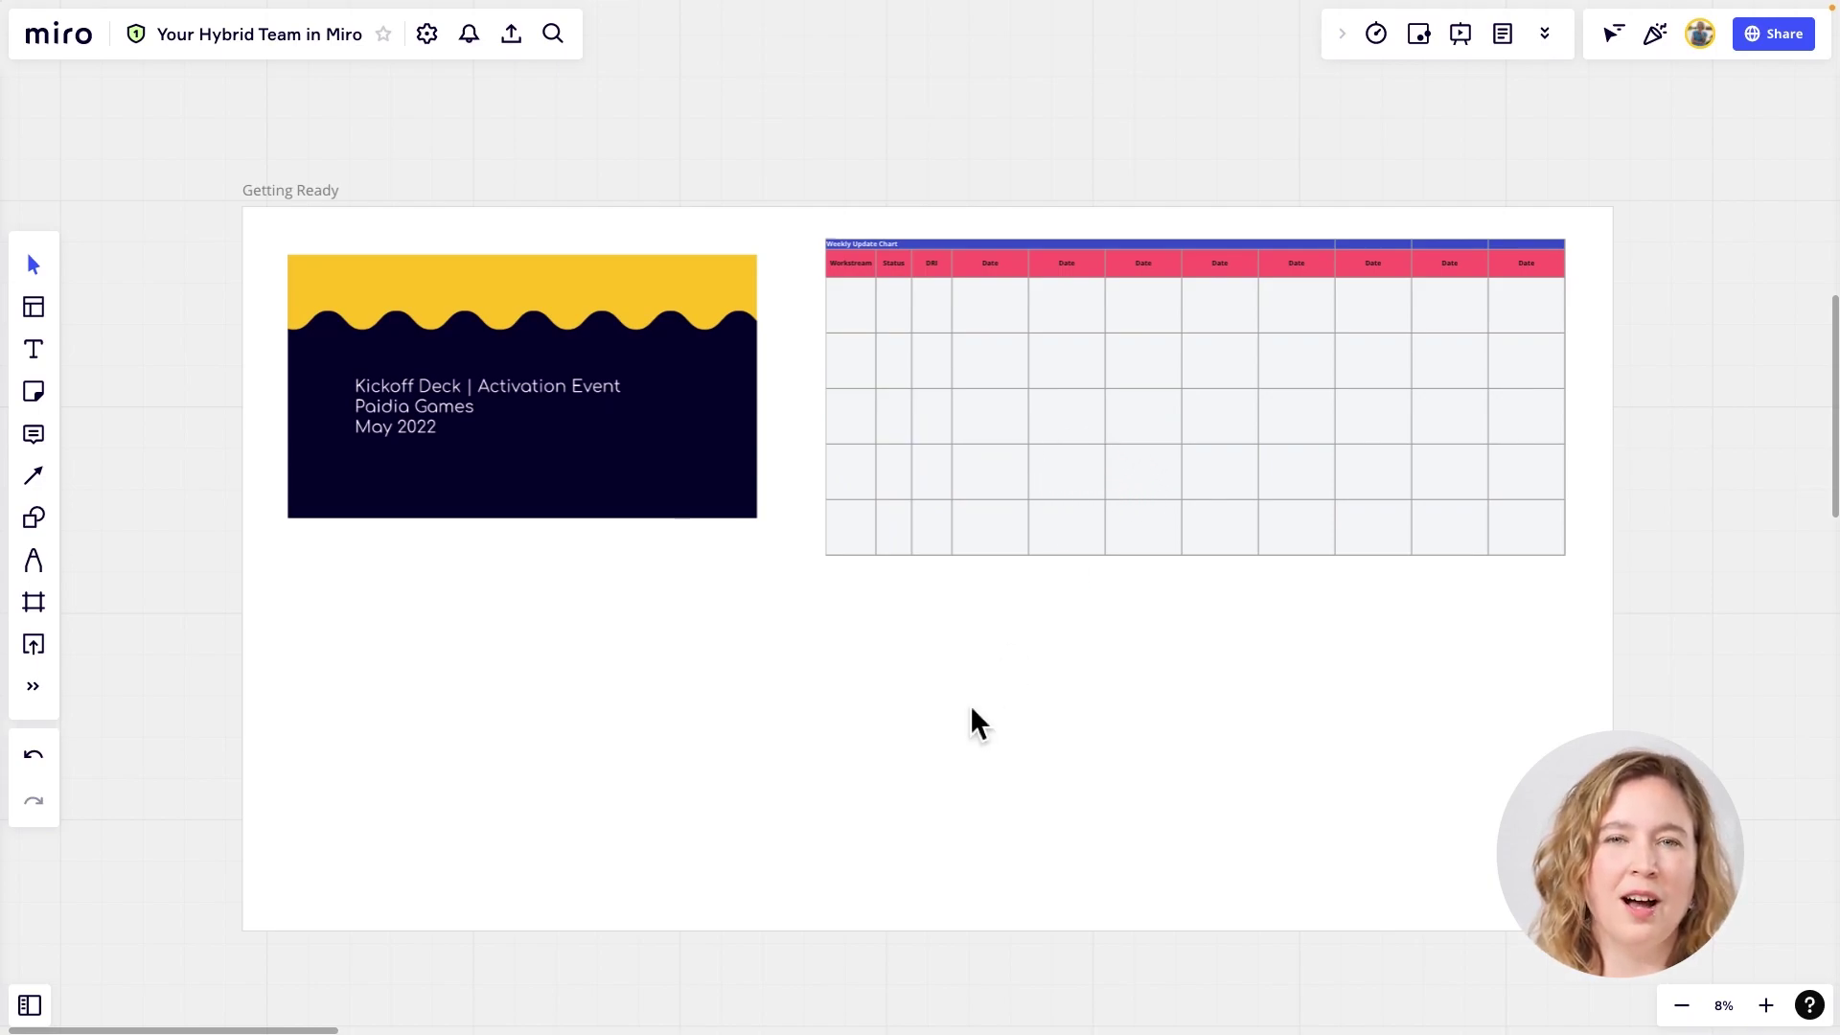
drag(972, 709, 951, 705)
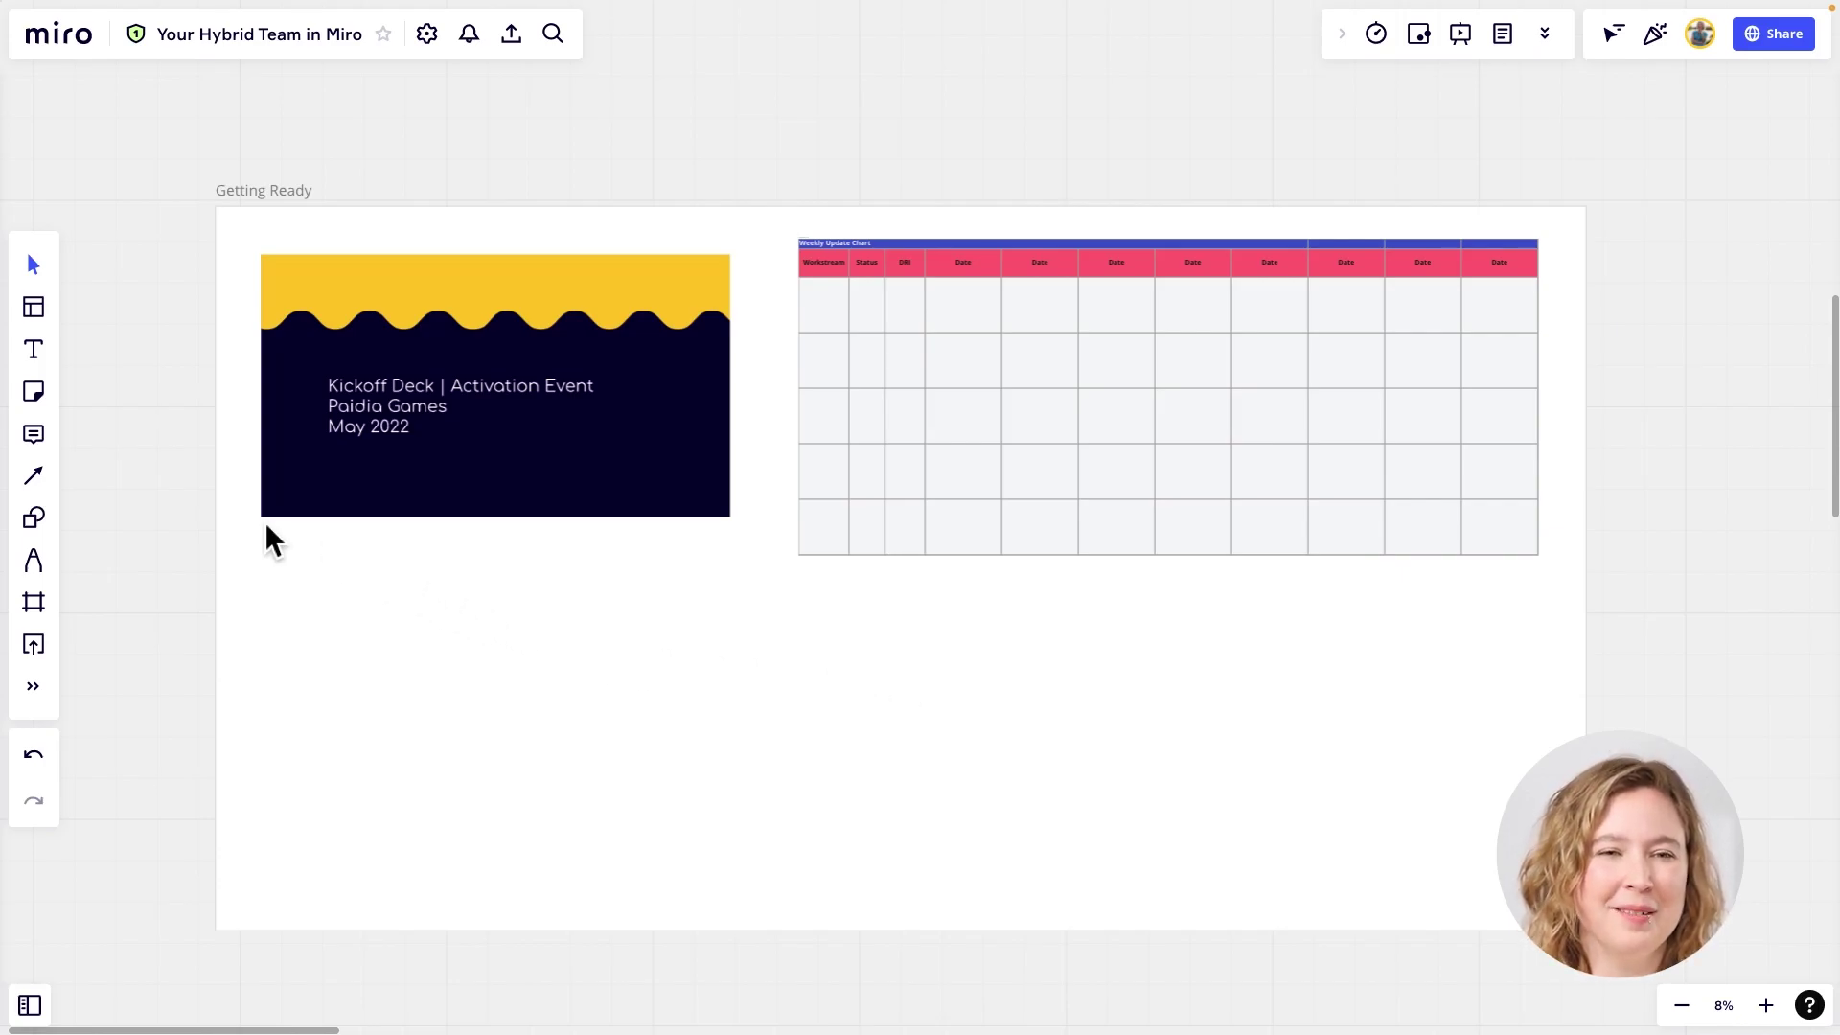
click(50, 310)
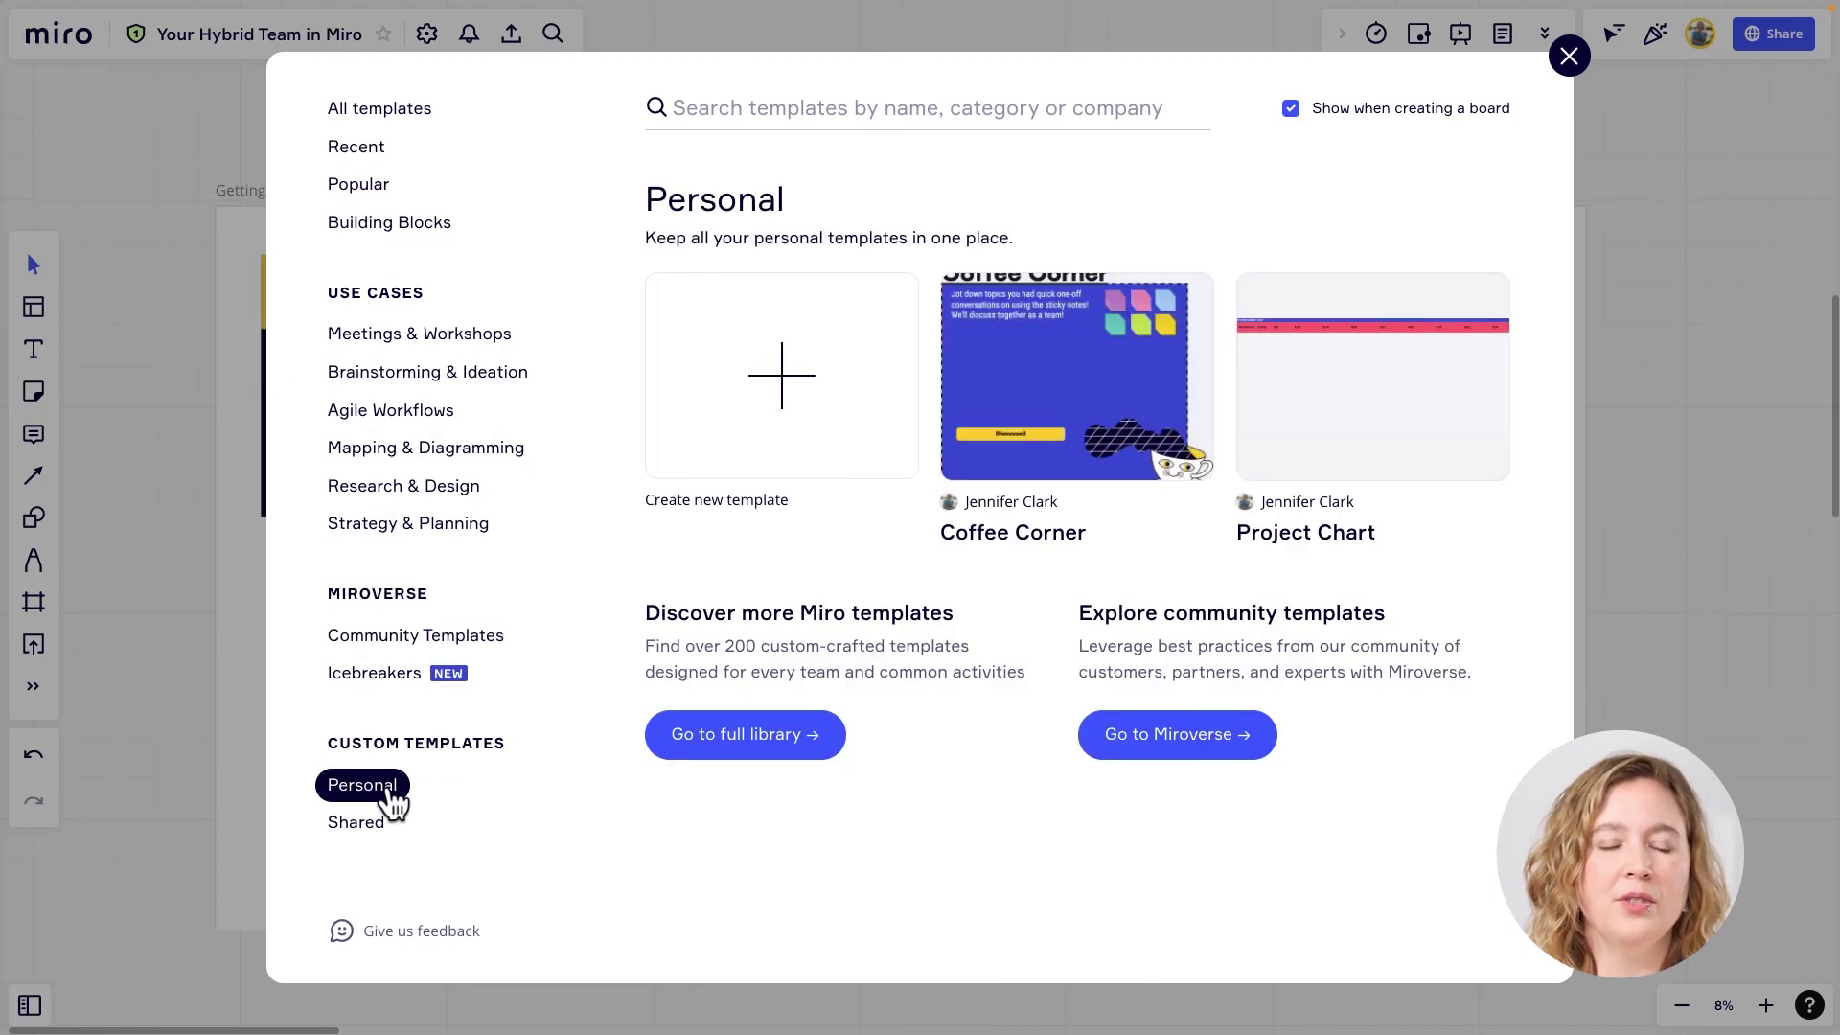
mouse_move(1141, 423)
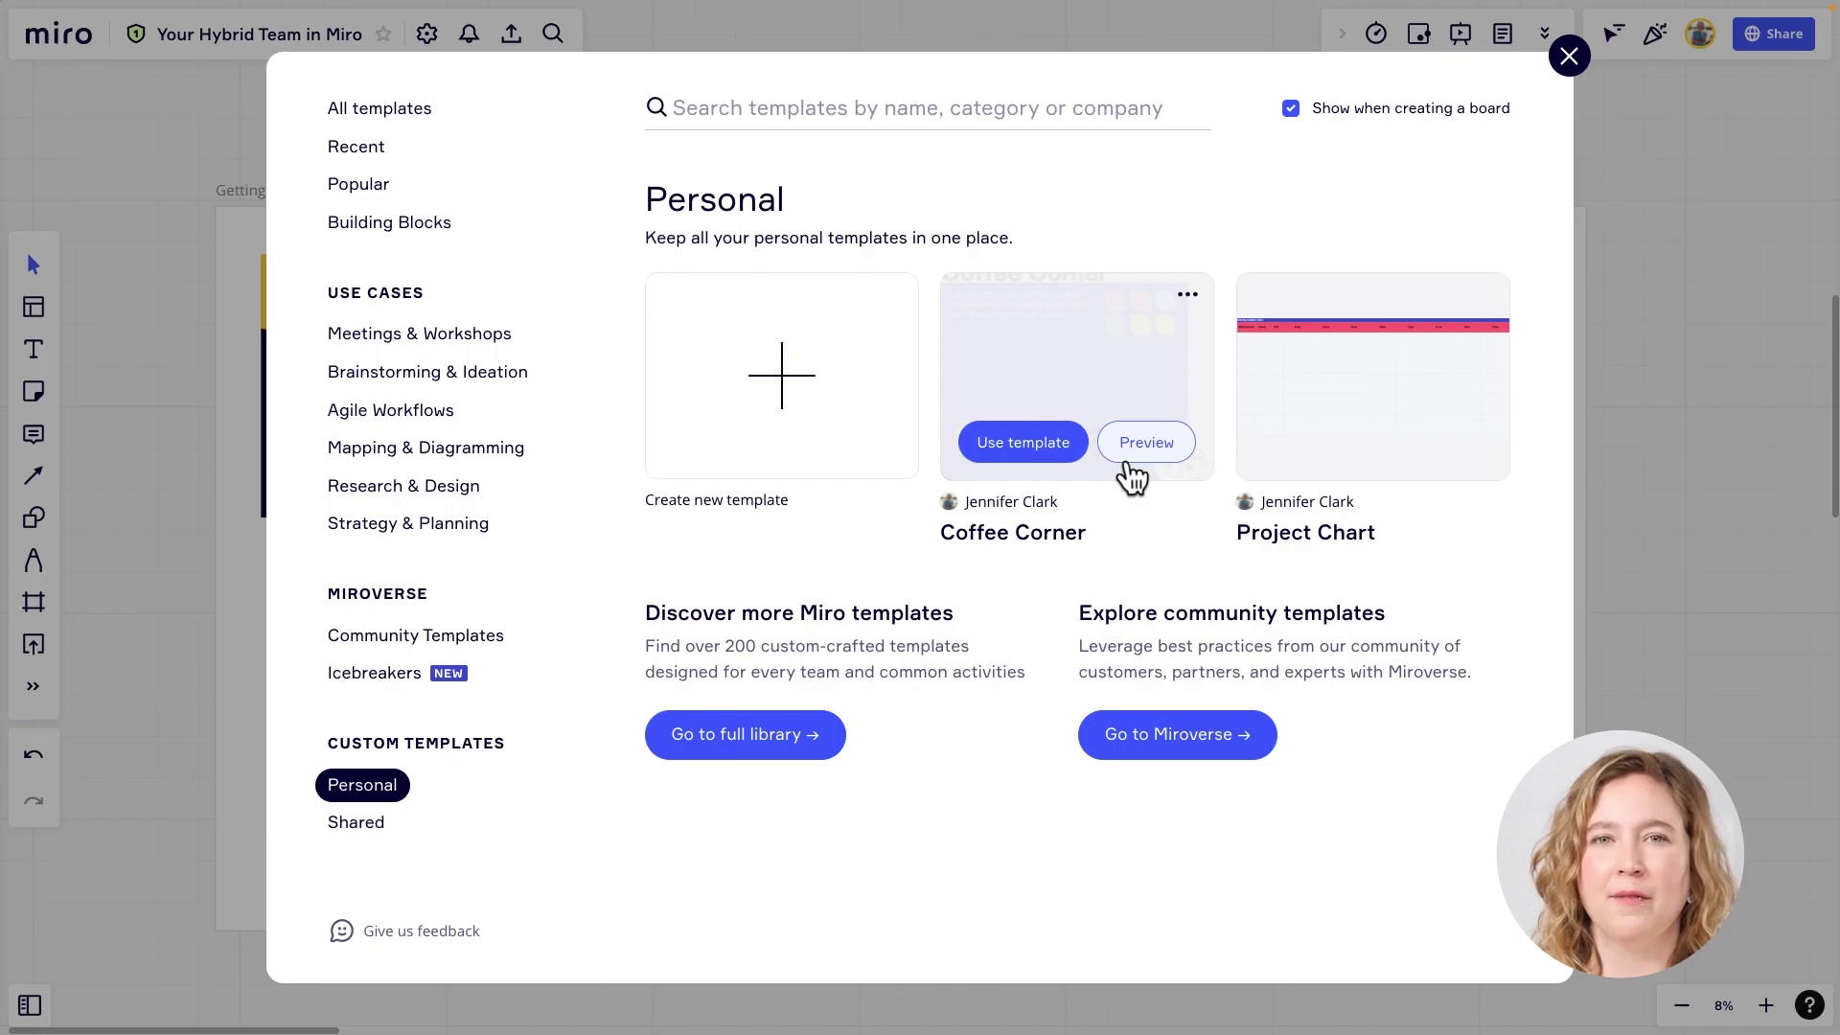
click(1127, 543)
drag(995, 702, 1409, 751)
drag(1659, 721, 1376, 684)
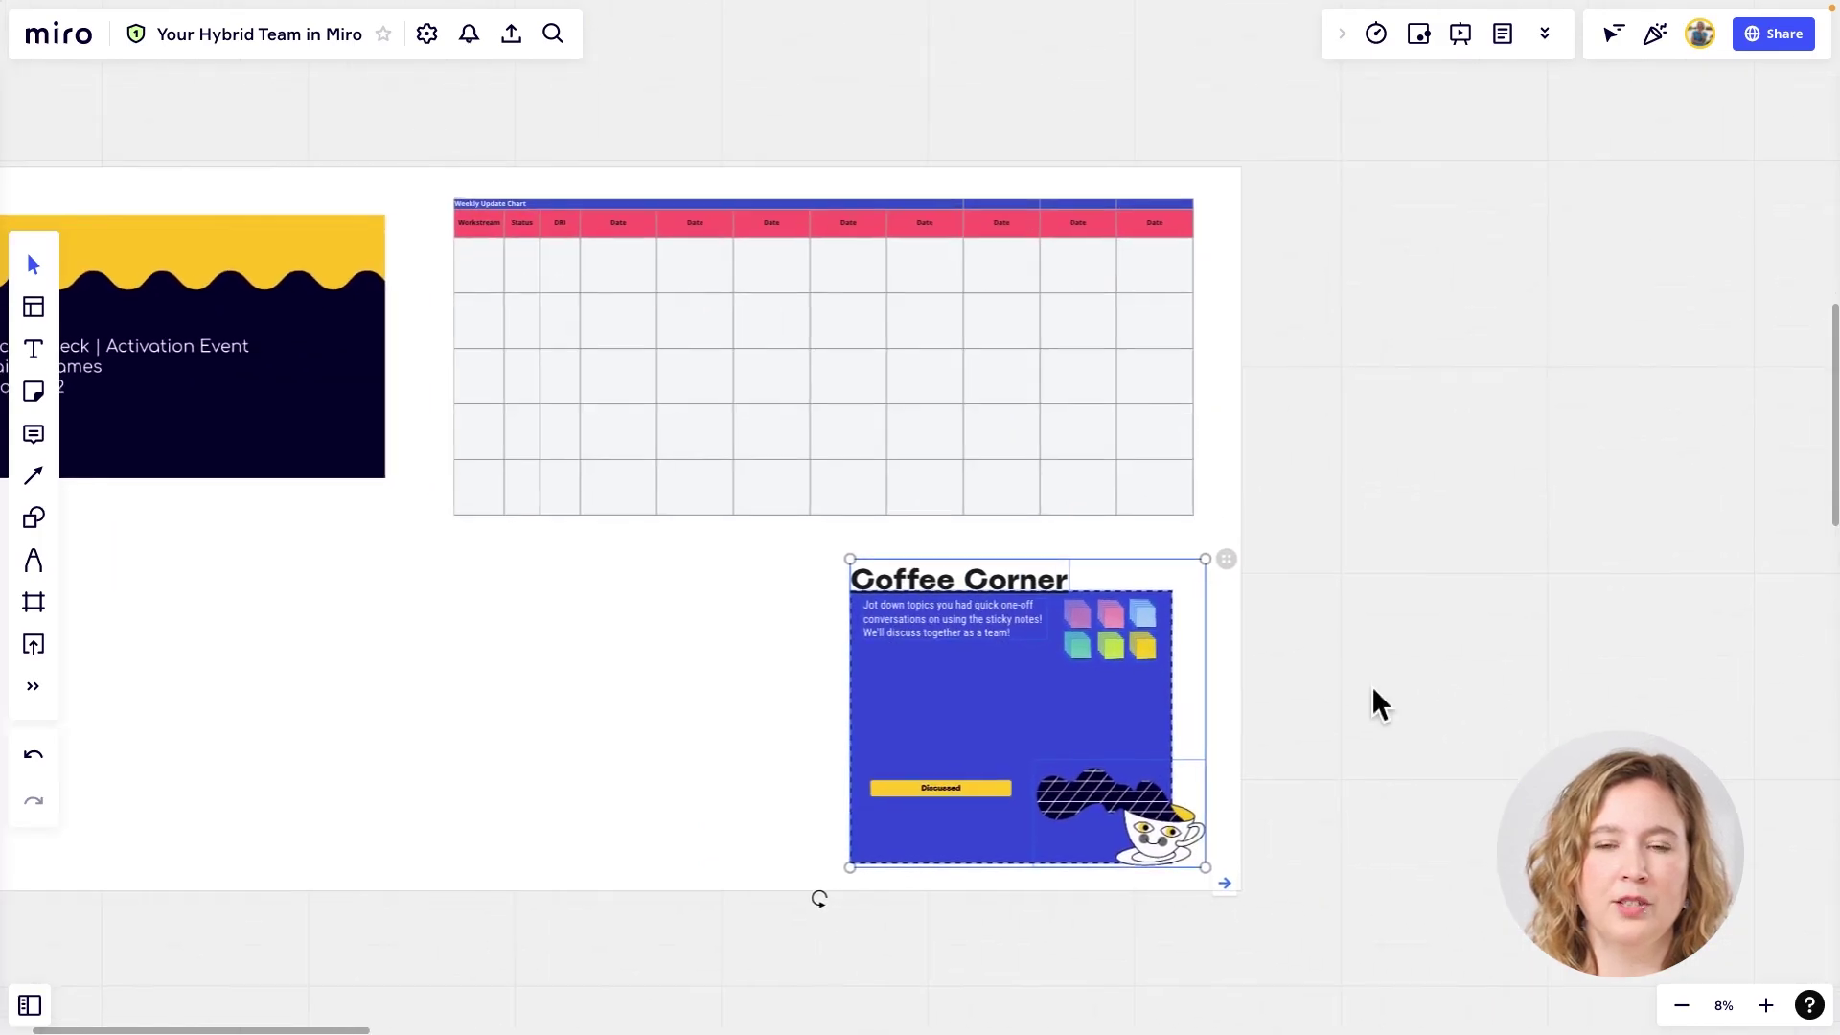
- Pull a teal sticky note from the Coffee Corner stack onto the blue area above Discussed and label it "idea"
scroll(1109, 688, up, 5)
drag(1470, 767, 1426, 628)
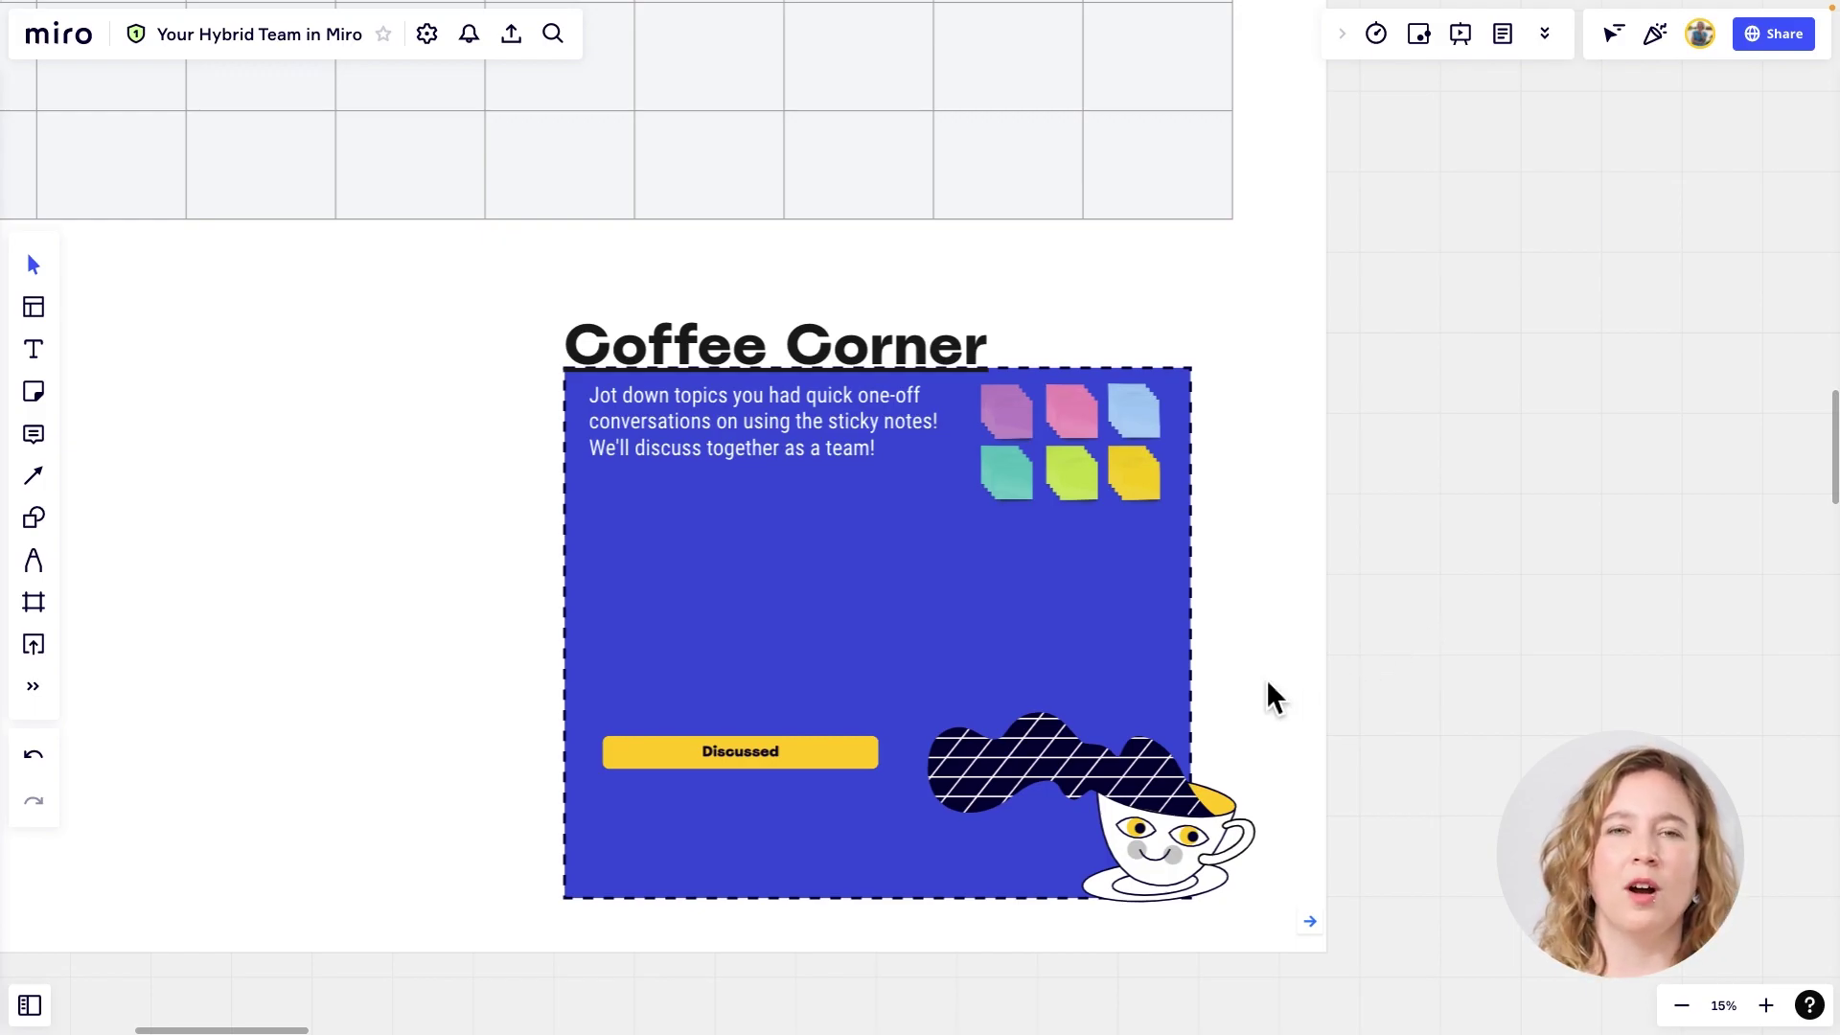
drag(1268, 677, 1296, 634)
scroll(1062, 619, up, 2)
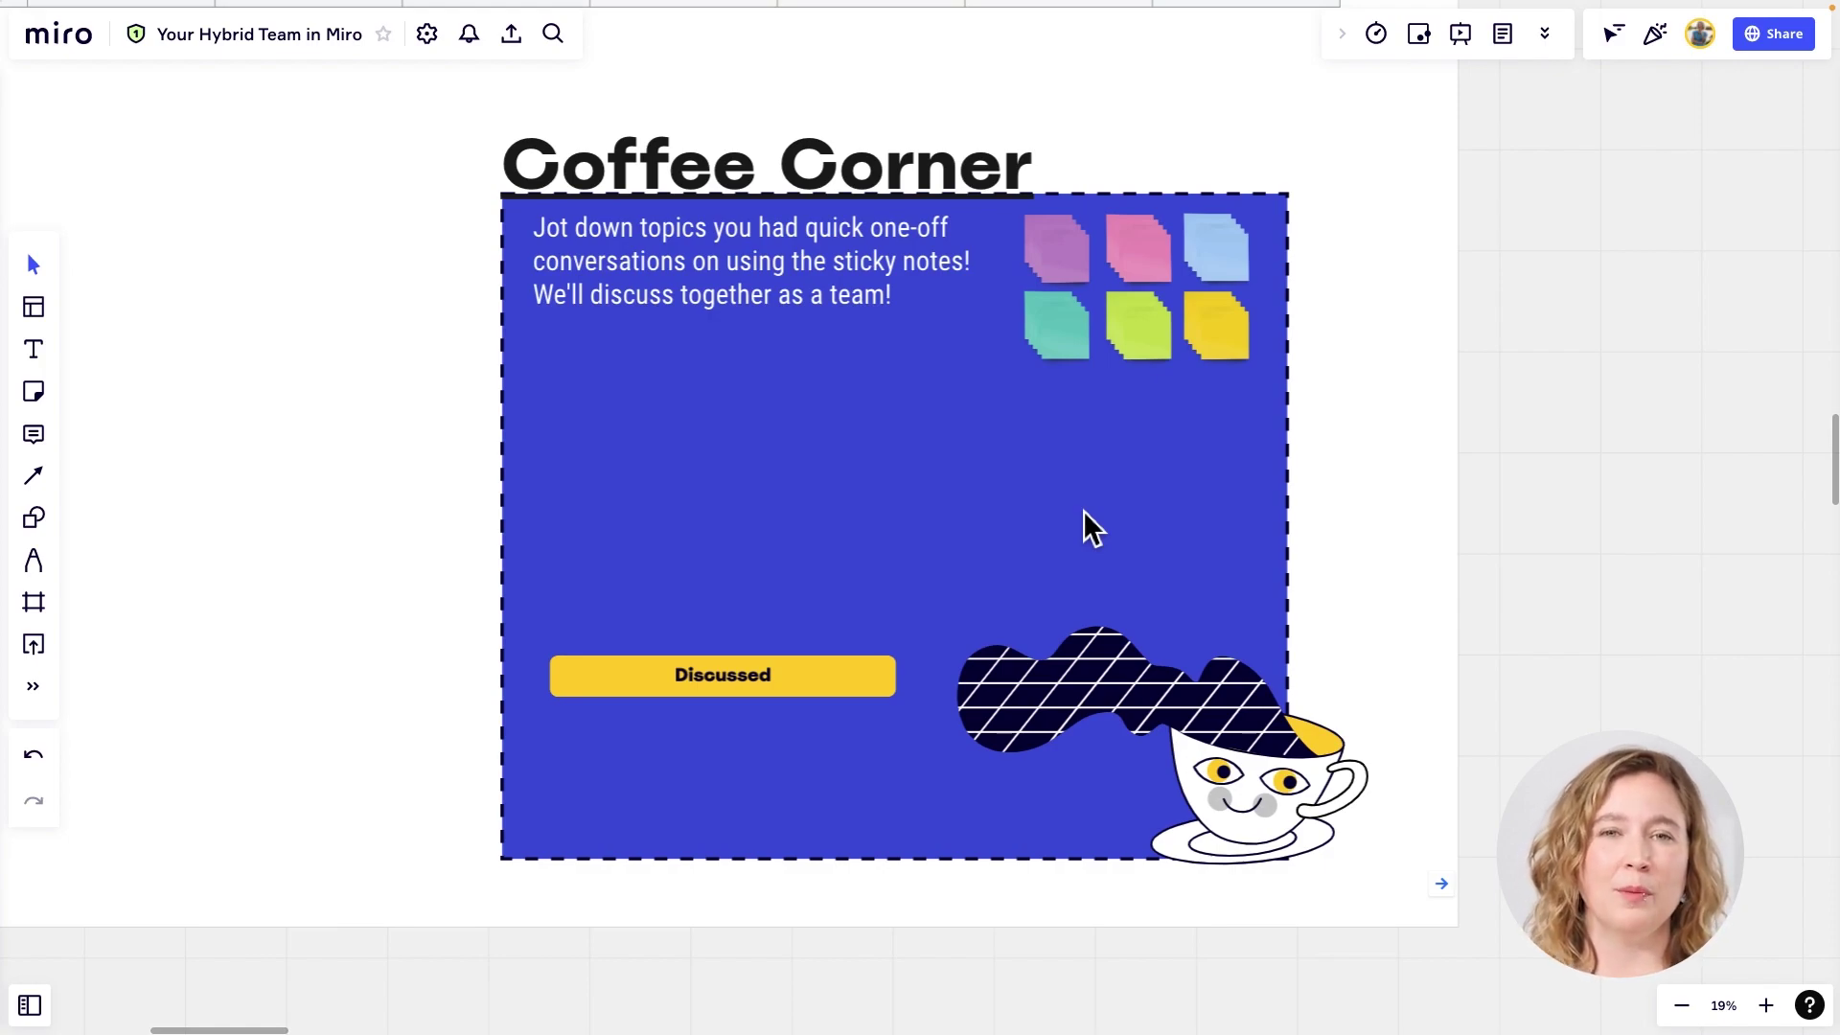
drag(1054, 324, 763, 537)
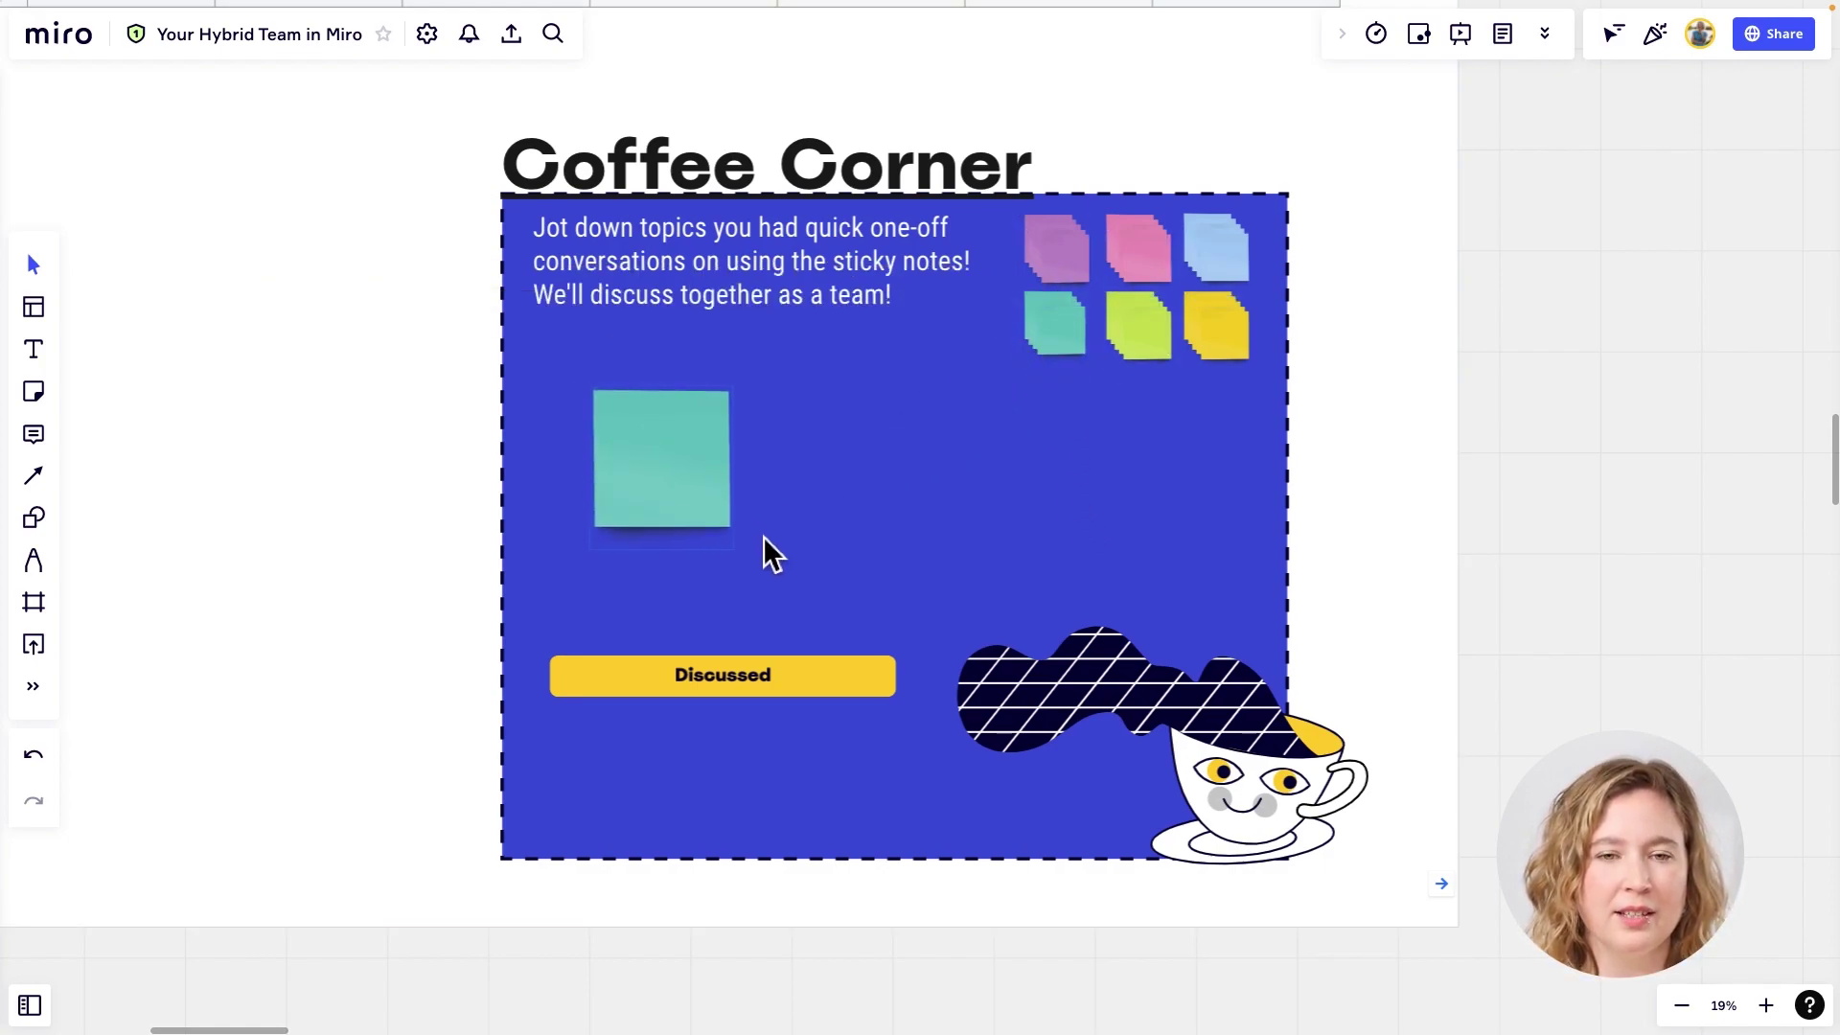
double_click(685, 473)
text(idea)
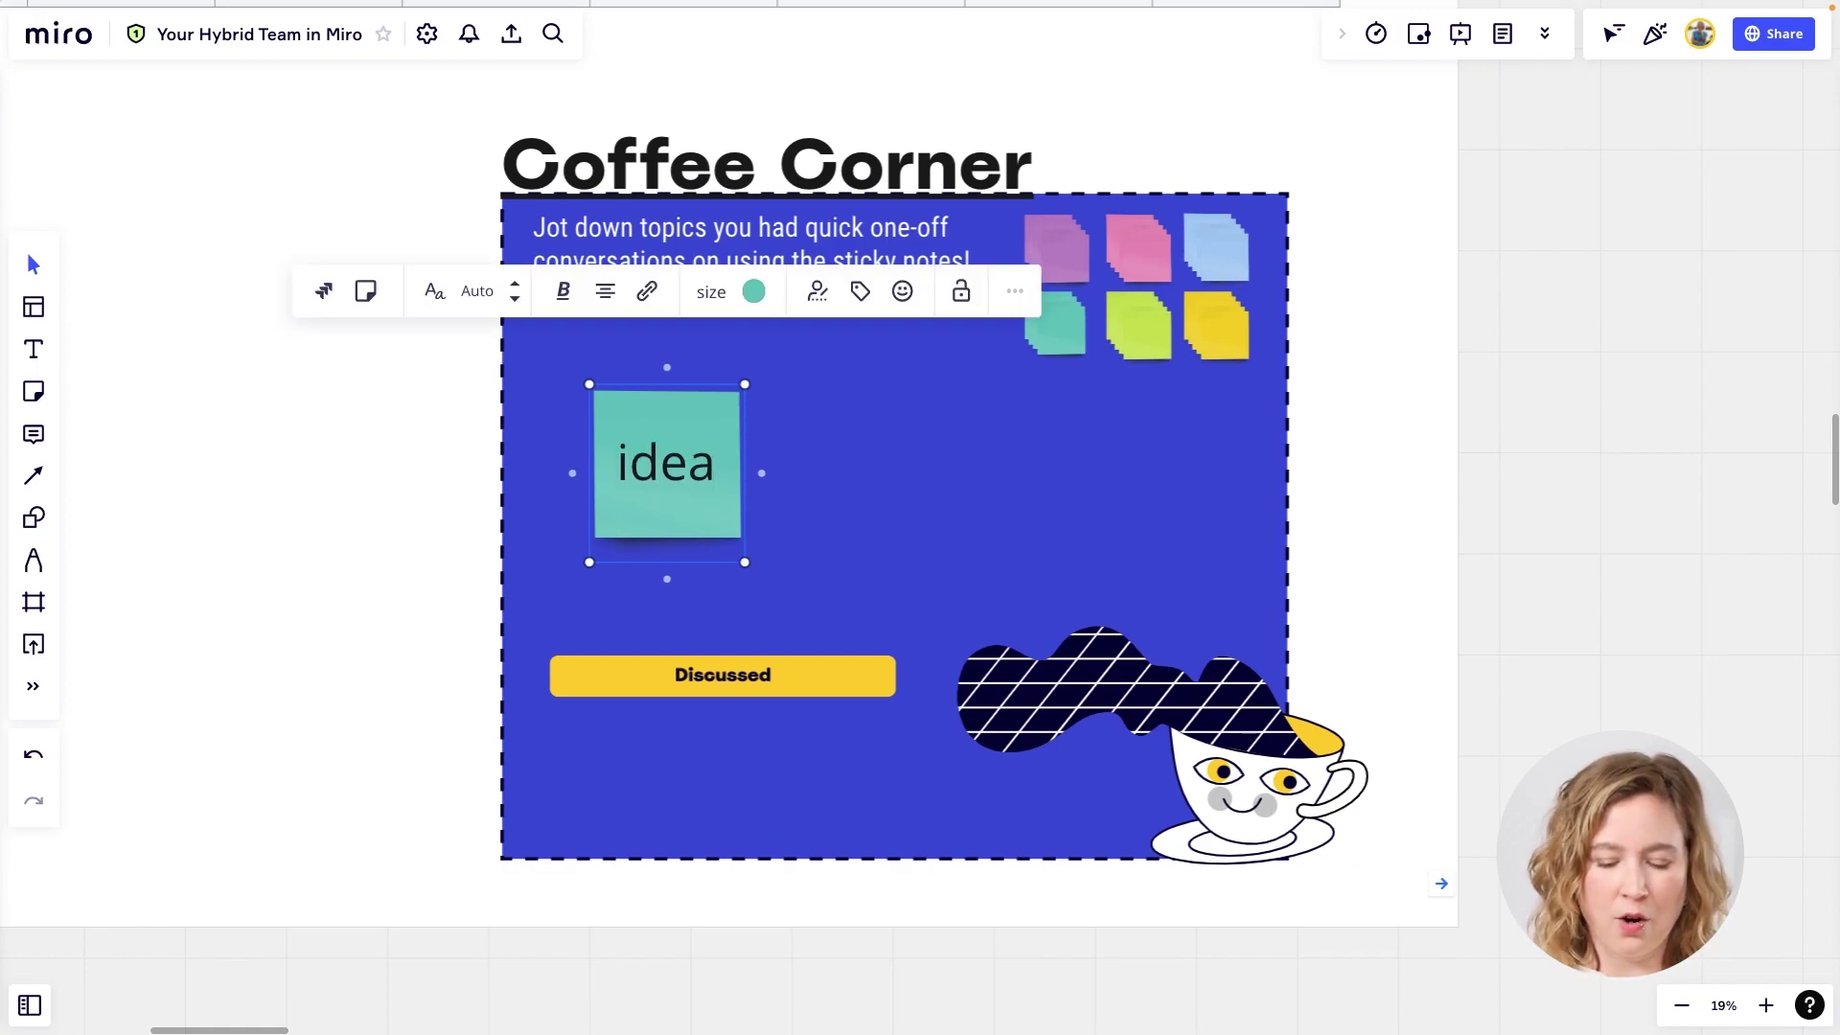
click(932, 508)
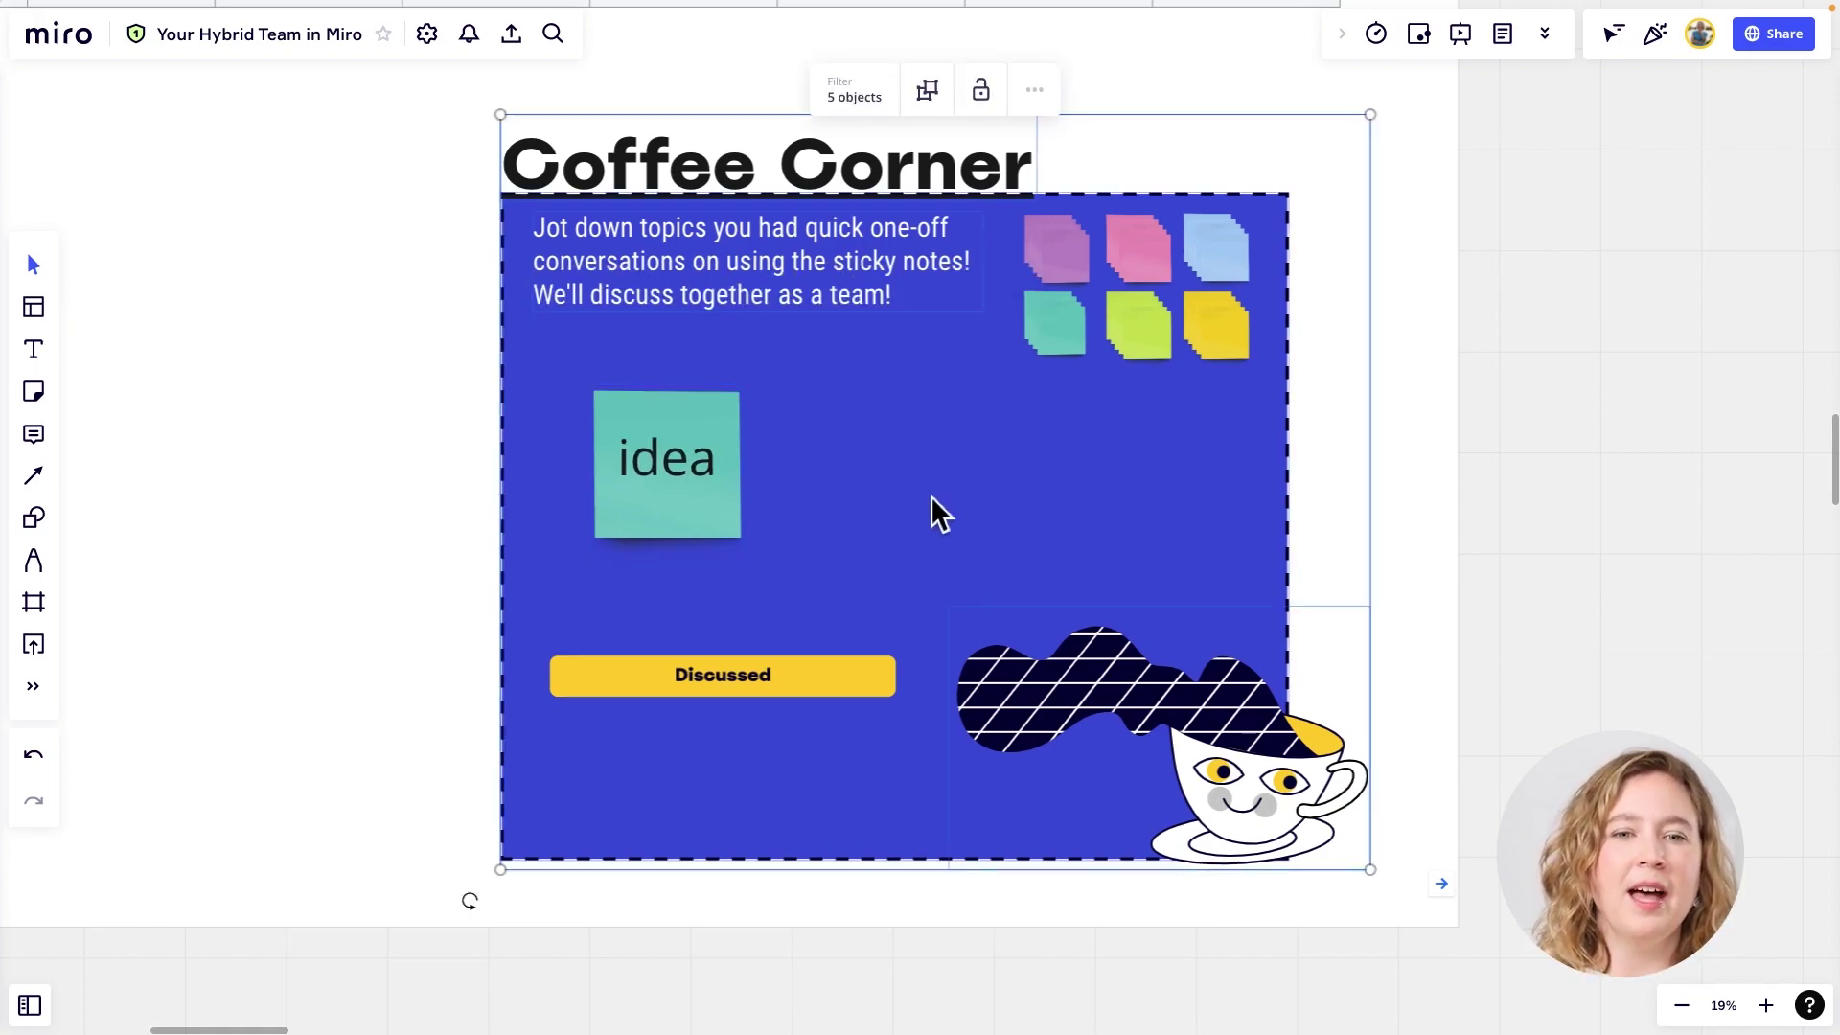
click(459, 559)
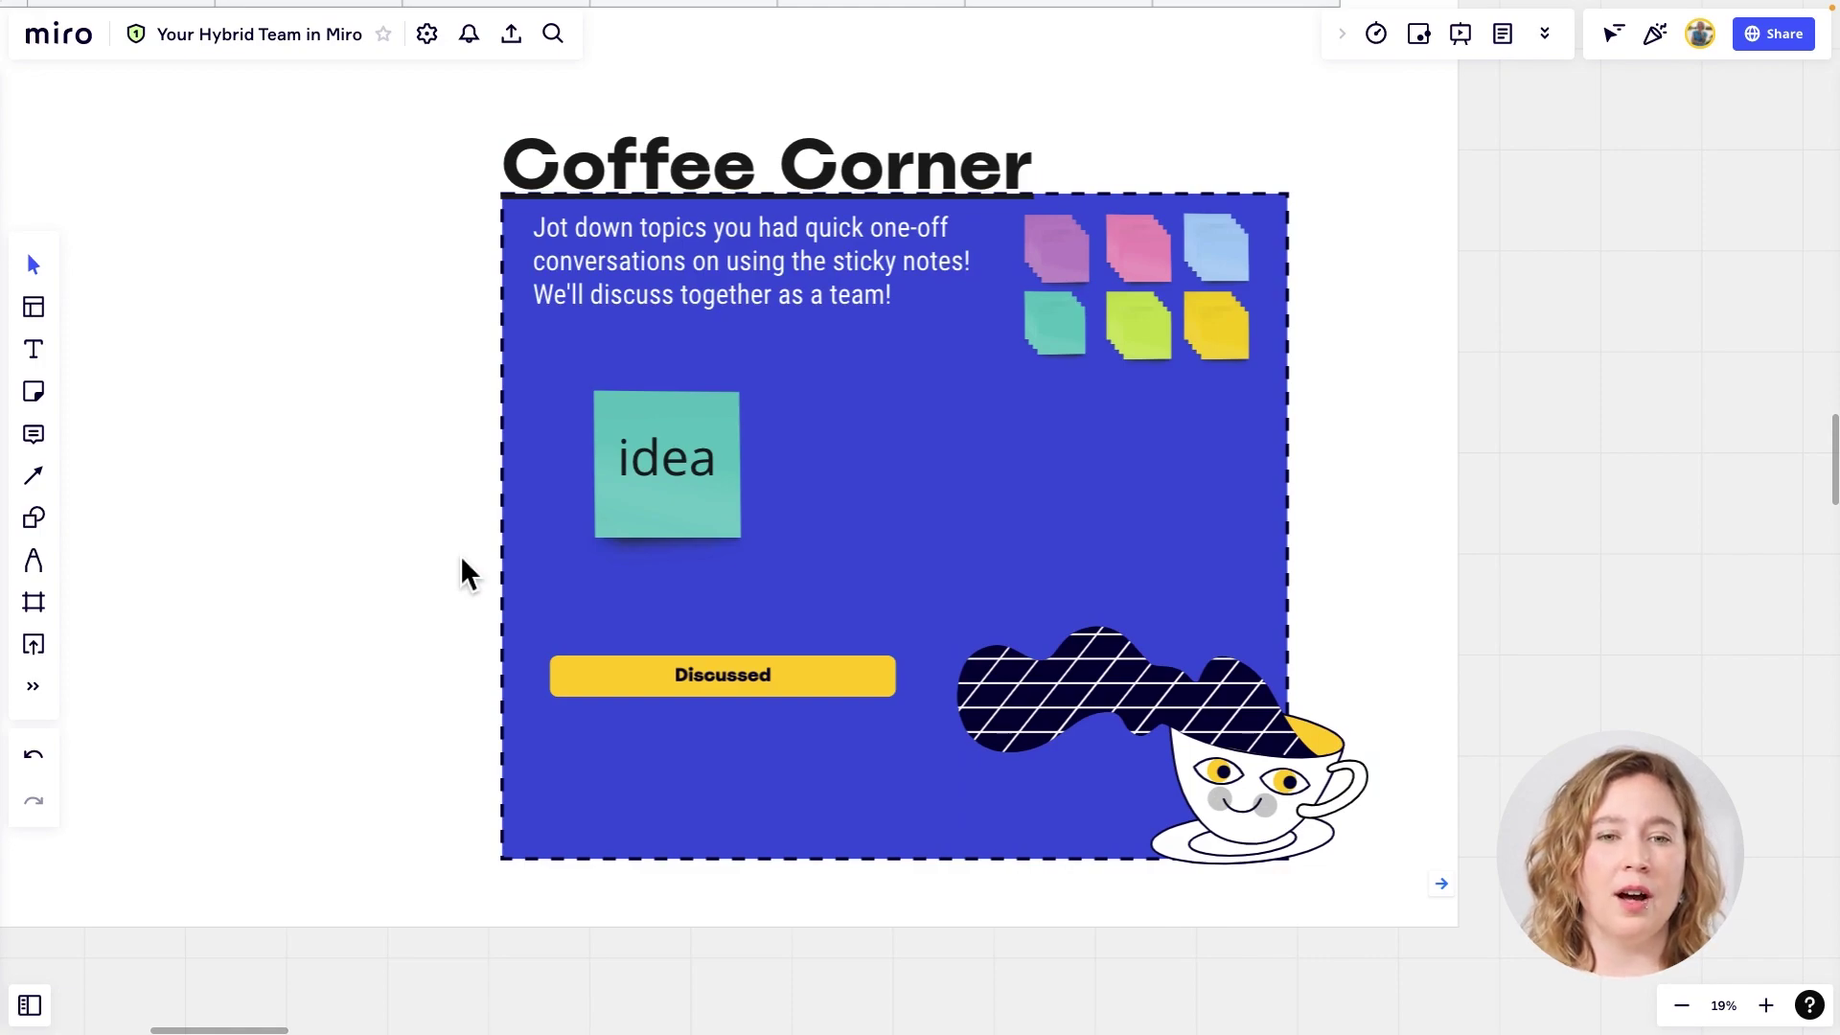
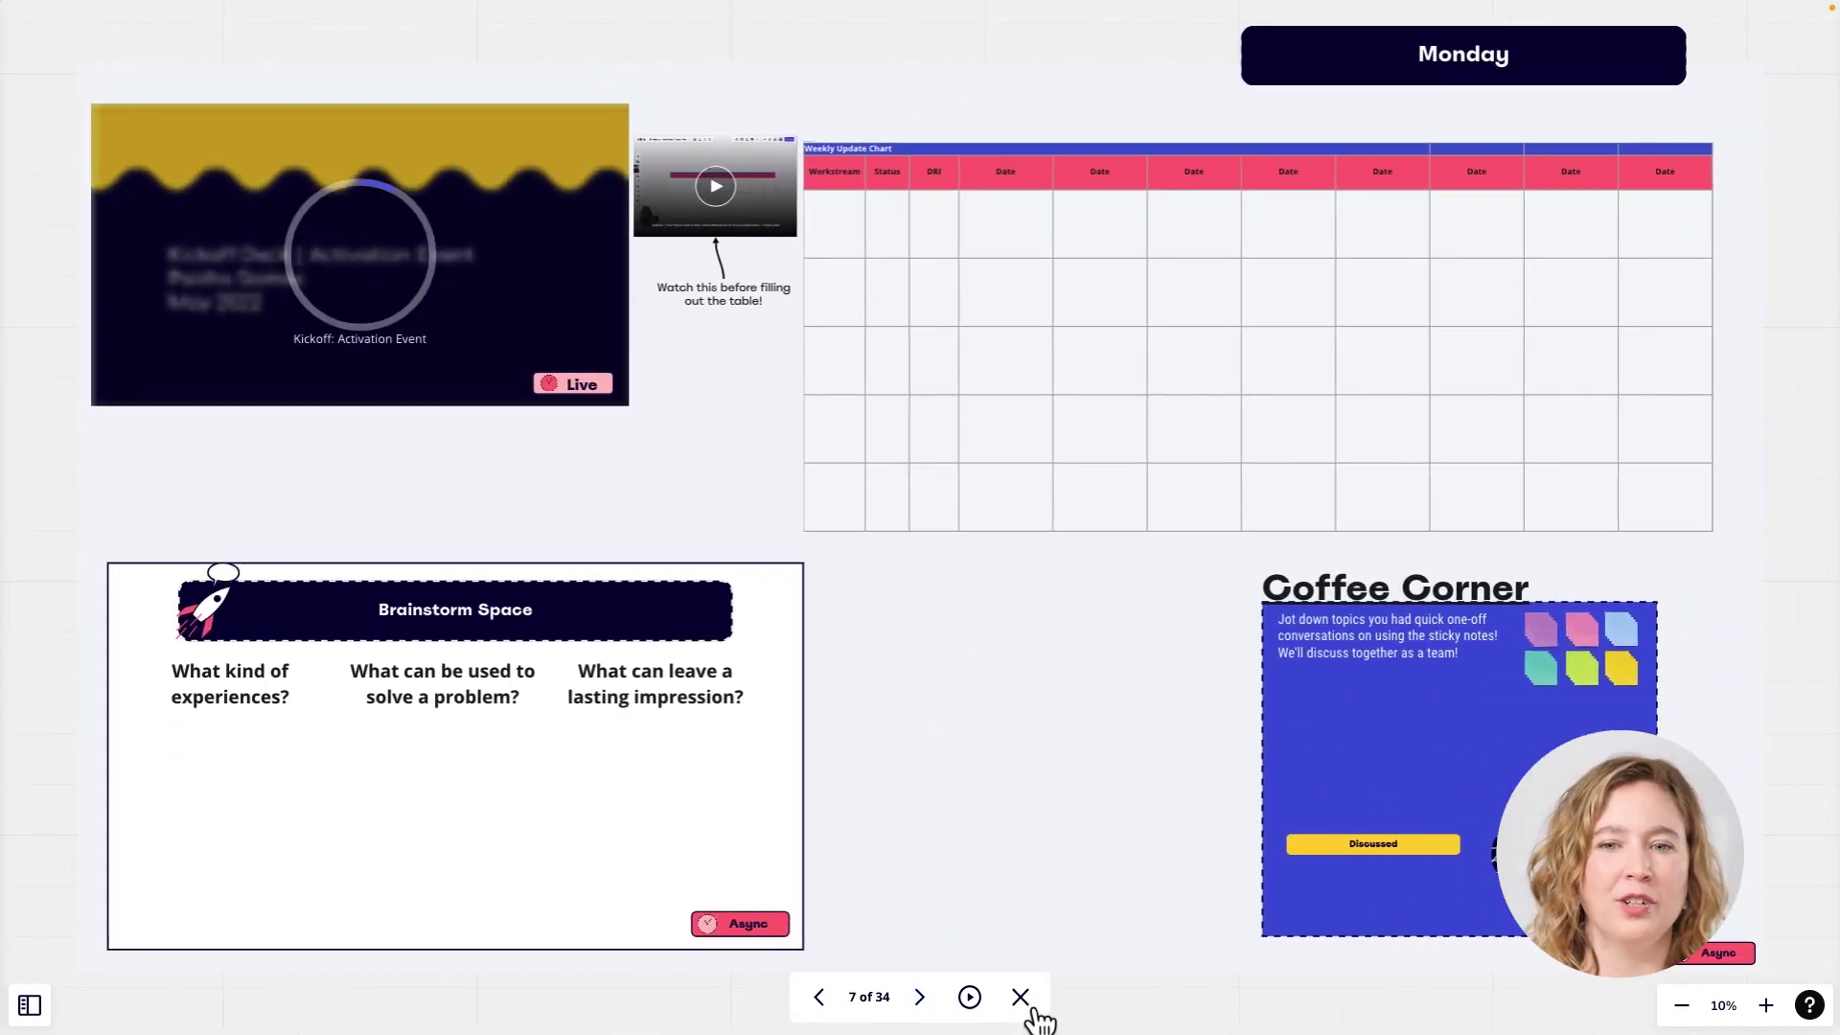
- Exit the presentation and examine the Monday frame, including the kickoff deck's Live tag and the Brainstorm Space with its Async tag
key(Escape)
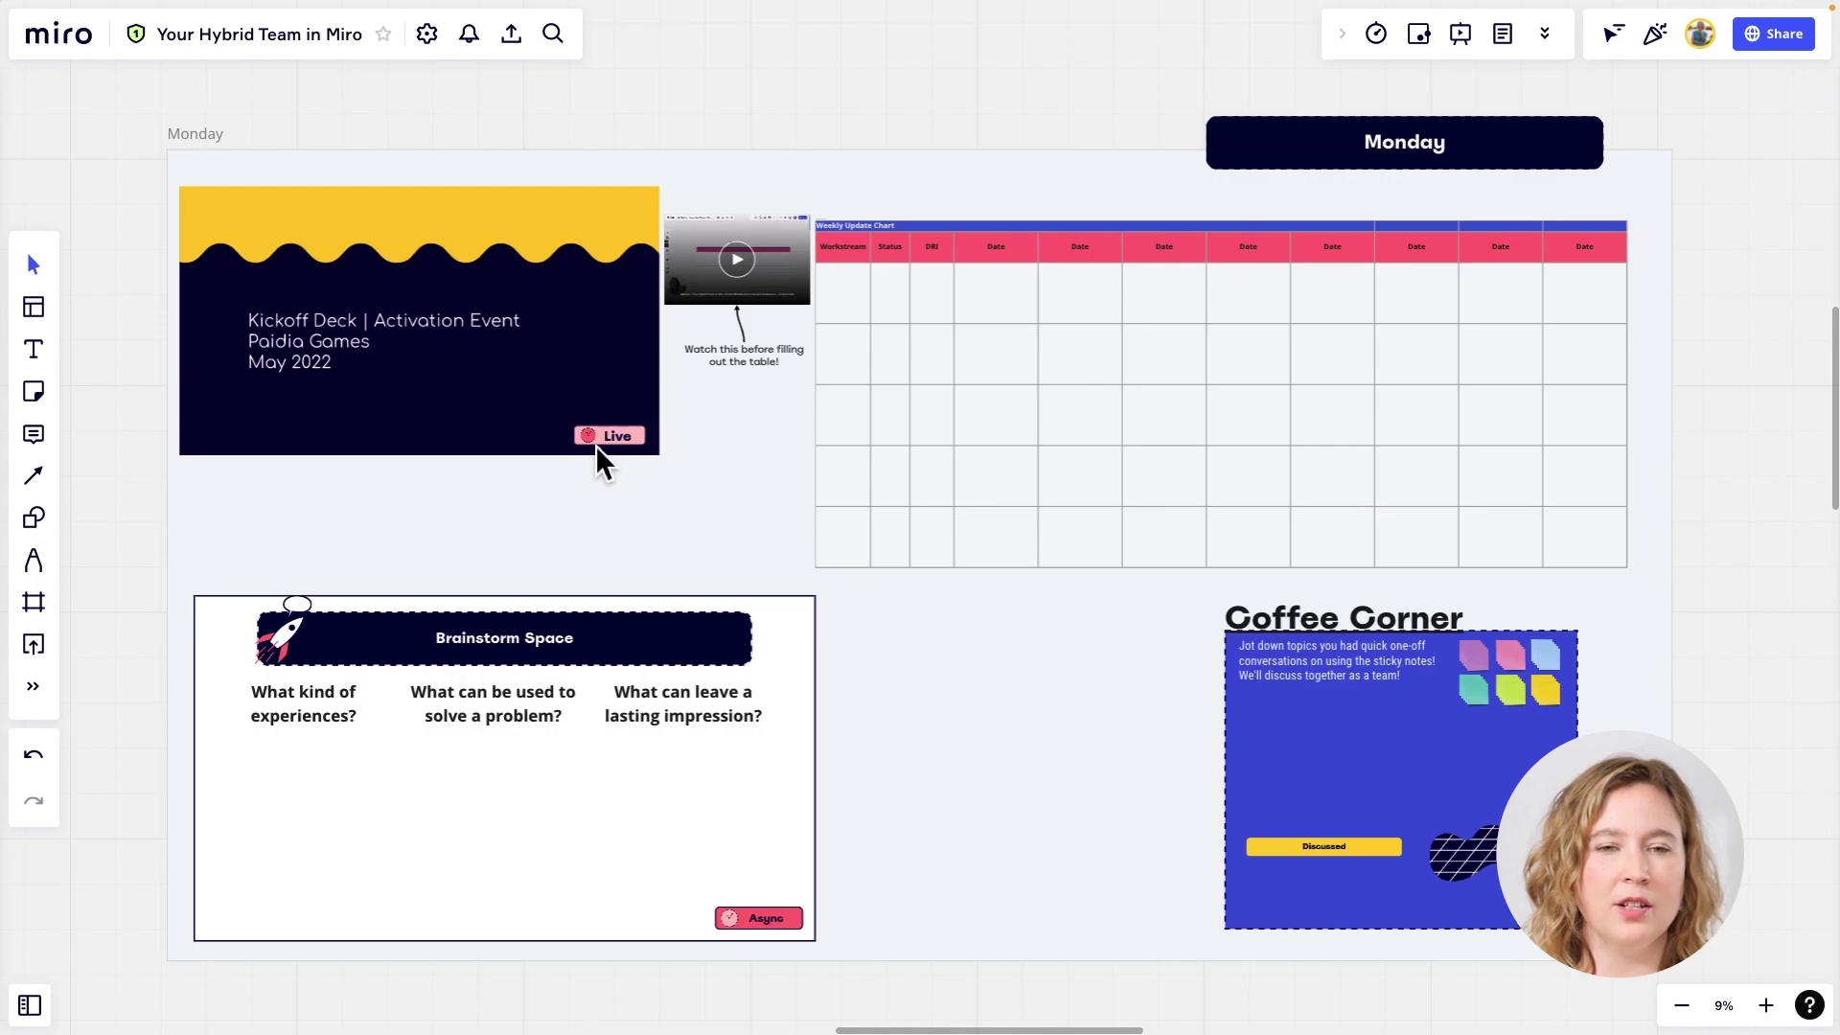
scroll(595, 445, up, 5)
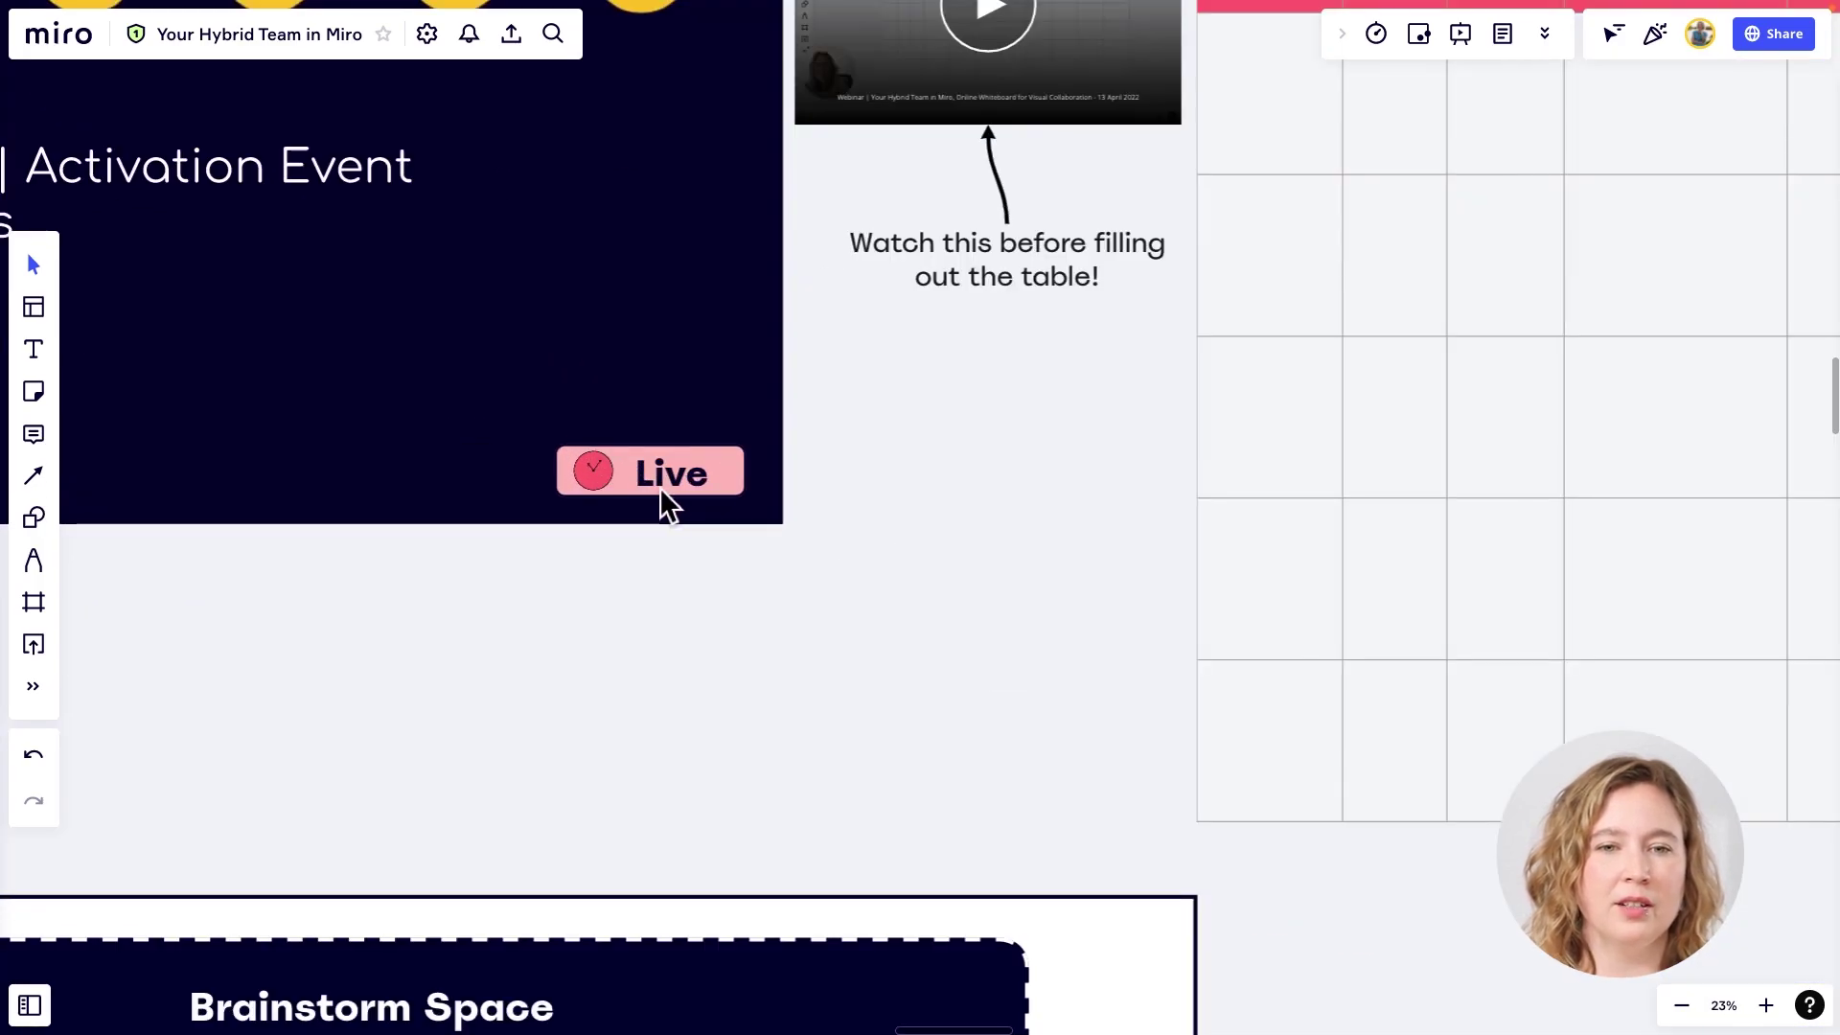
scroll(659, 487, down, 2)
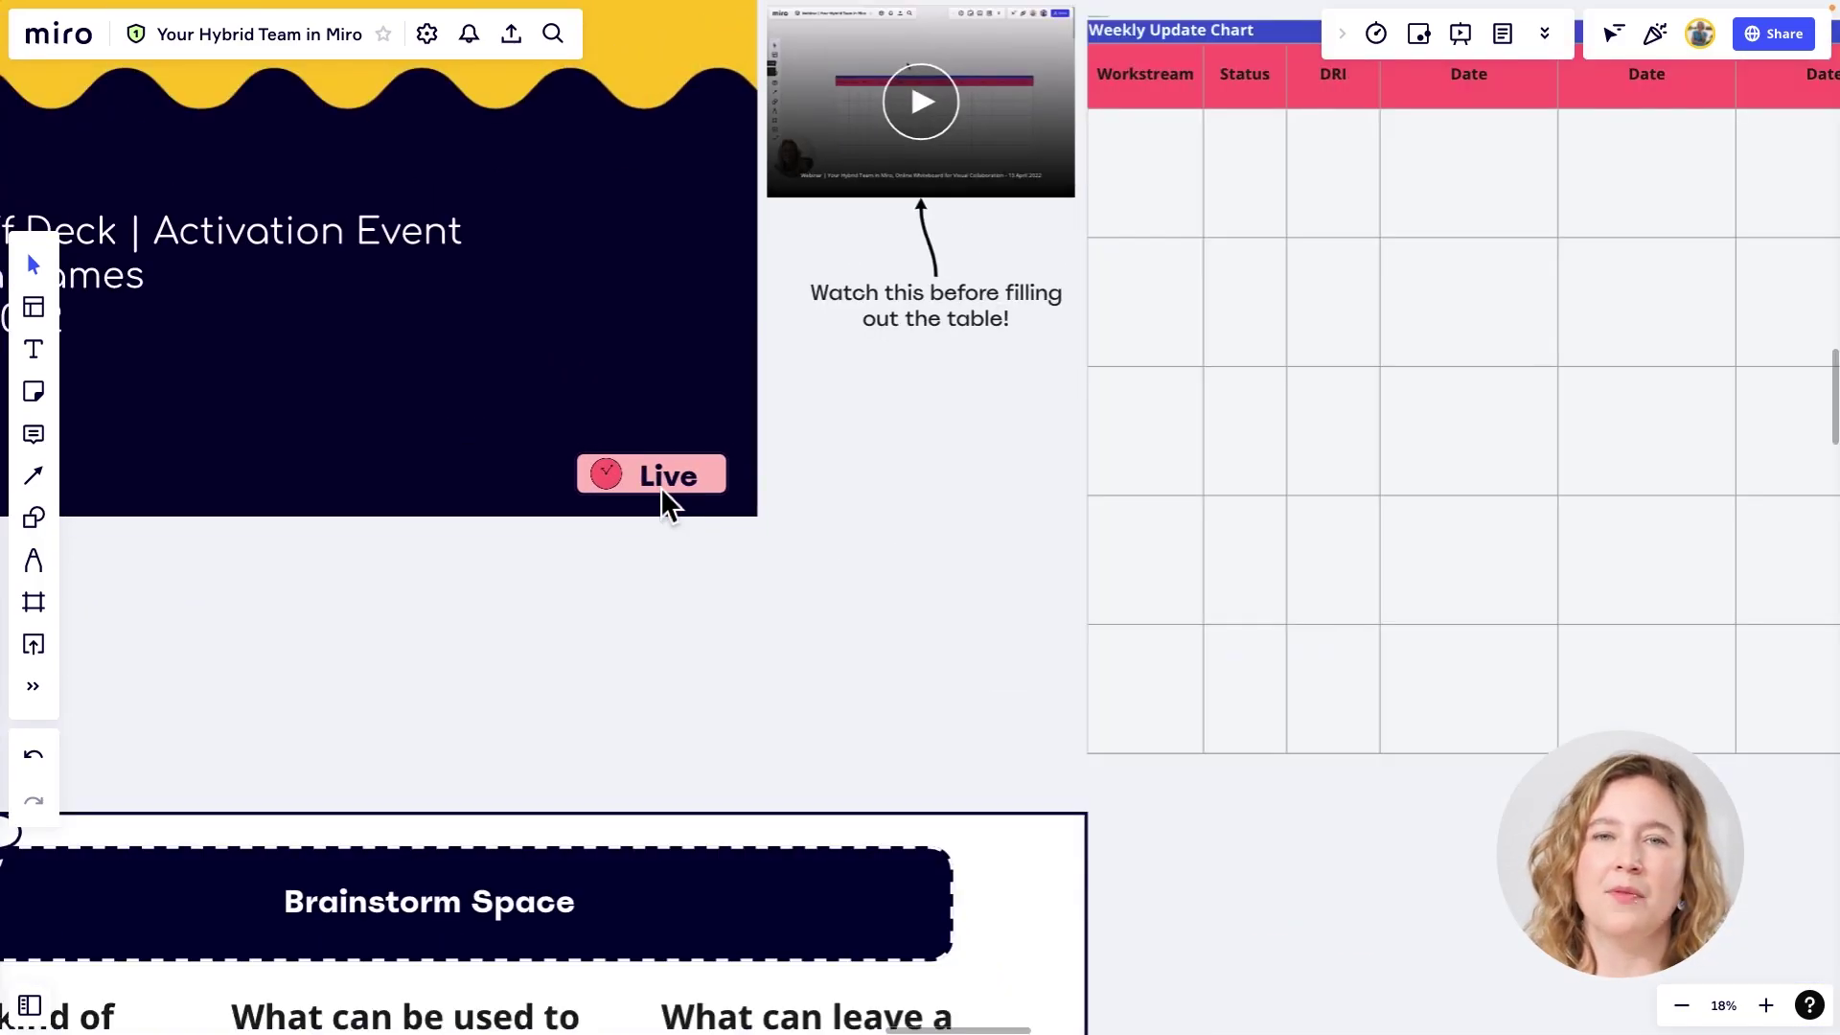
scroll(660, 487, down, 5)
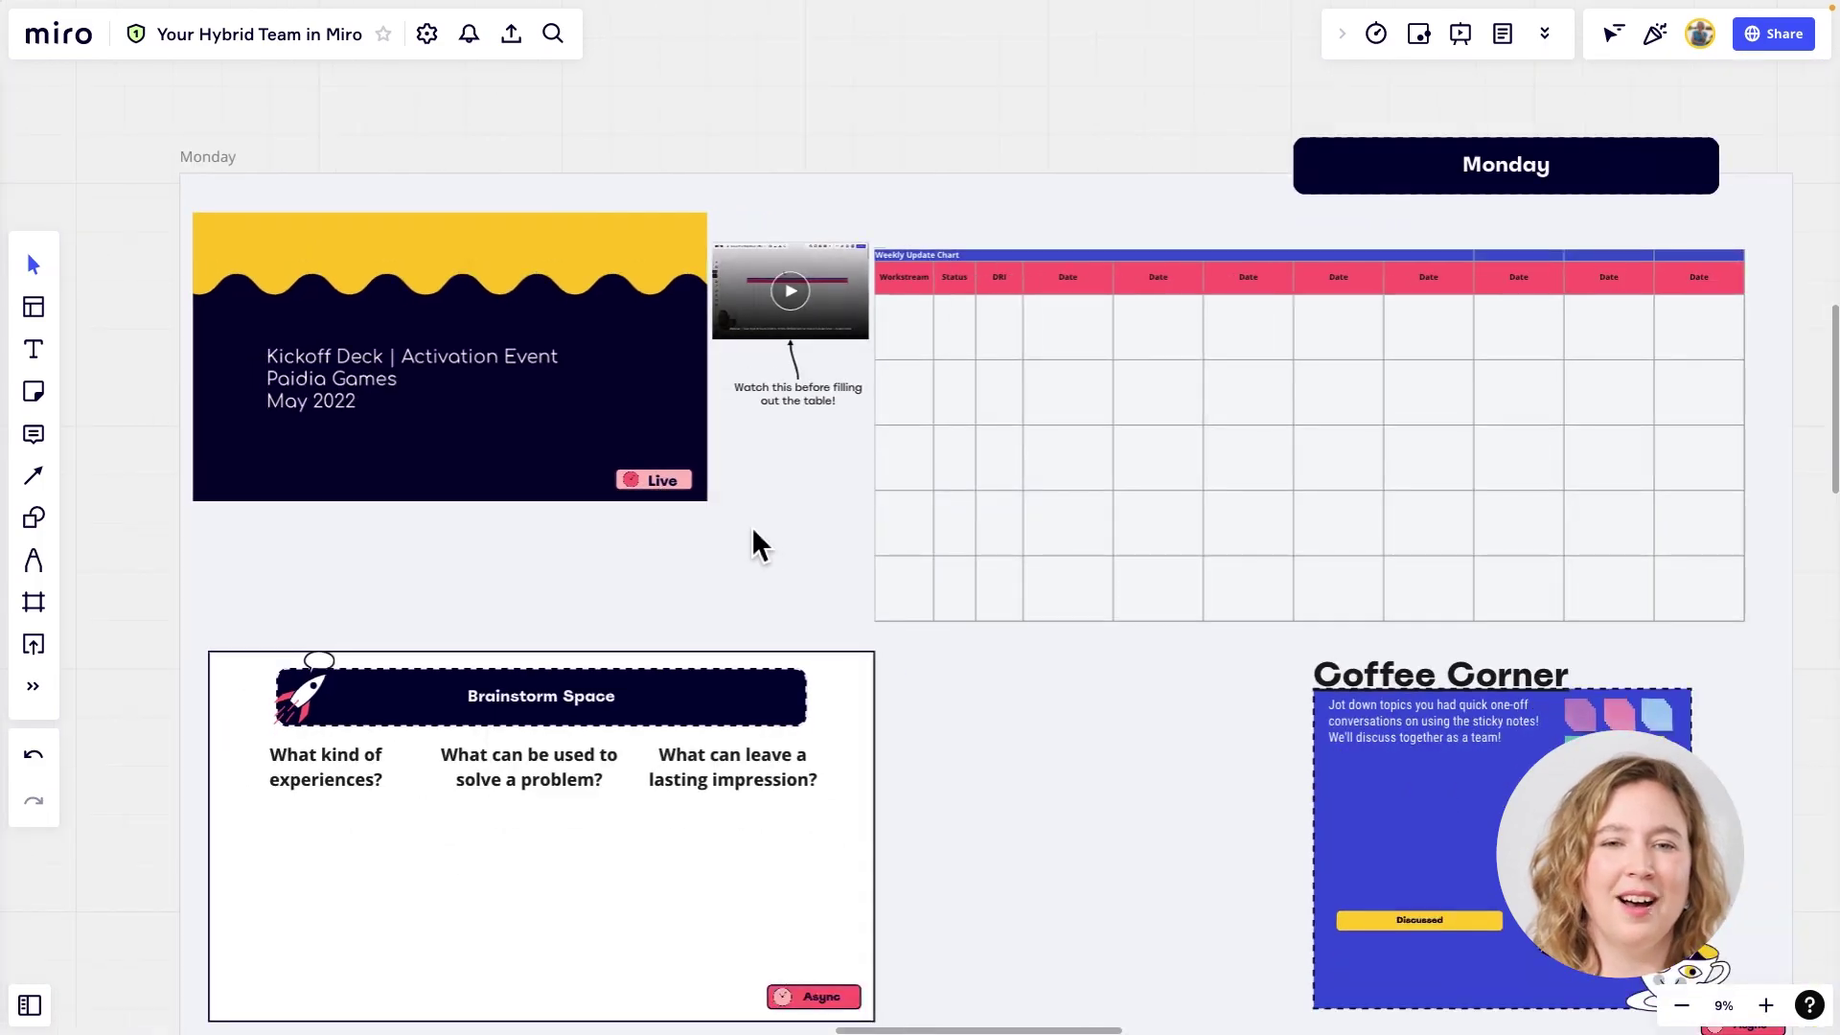
drag(752, 526, 753, 492)
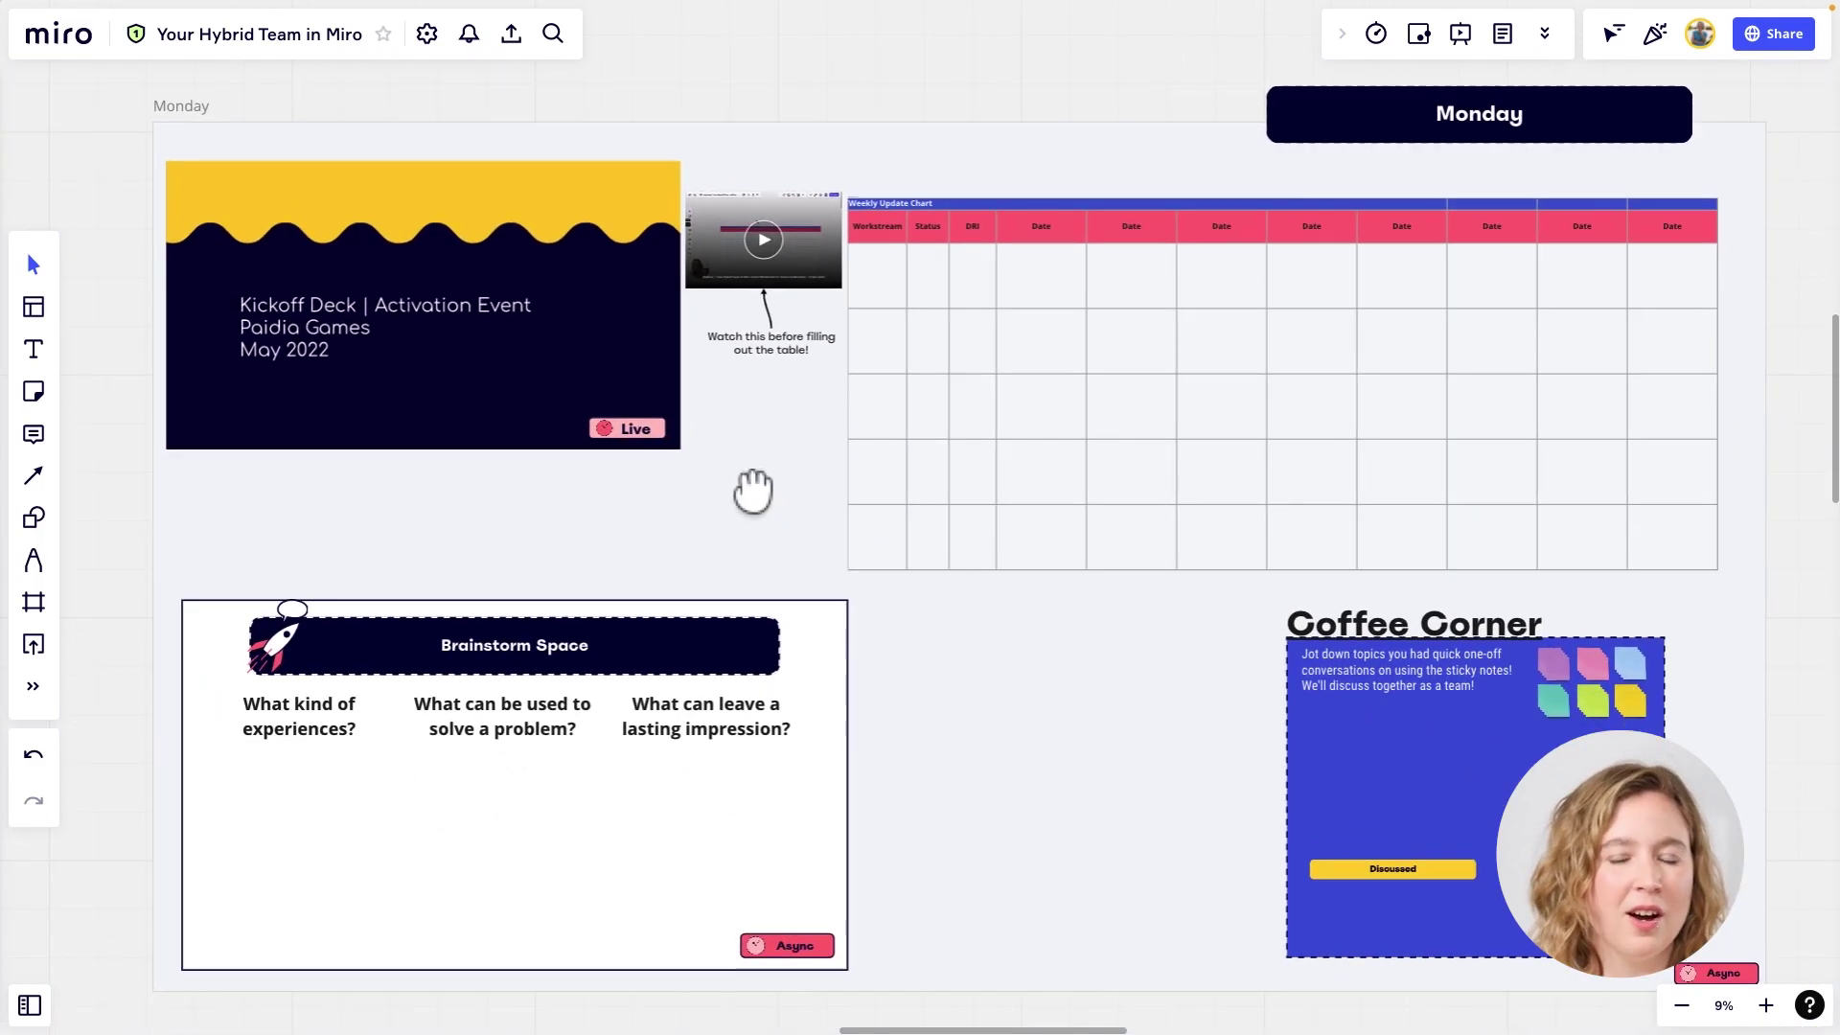
scroll(745, 493, right, 2)
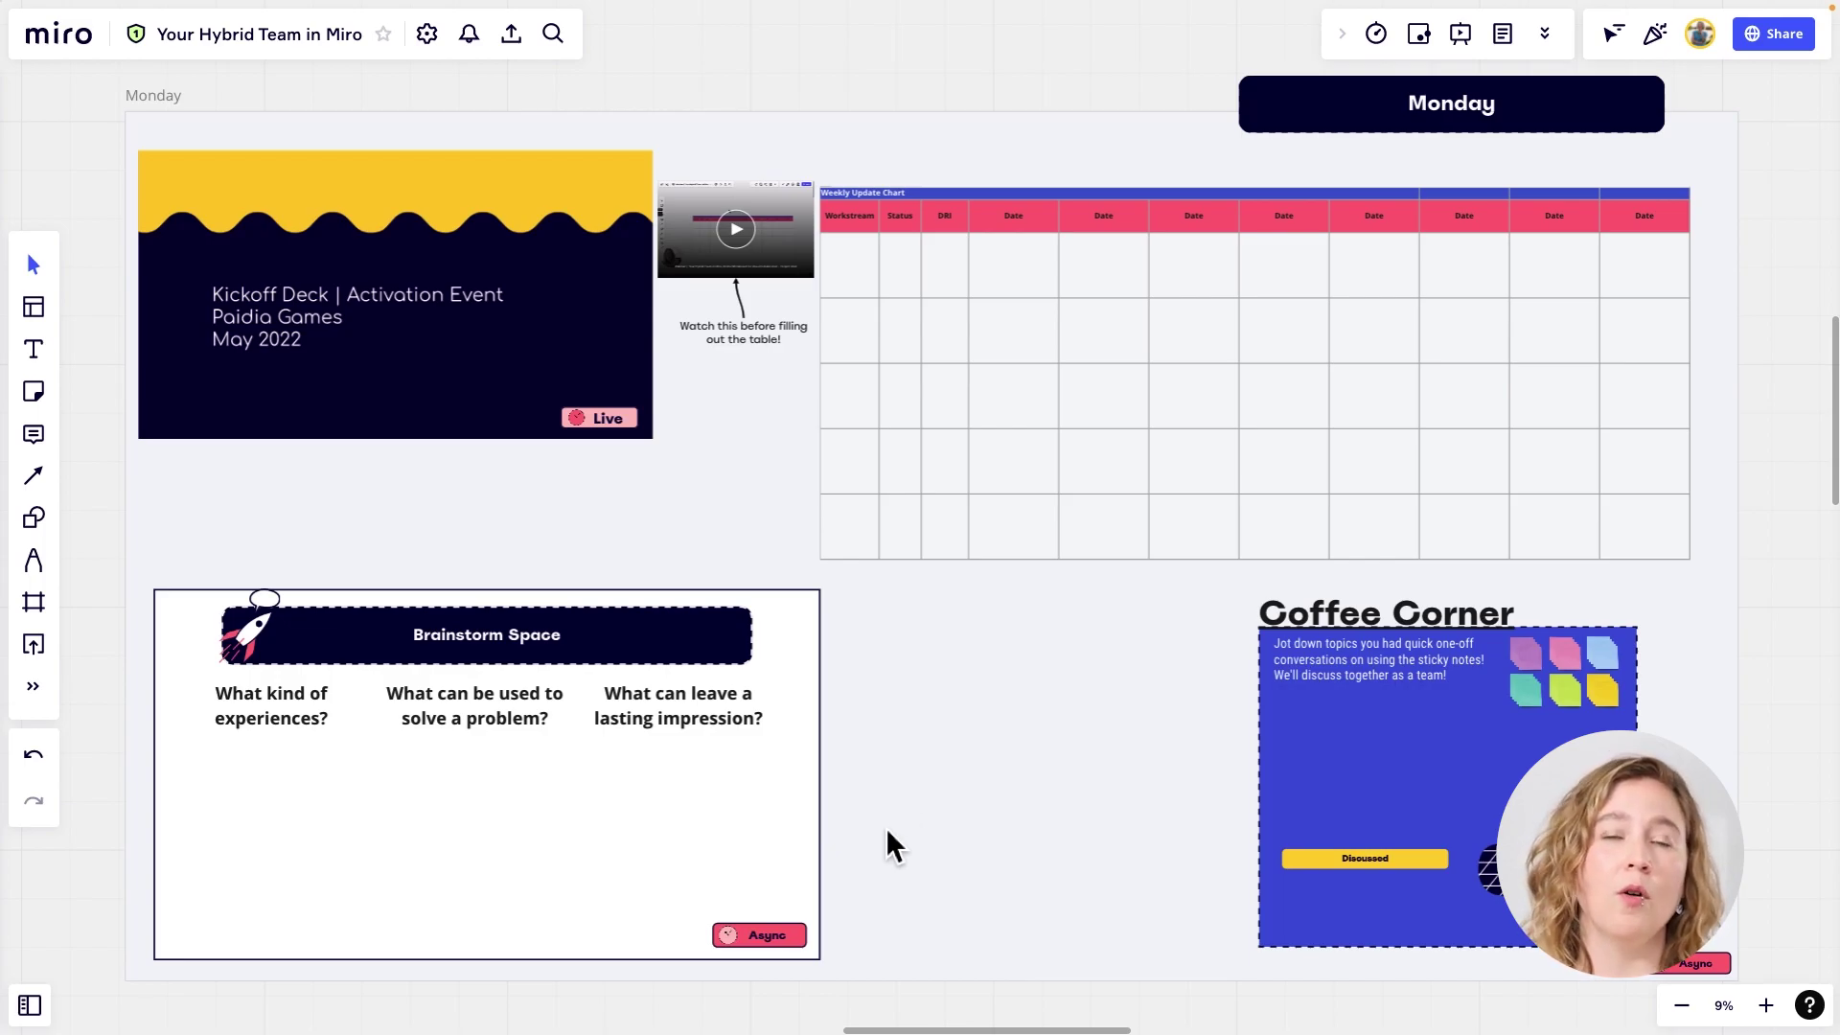
drag(887, 846, 1089, 760)
scroll(591, 739, up, 5)
scroll(589, 728, up, 3)
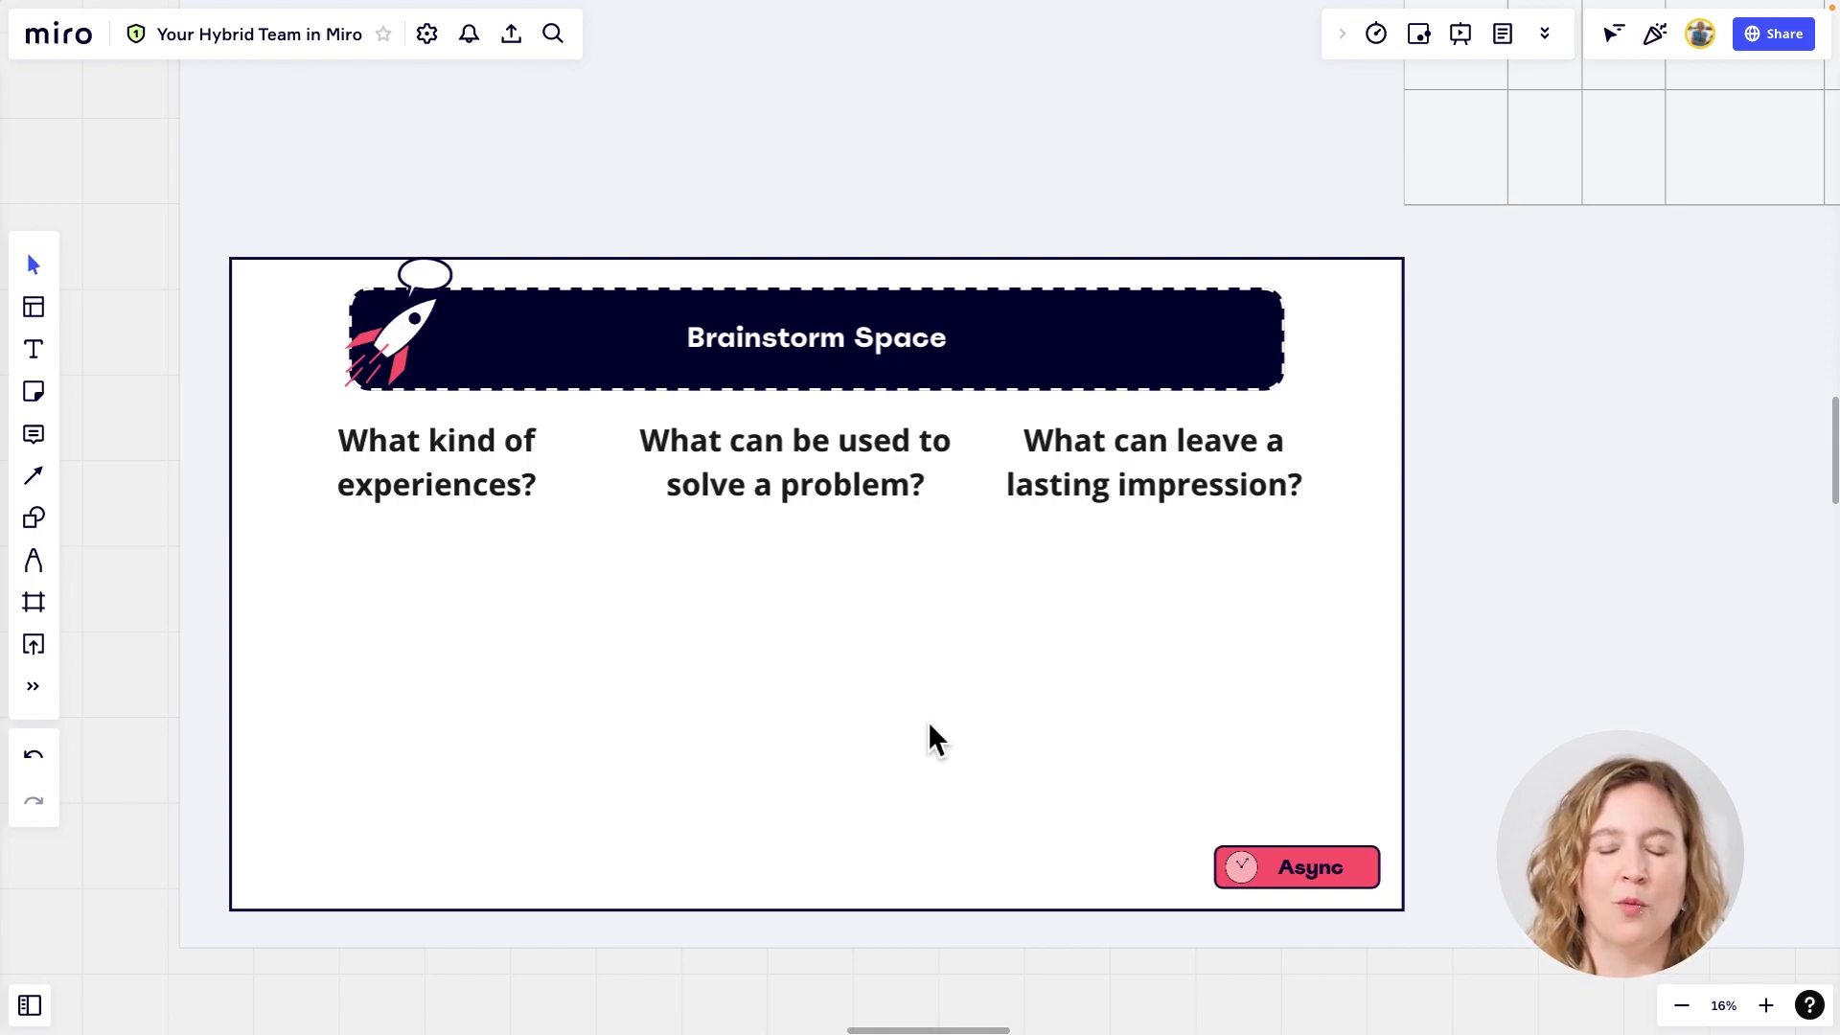
- Play the instruction video beside the Weekly Update Chart in the Monday frame, pause it partway through and close the player
scroll(928, 721, down, 2)
drag(1185, 364, 722, 872)
scroll(729, 475, up, 5)
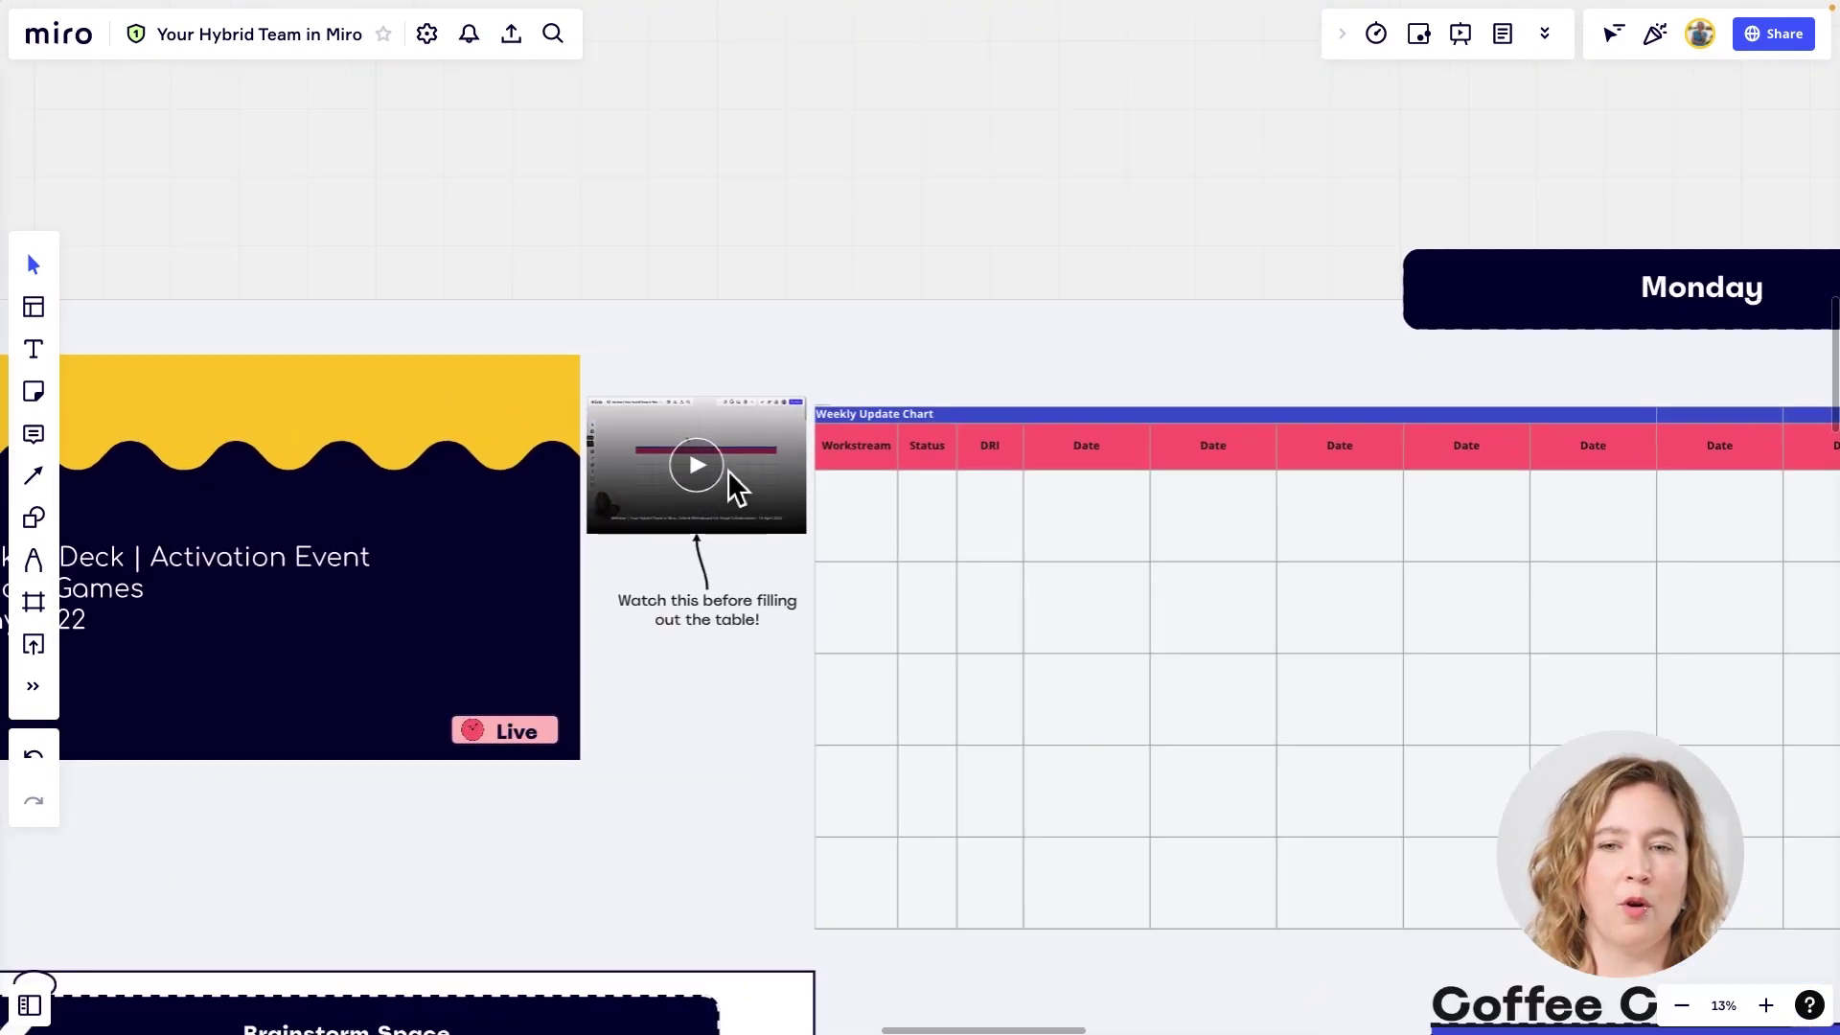
scroll(699, 492, up, 2)
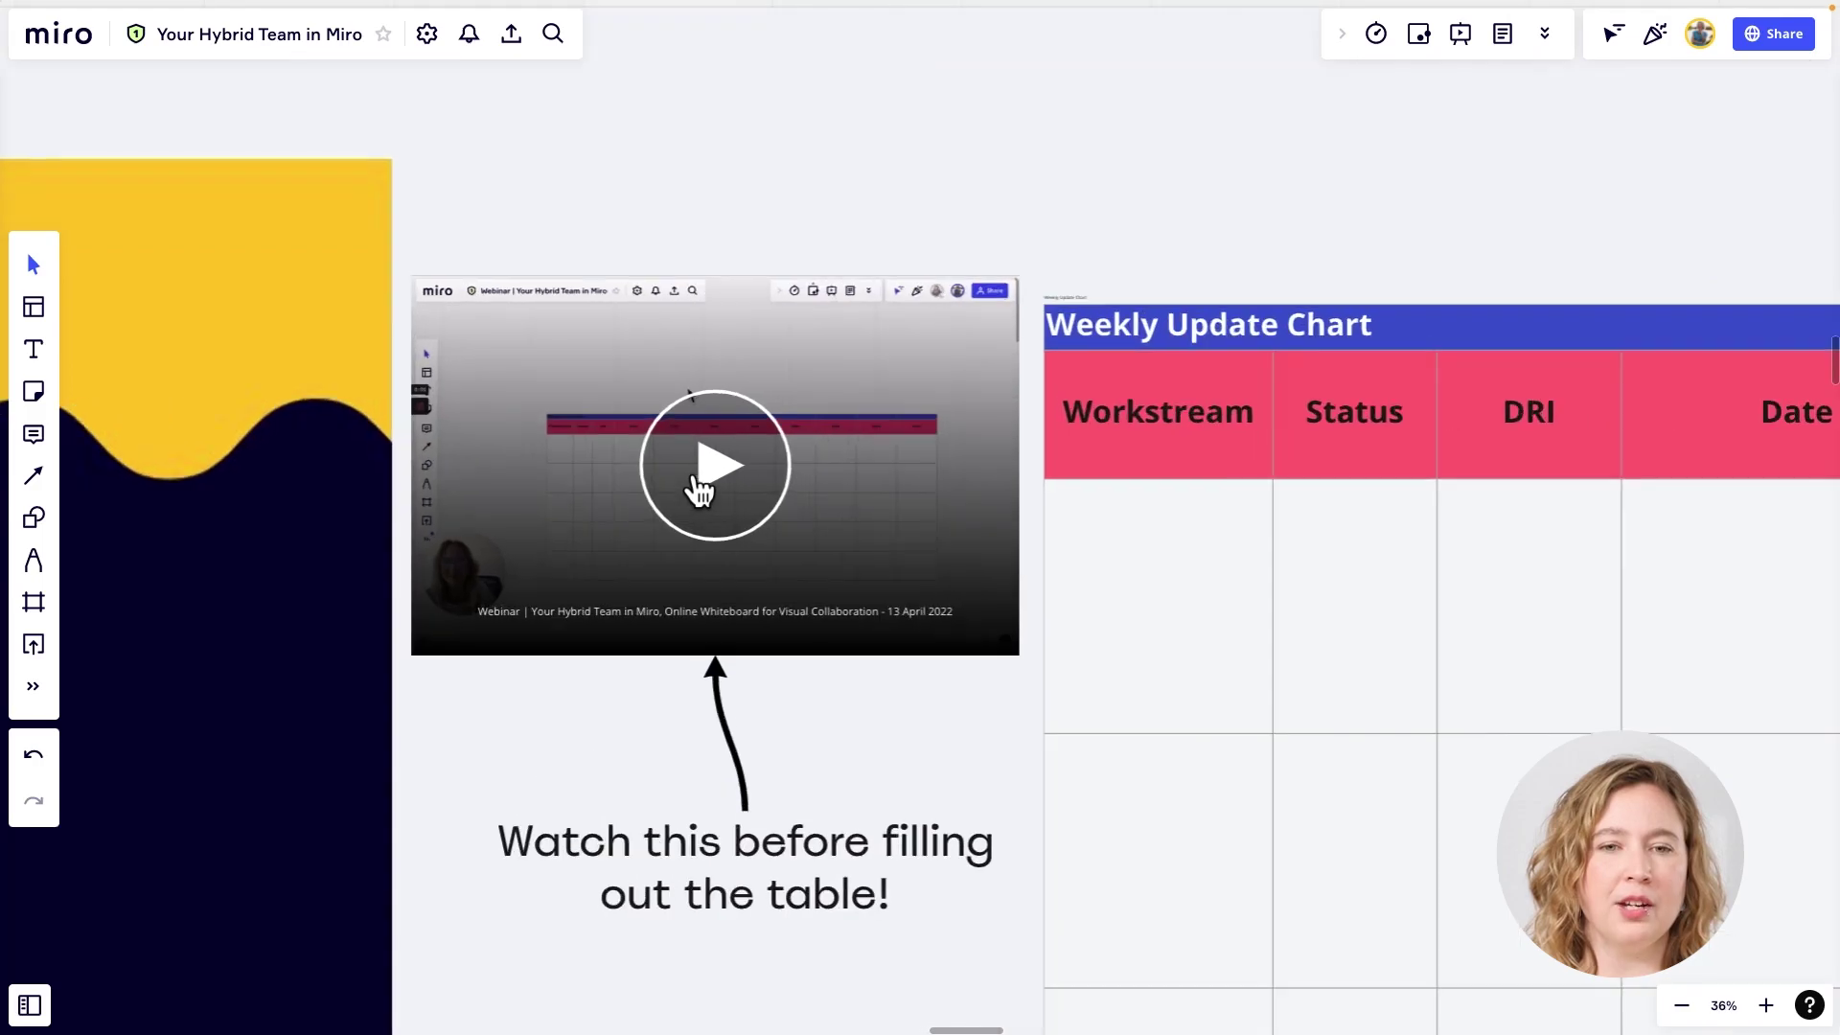
scroll(918, 756, up, 1)
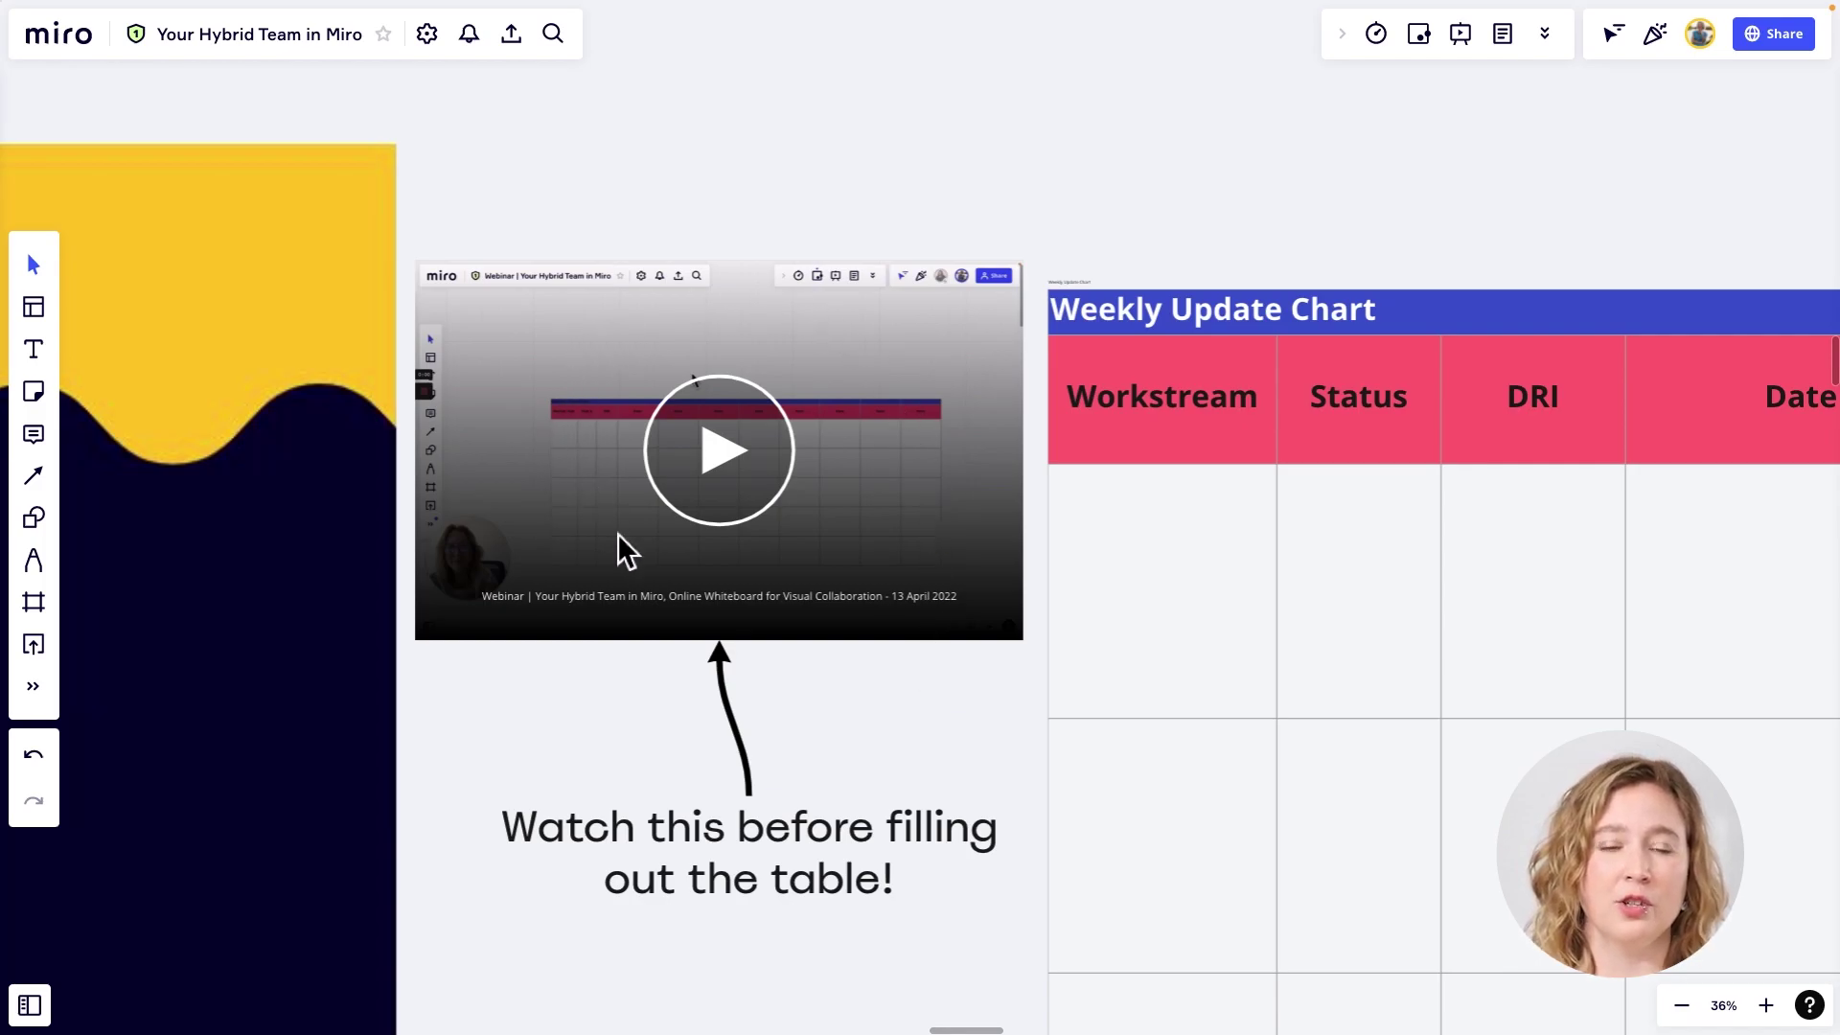
click(757, 481)
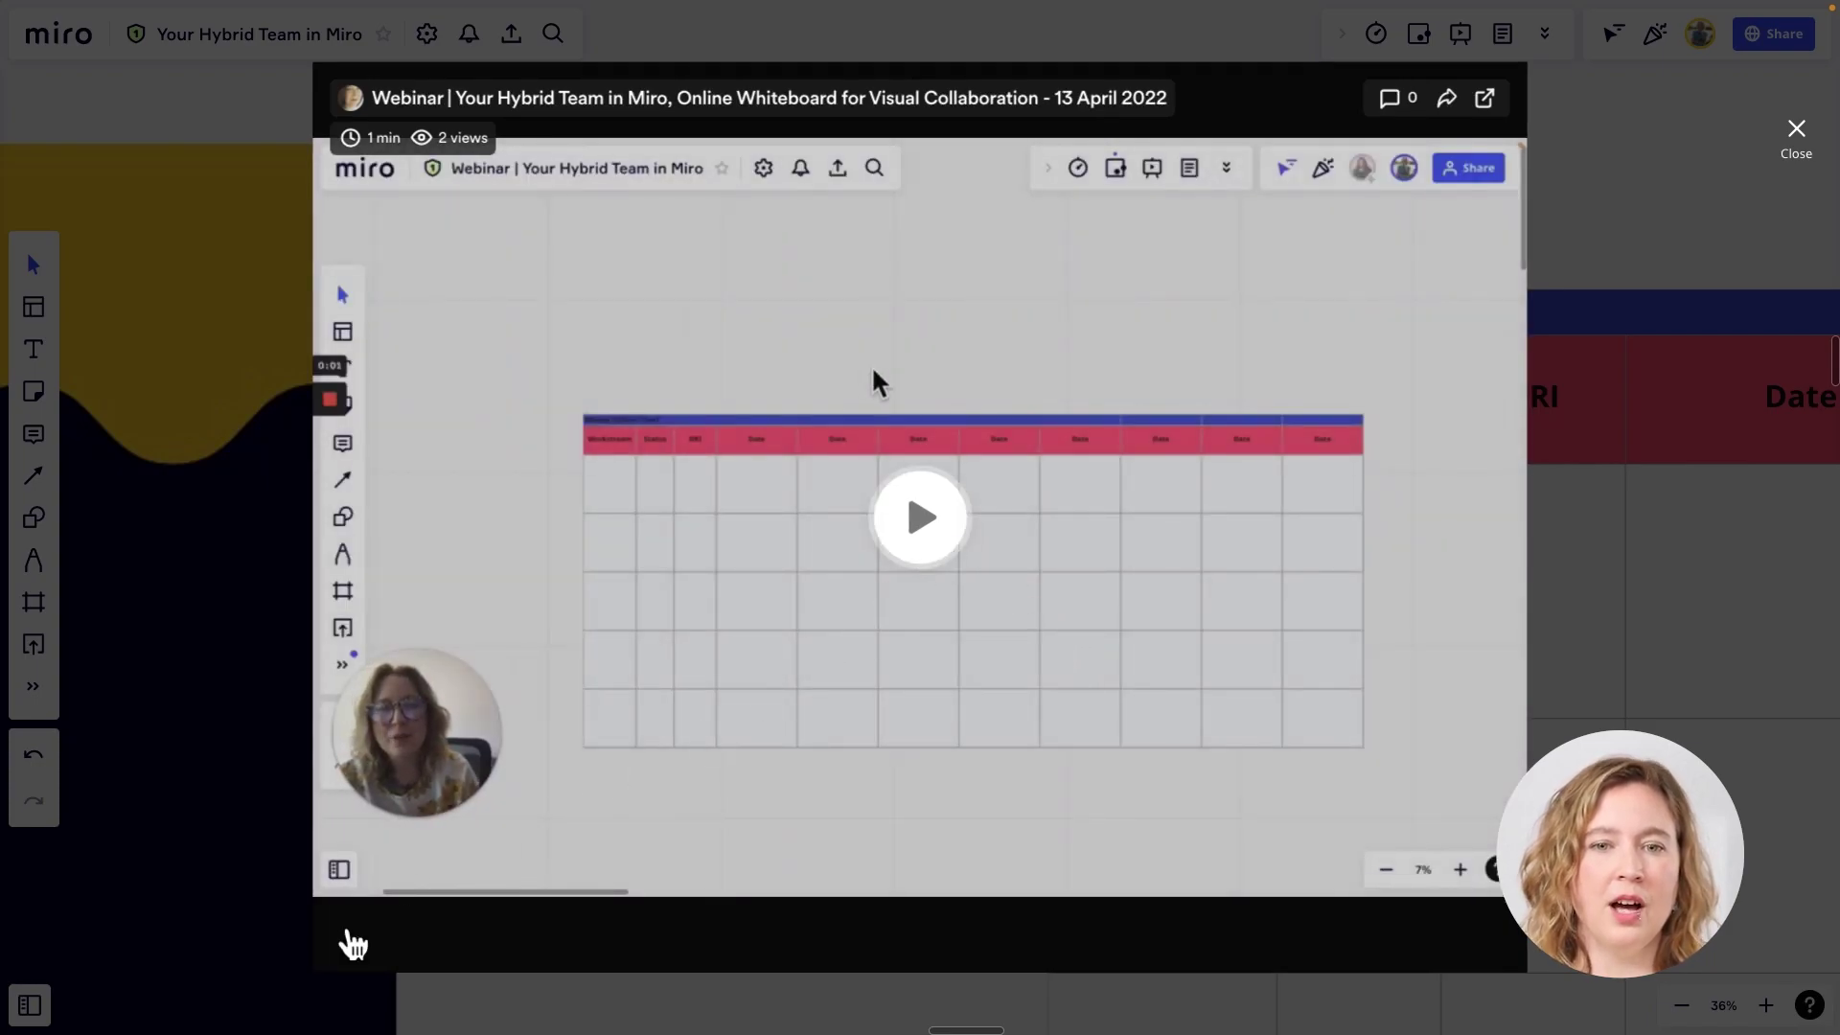
click(347, 944)
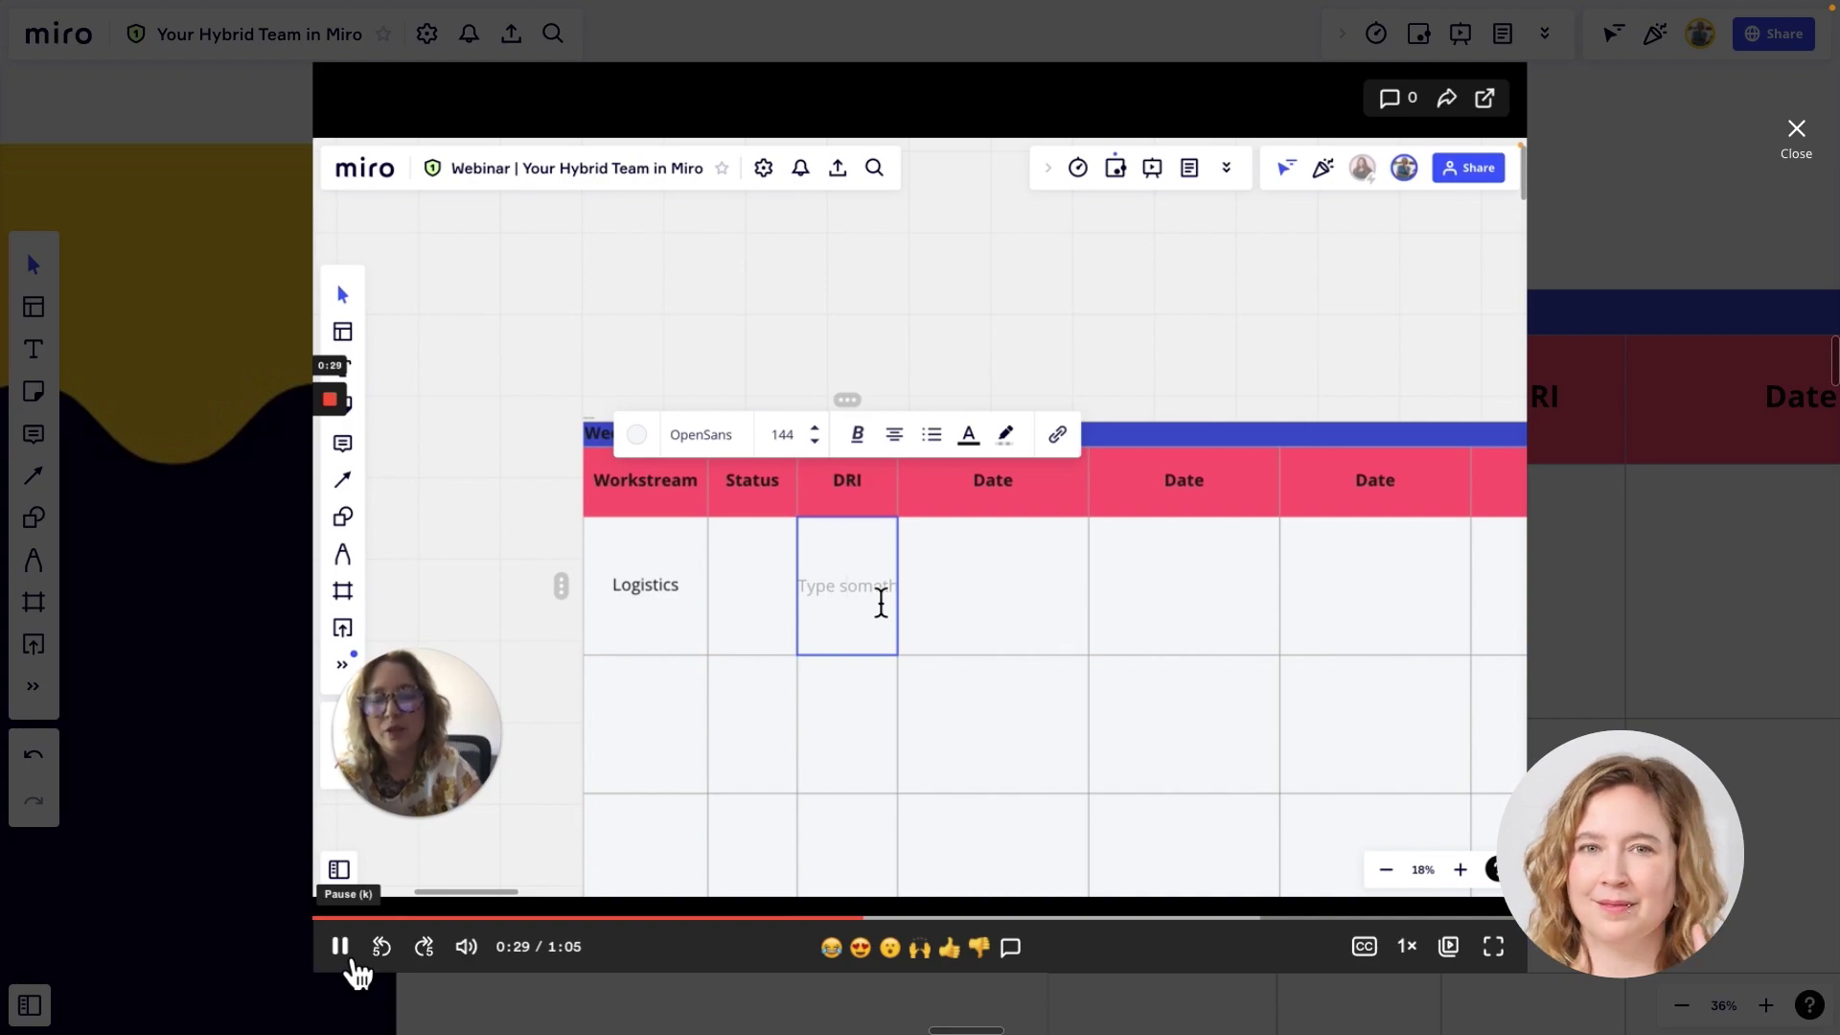
click(347, 951)
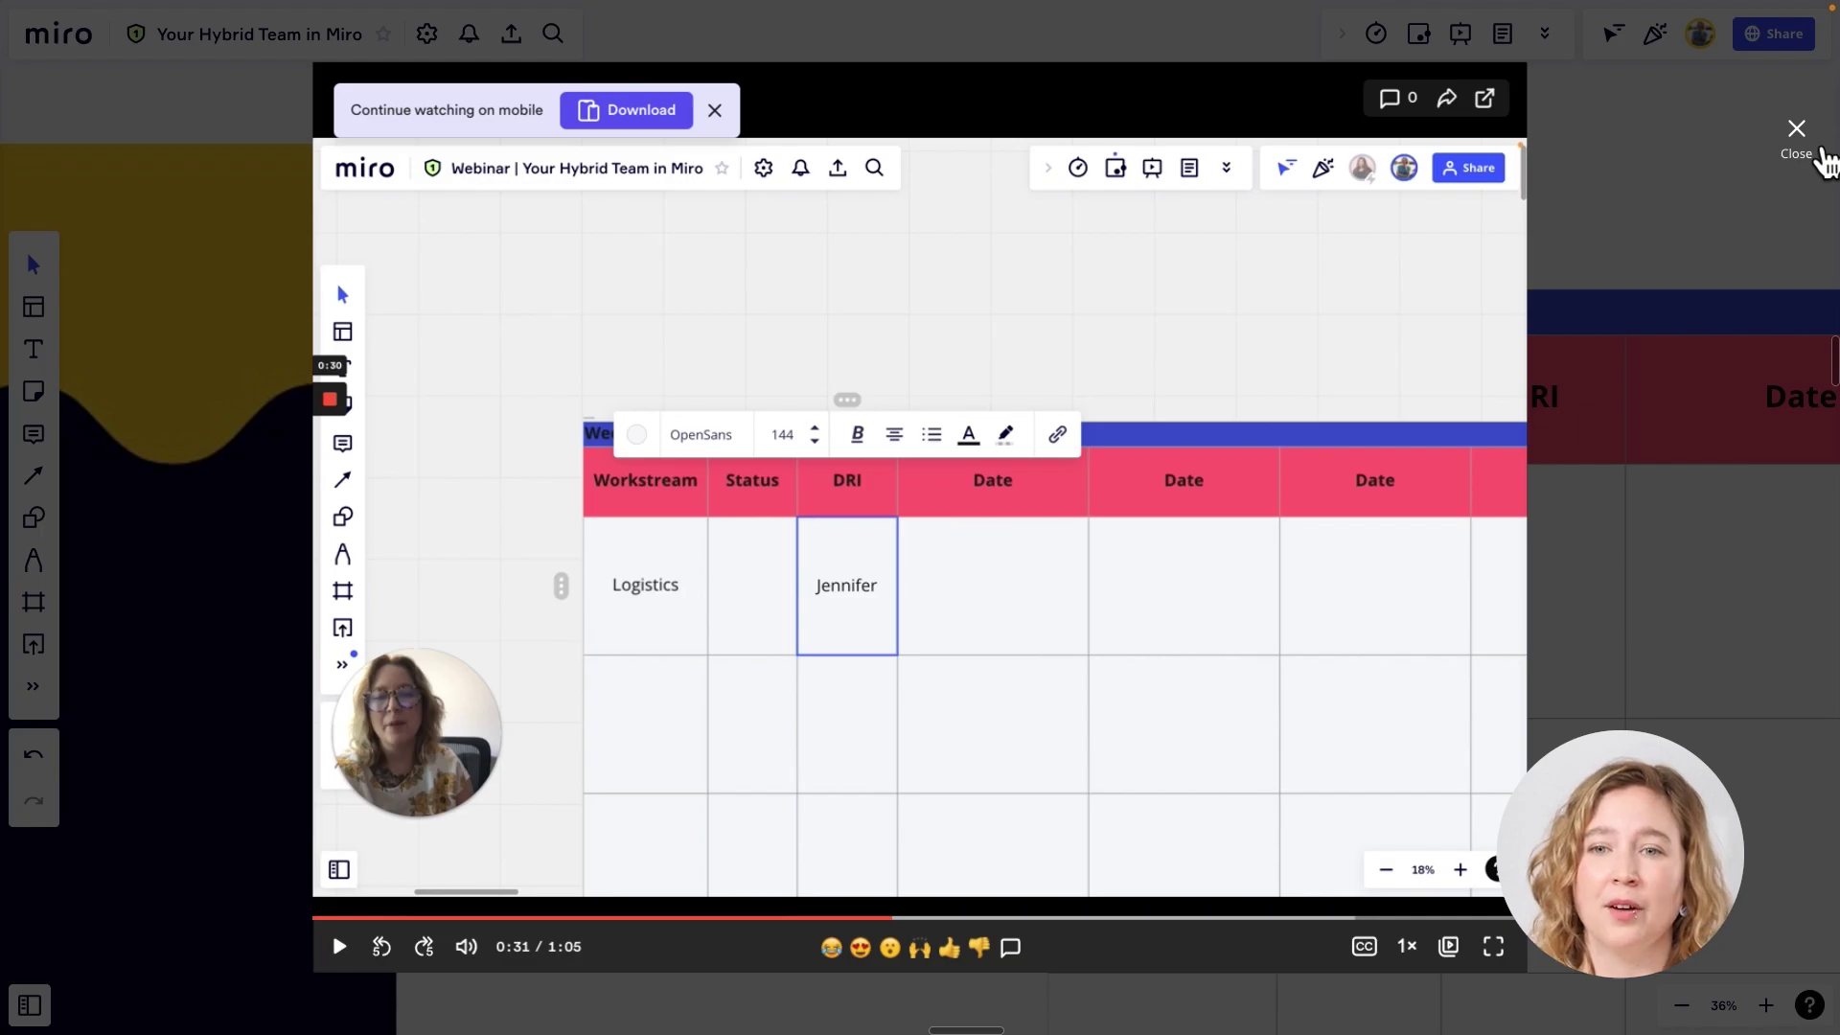
click(1820, 165)
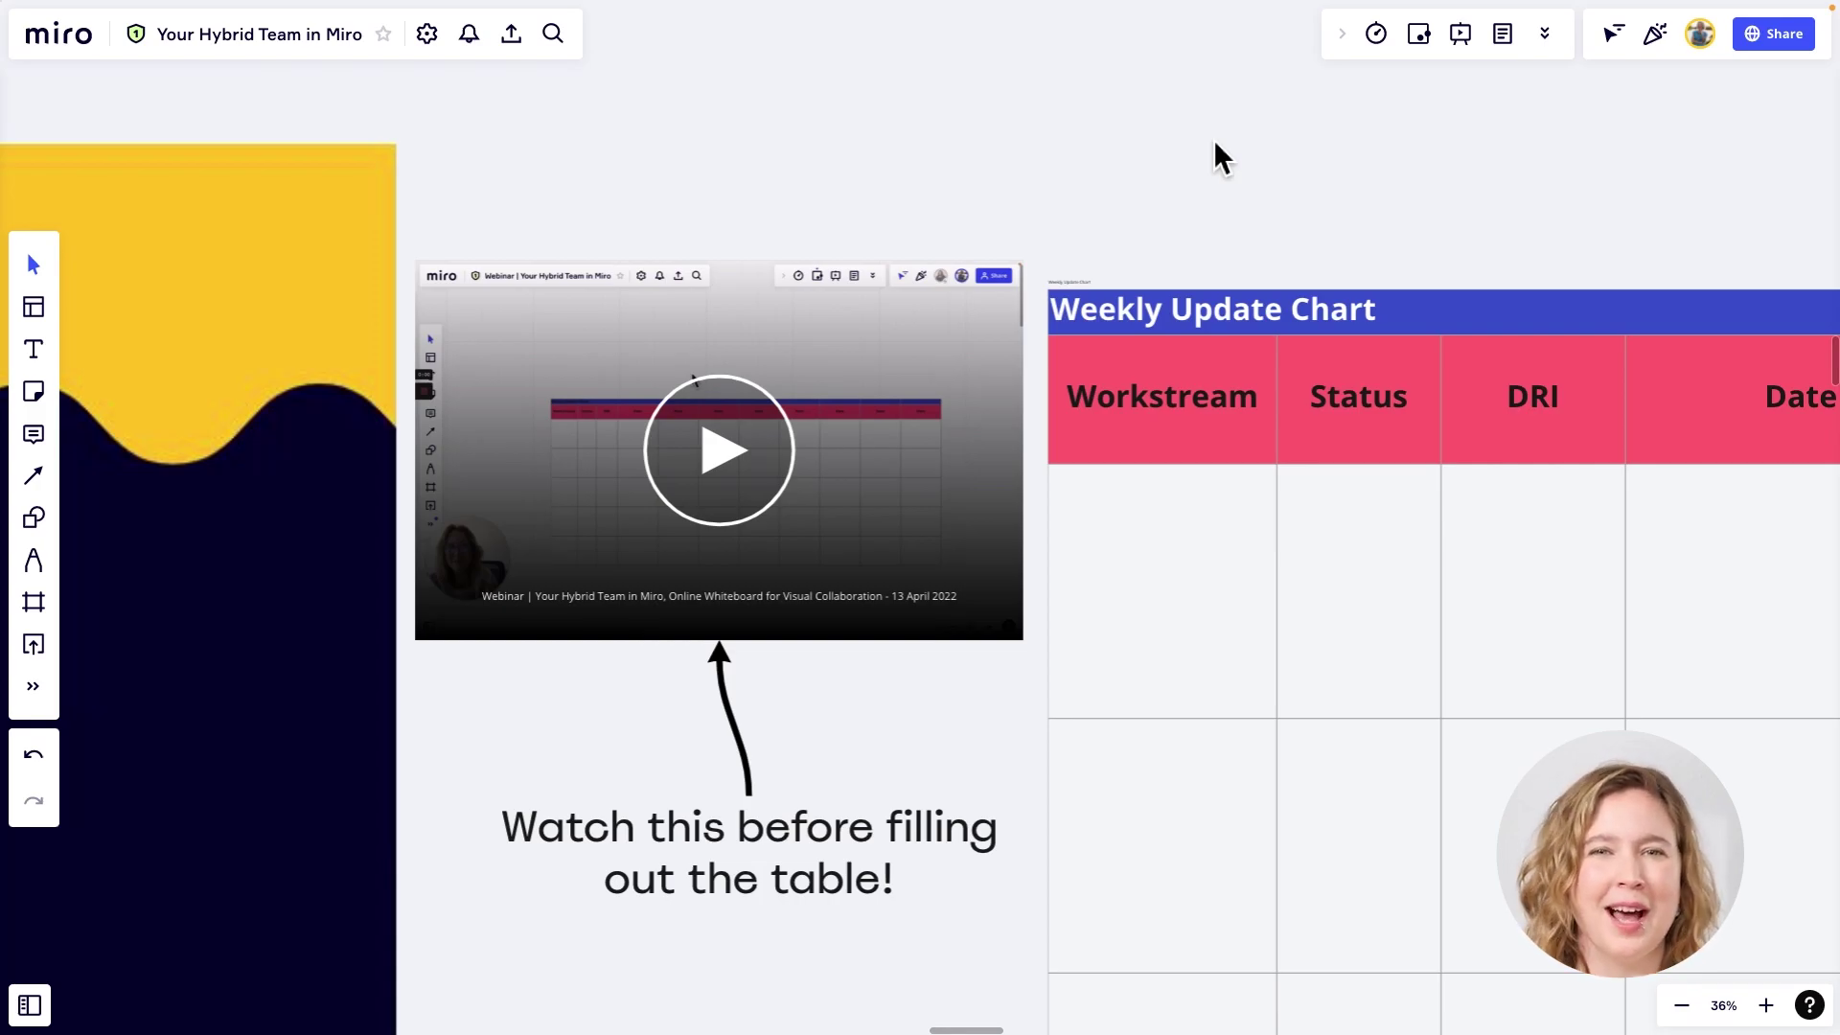
- Present the board from the Monday frame, advance to the Tuesday frame, and exit the presentation to look at its Brainstorm Space
scroll(1227, 215, down, 5)
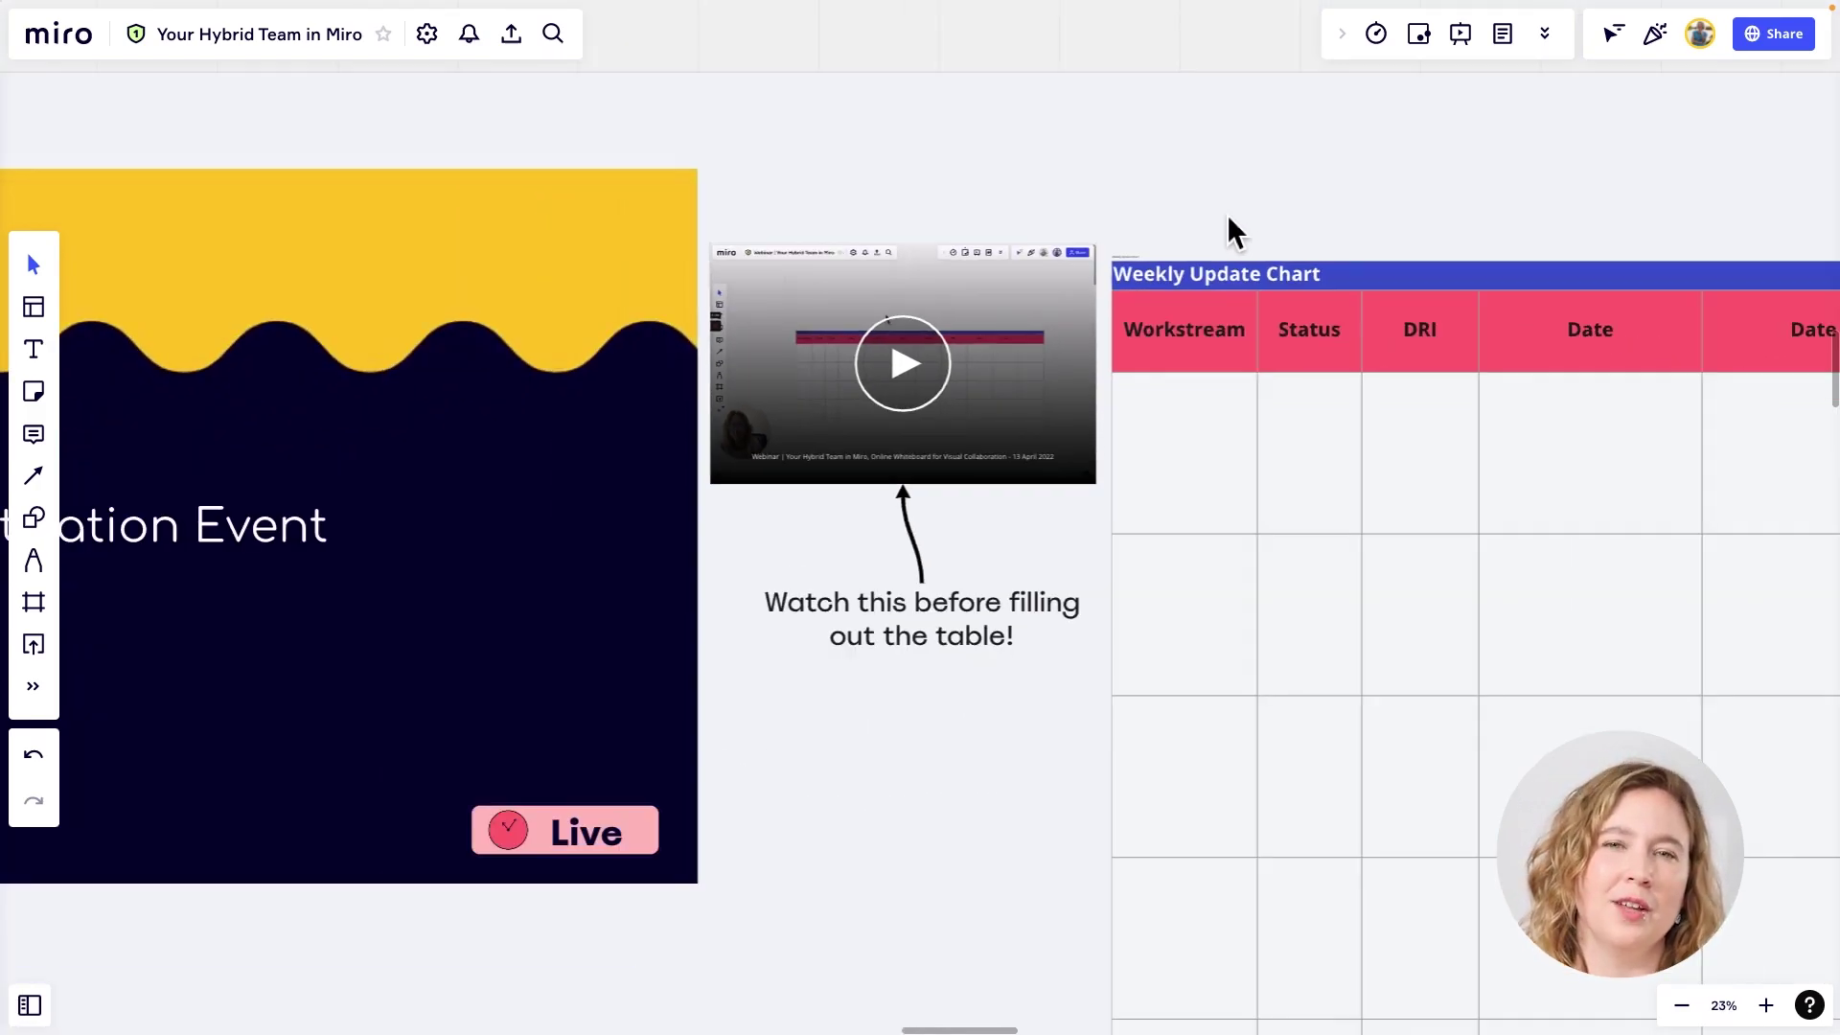
scroll(1227, 215, down, 5)
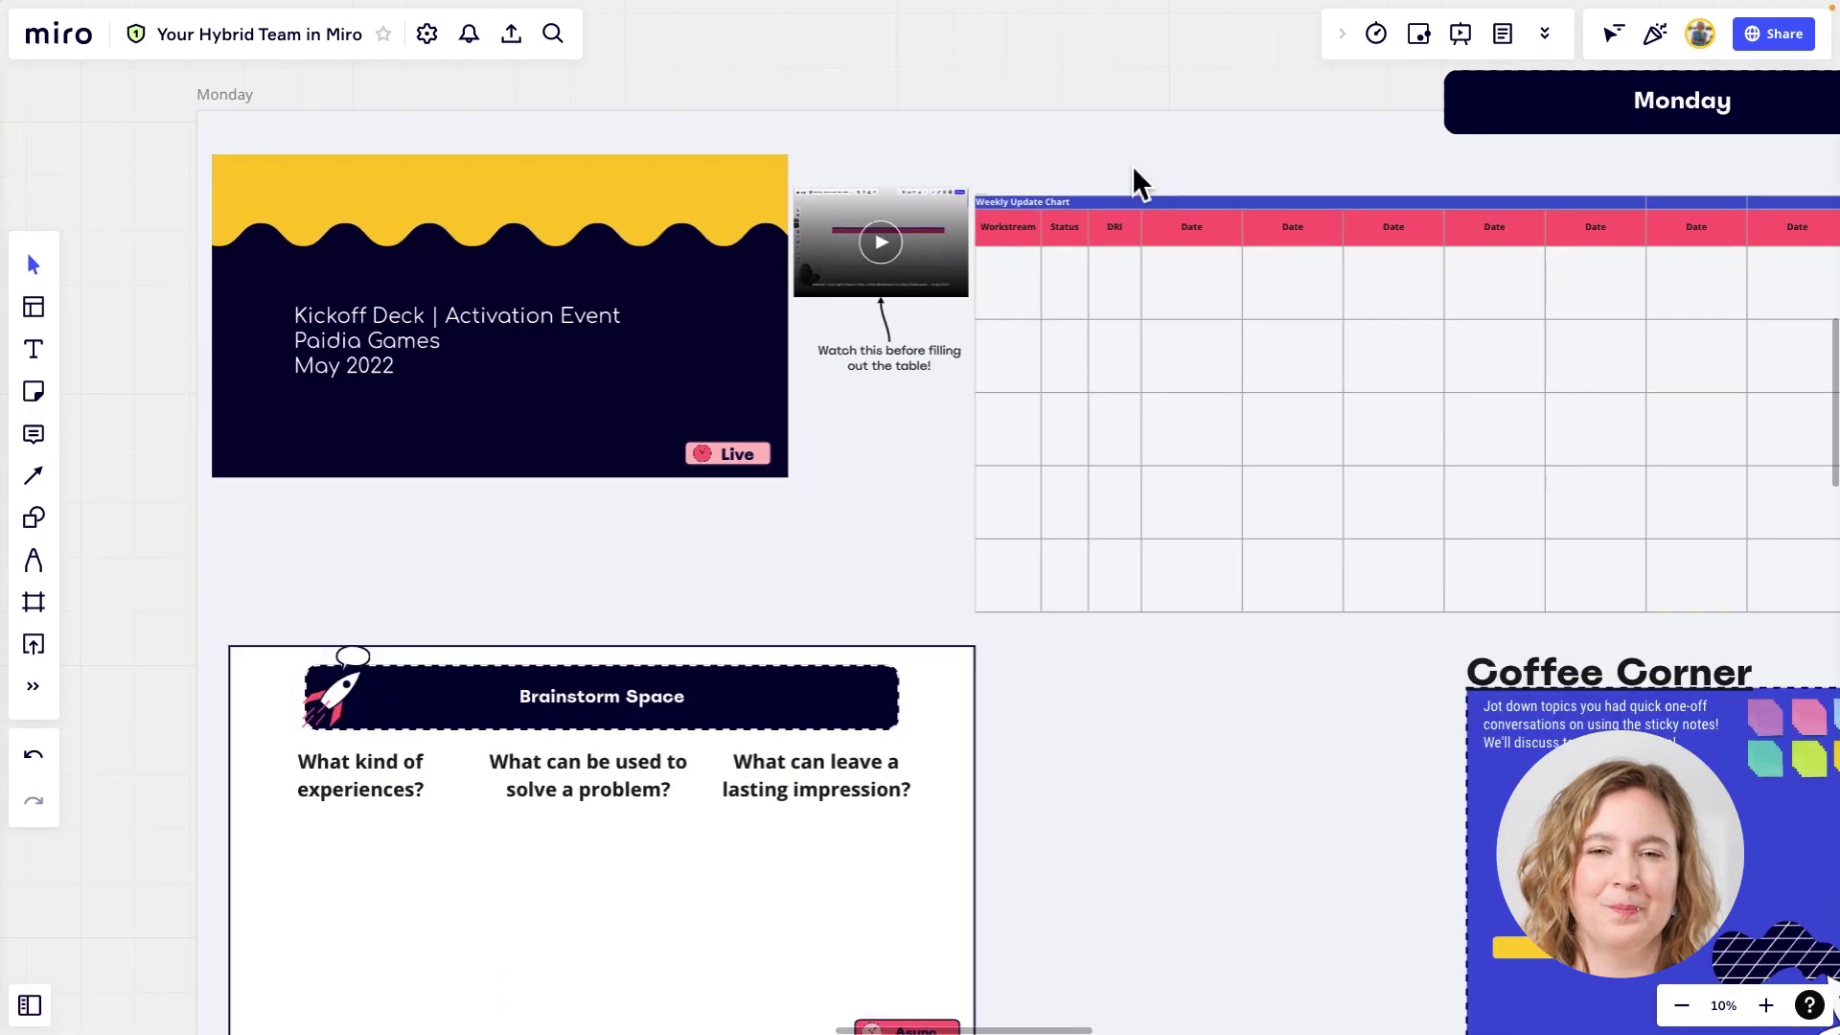
drag(1330, 182, 1138, 111)
scroll(1261, 185, down, 3)
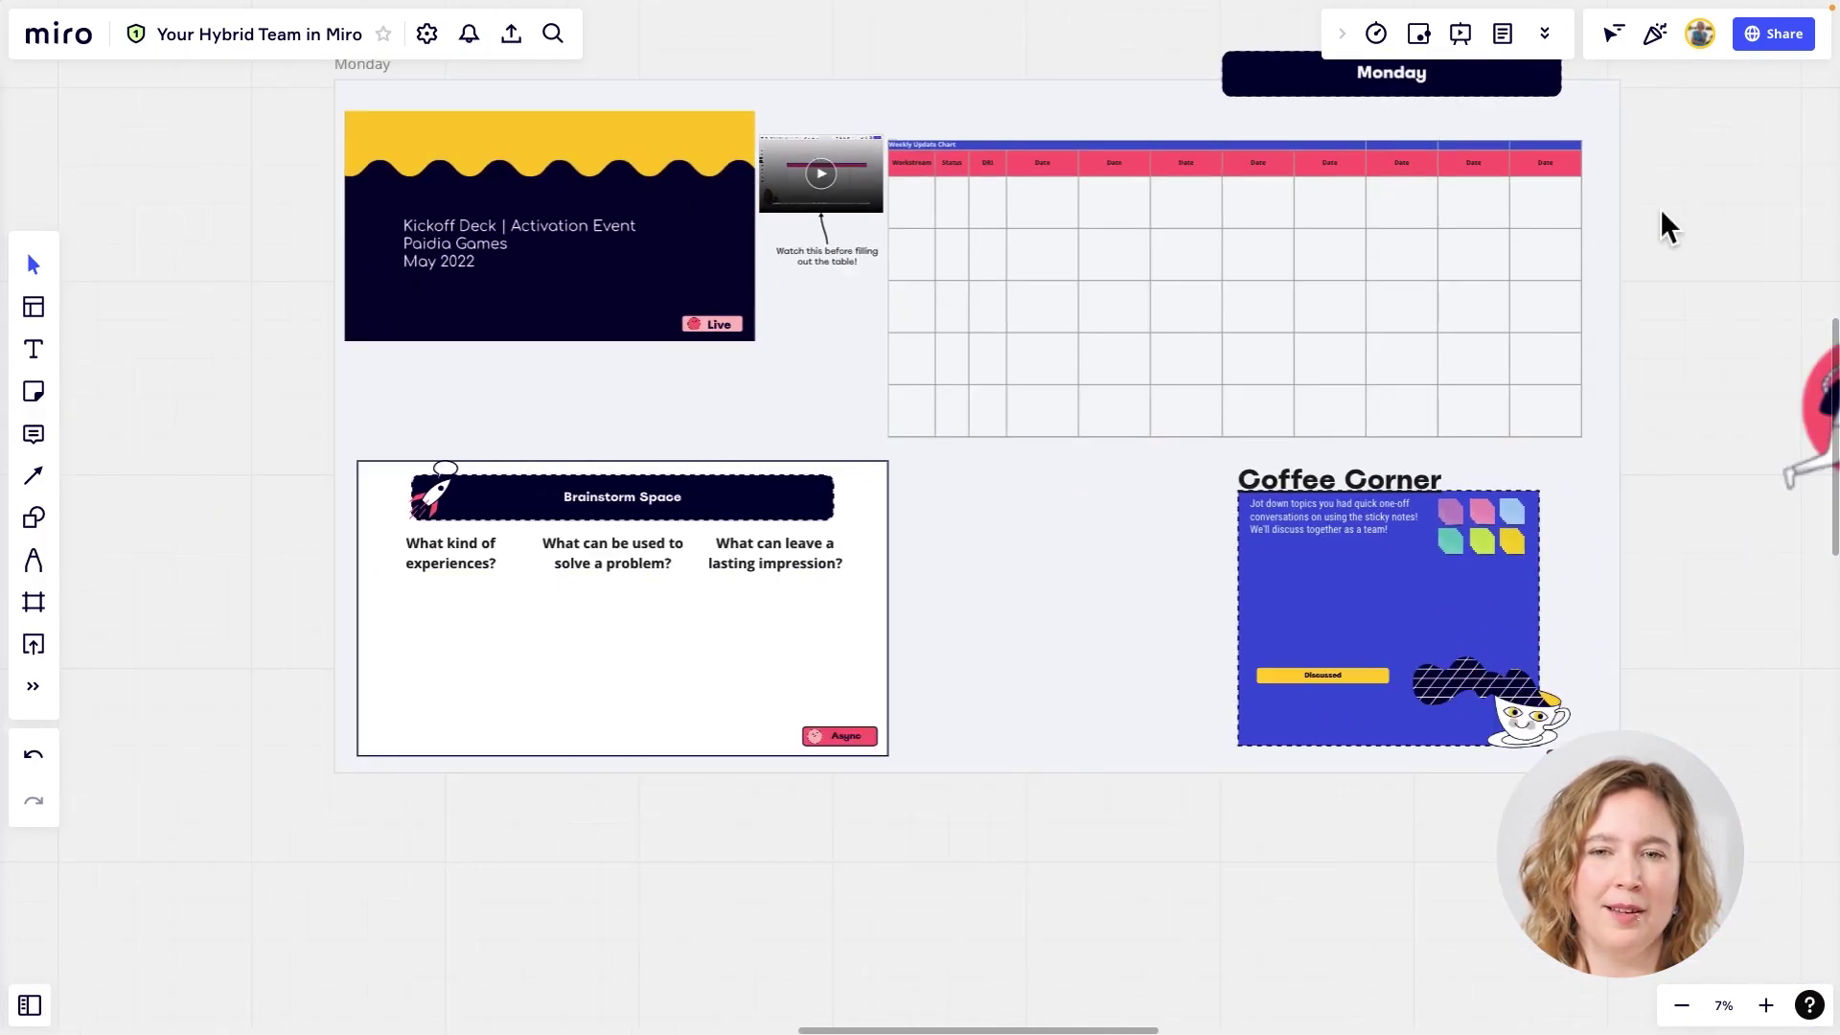
scroll(1640, 301, up, 1)
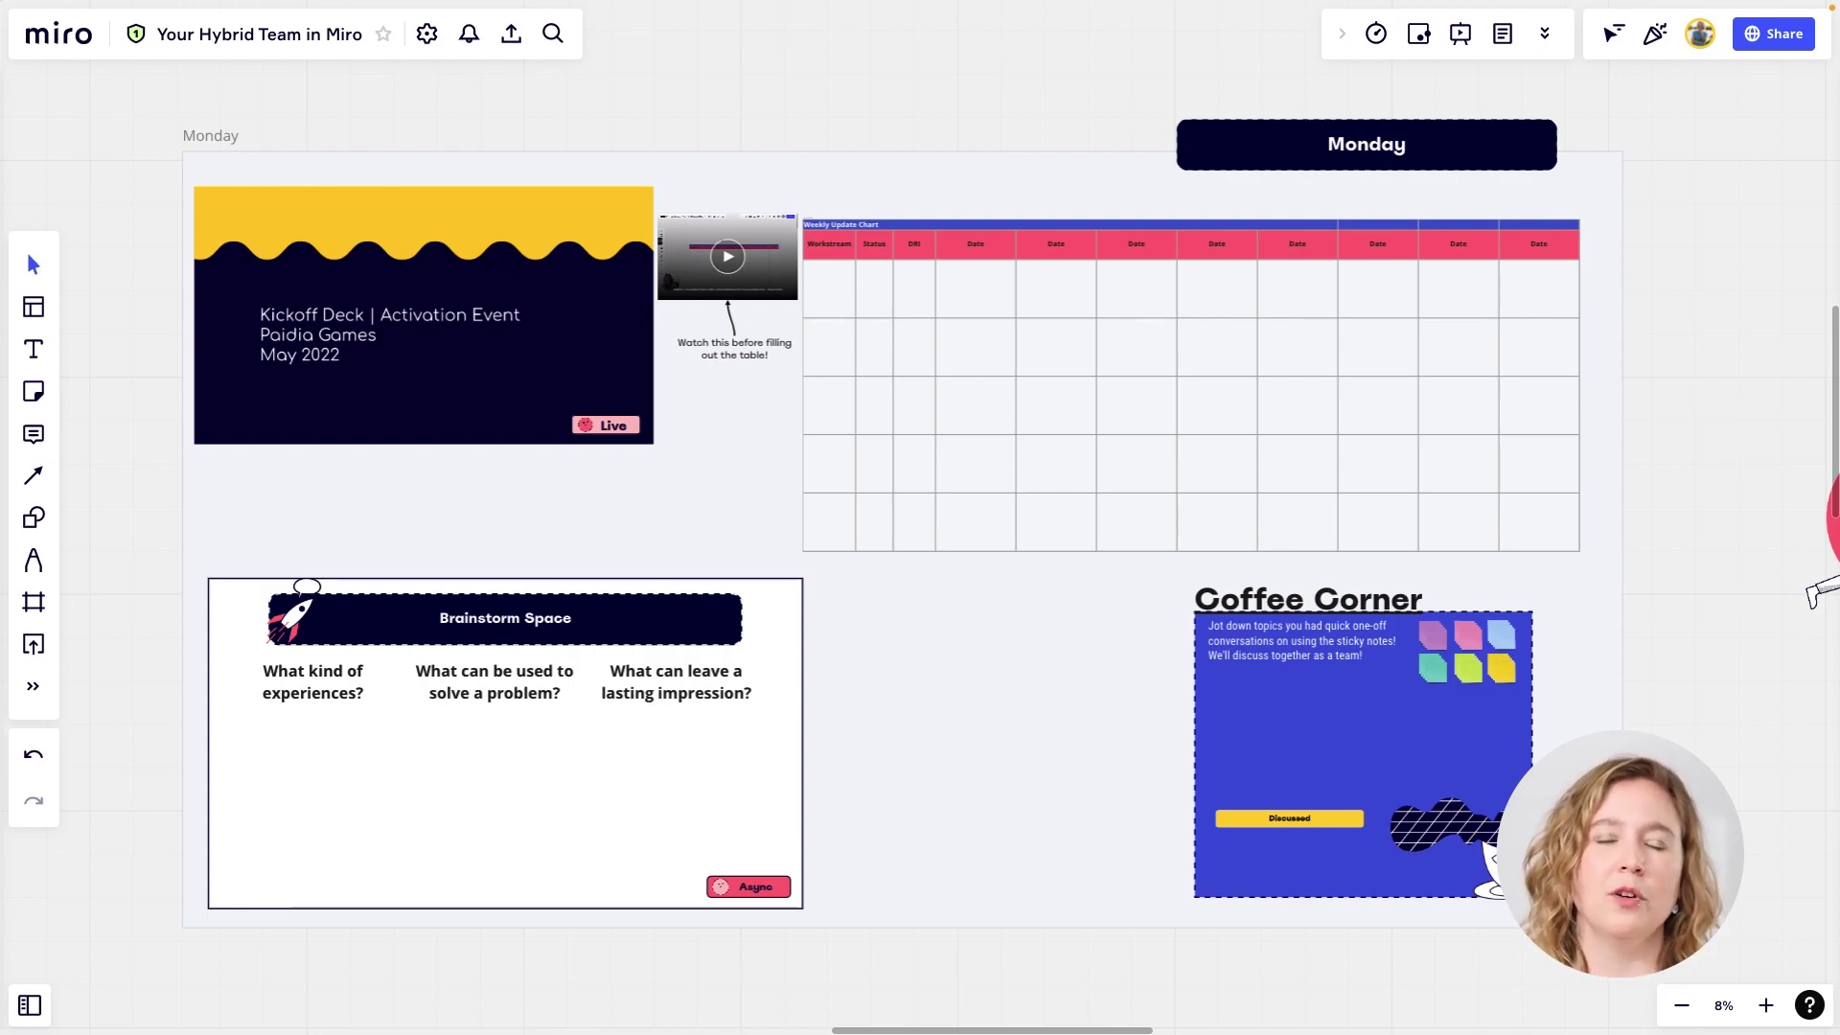
click(1460, 35)
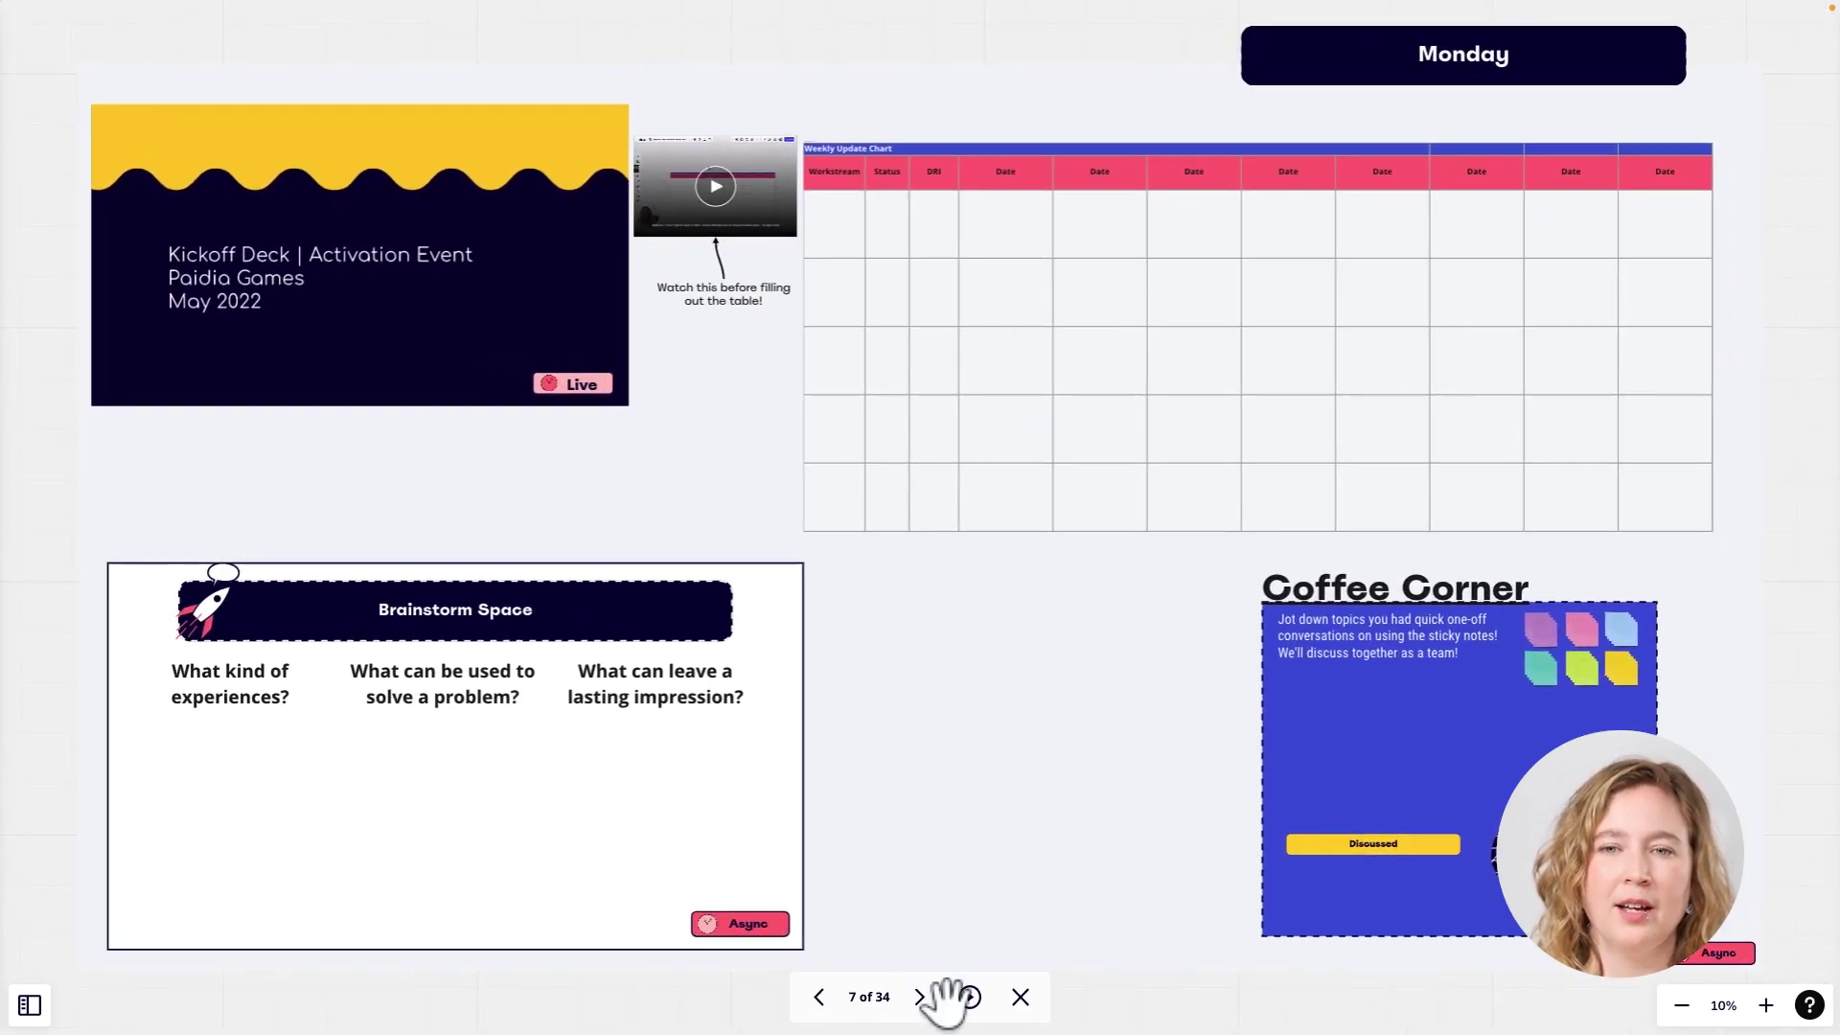
click(937, 1014)
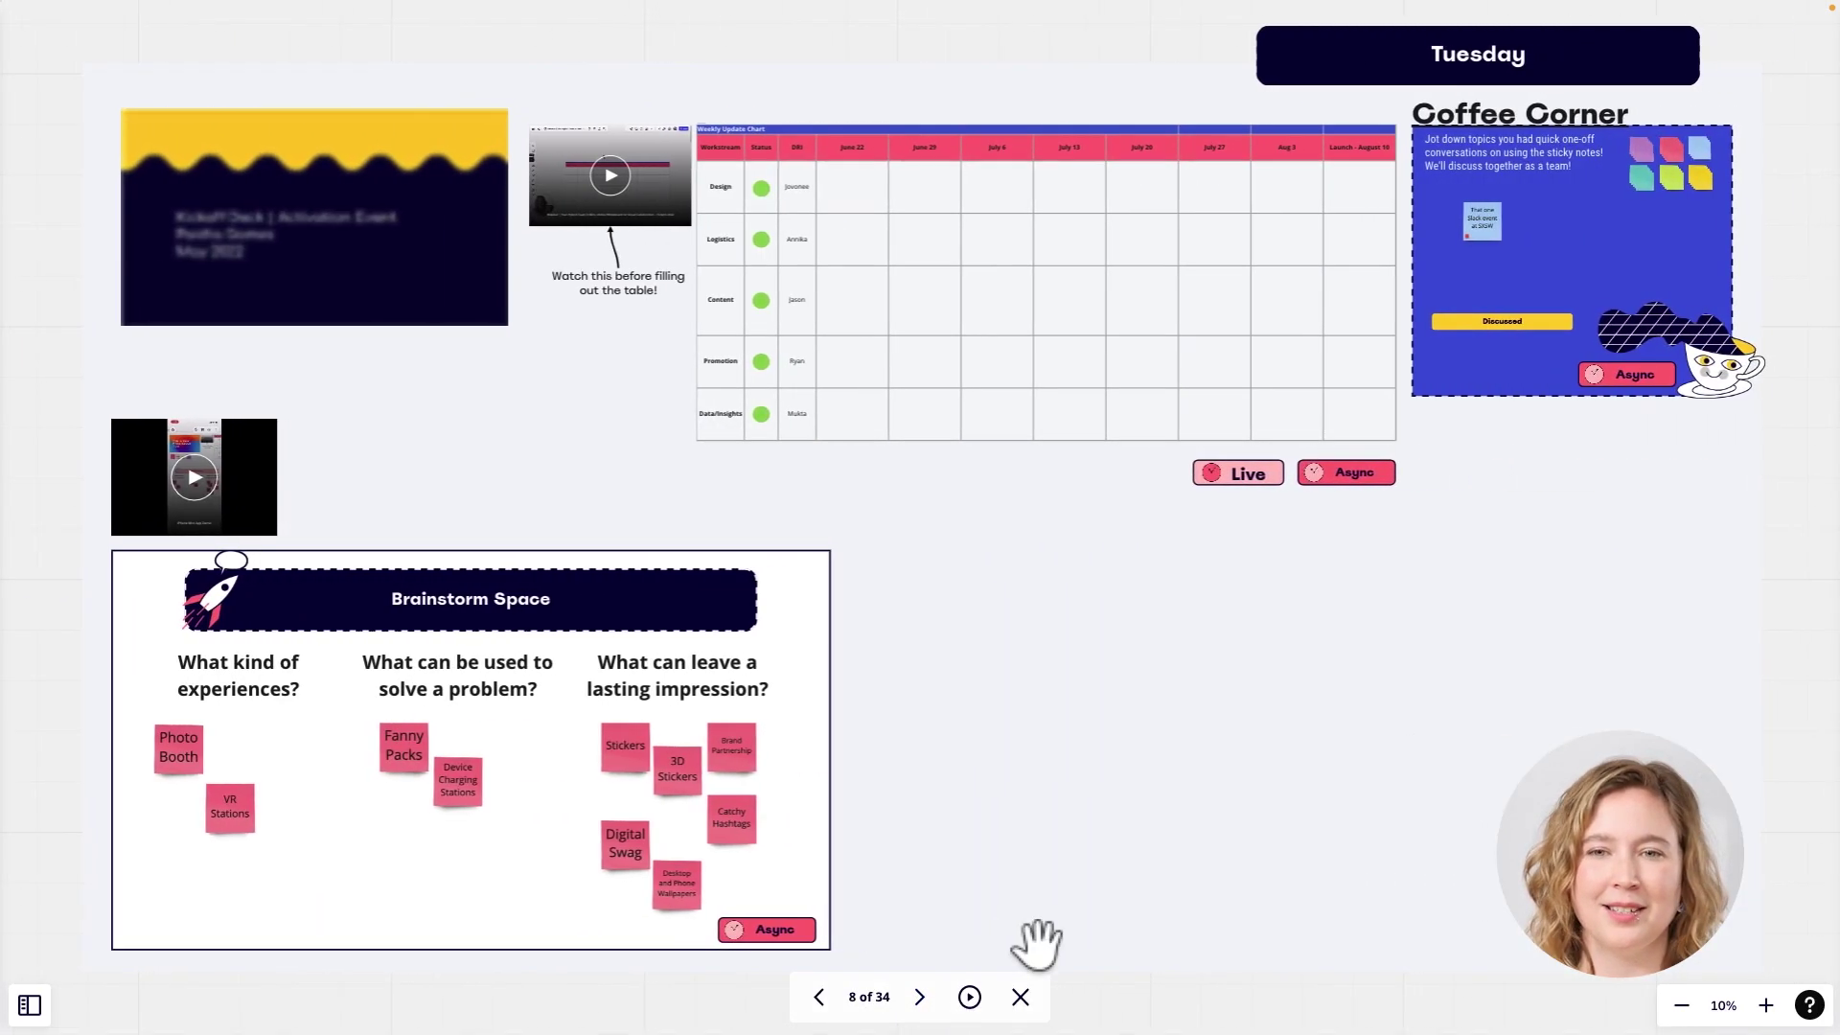
key(Escape)
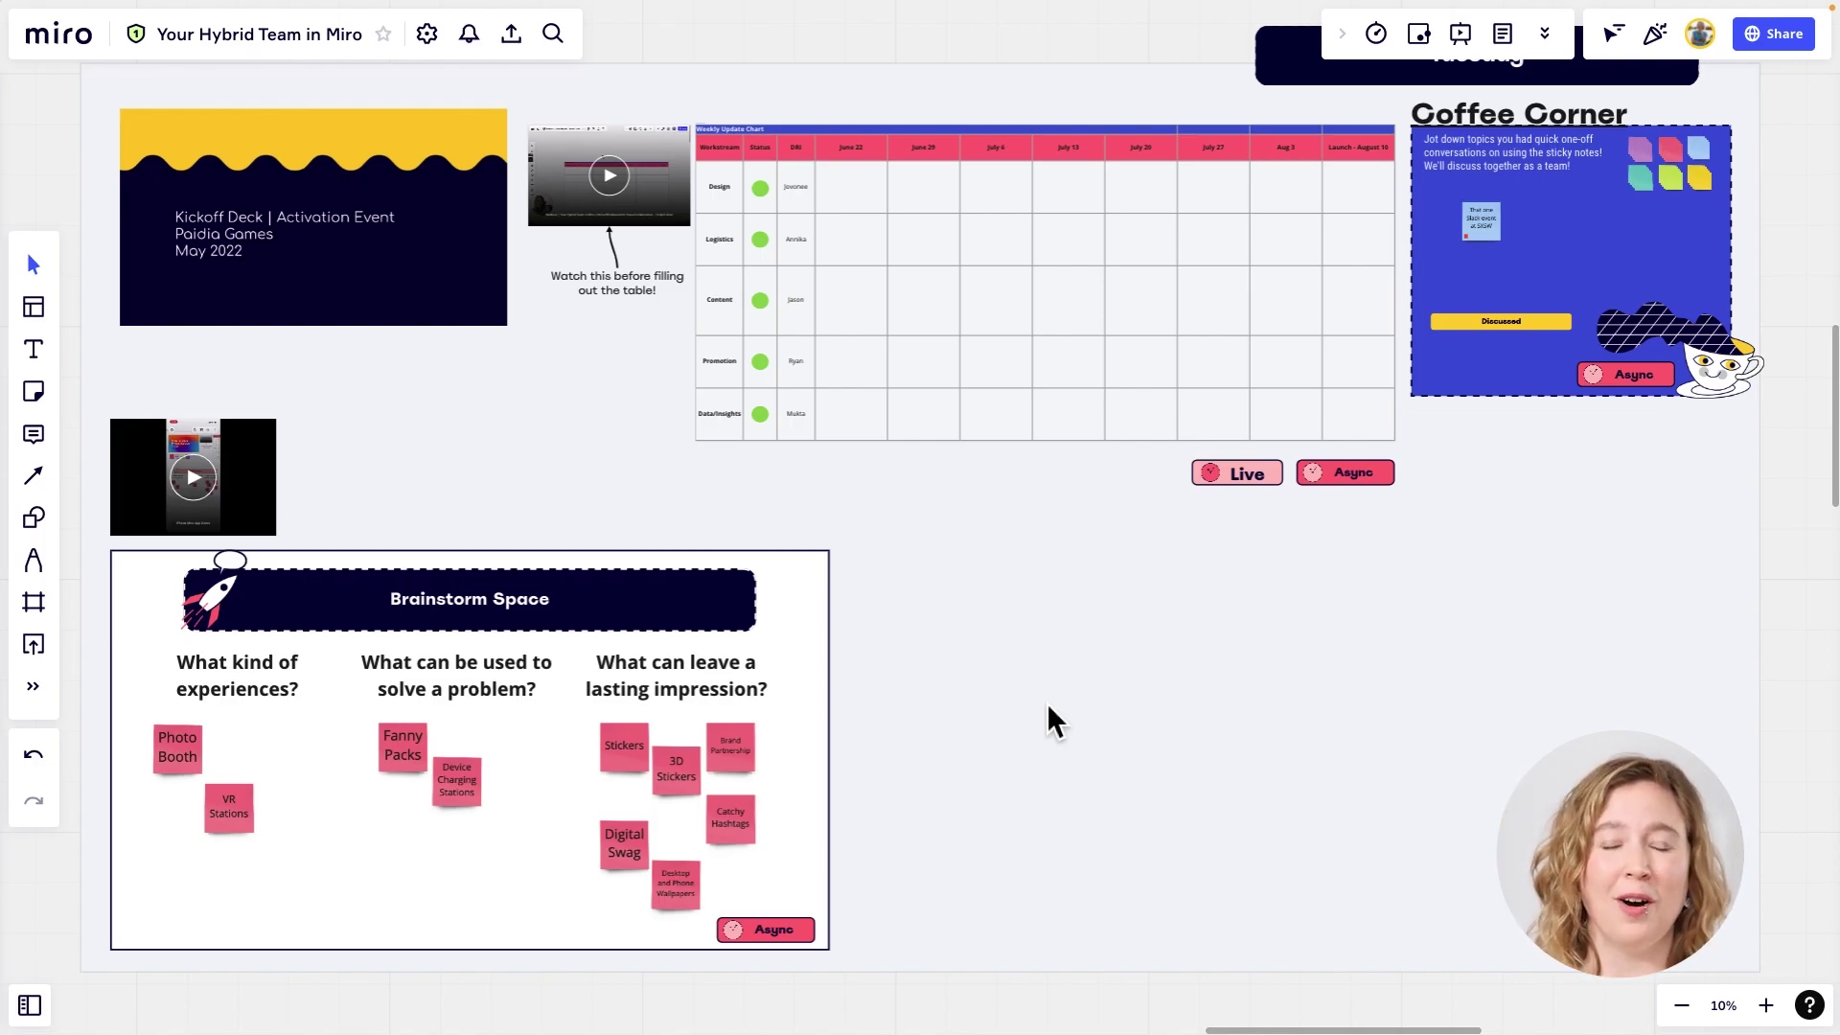
scroll(1064, 715, left, 3)
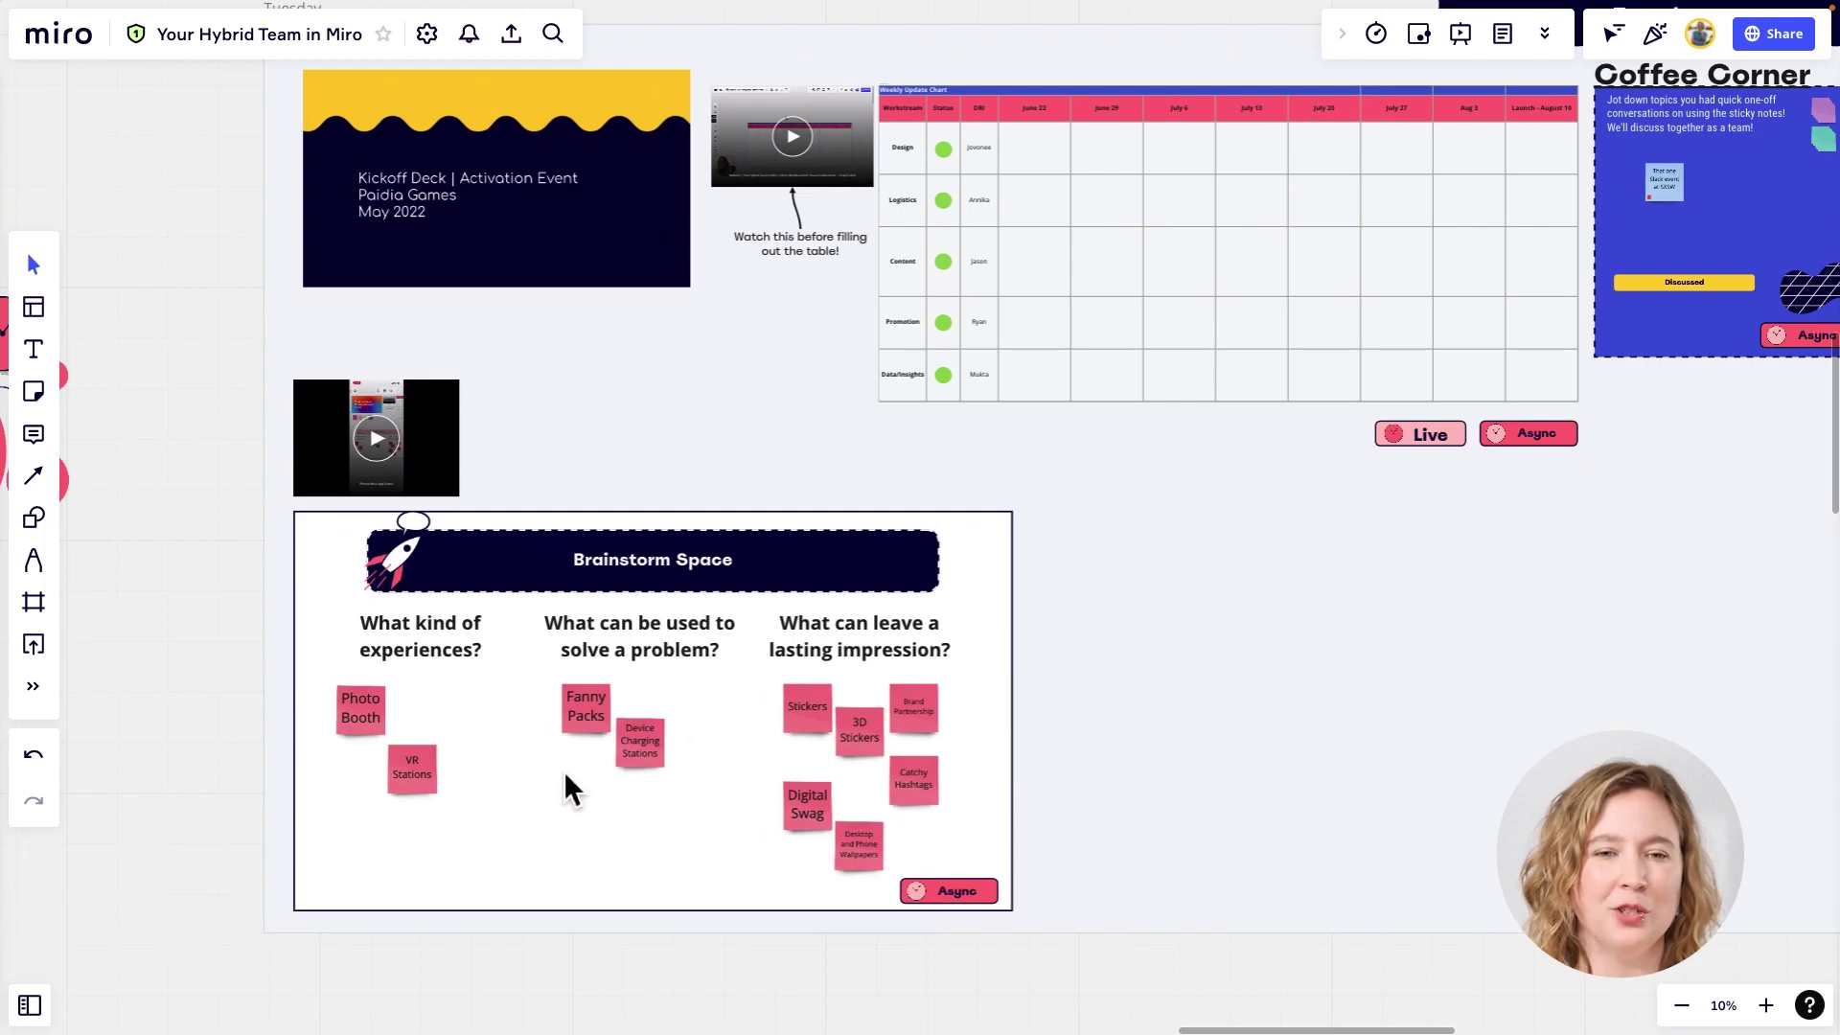
- Examine the Tuesday frame's Brainstorm Space sticky notes and its Weekly Update Chart with the adjacent instruction video
scroll(509, 788, up, 5)
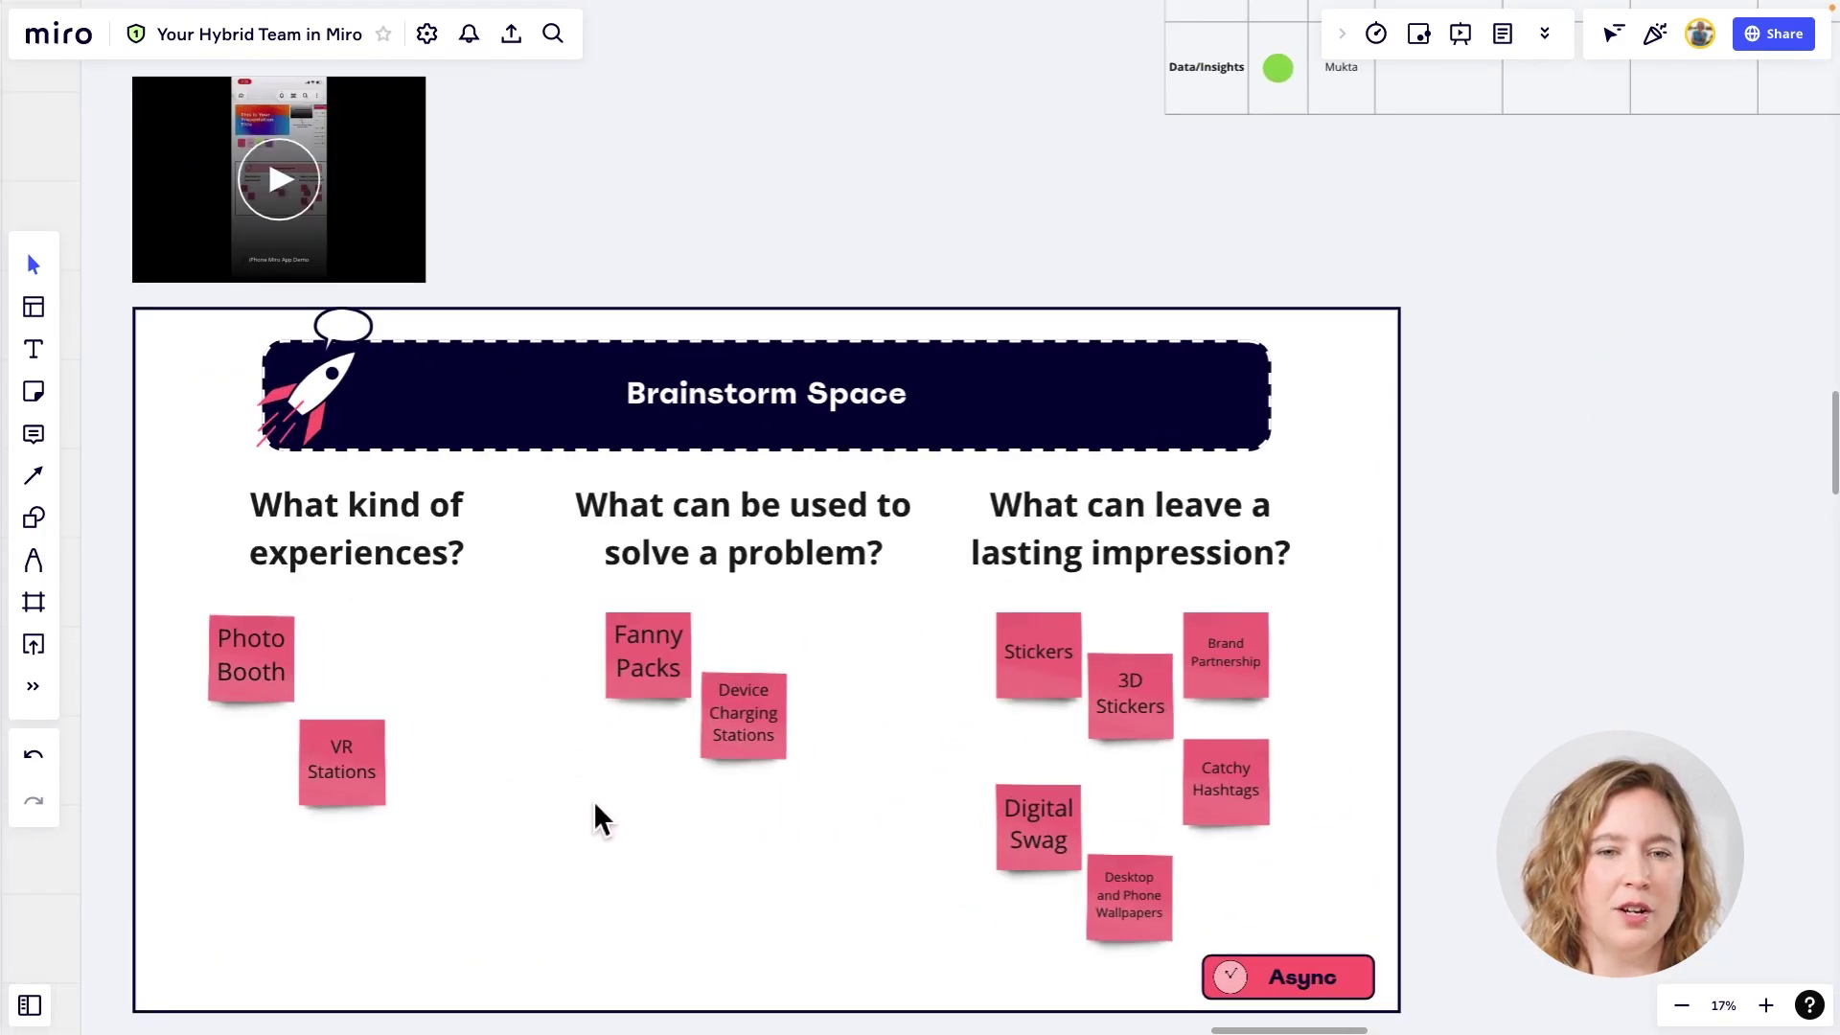
drag(595, 803, 619, 757)
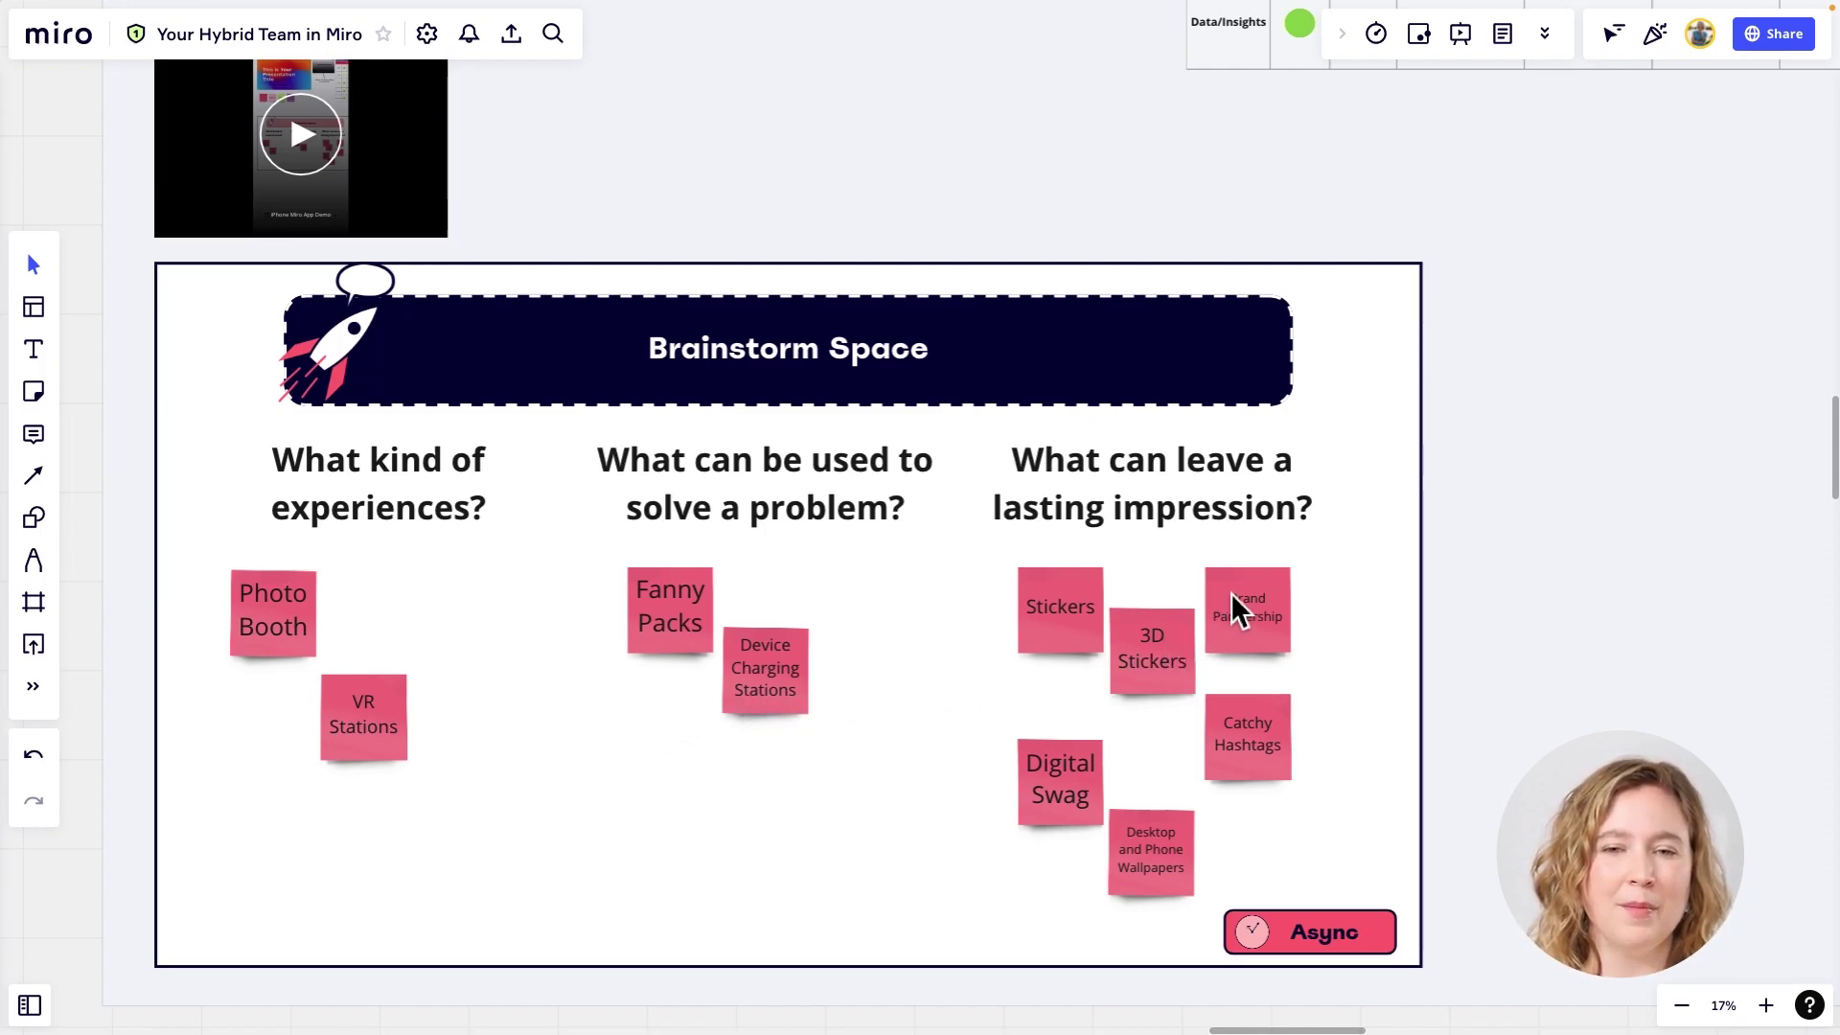
drag(1486, 300, 1102, 791)
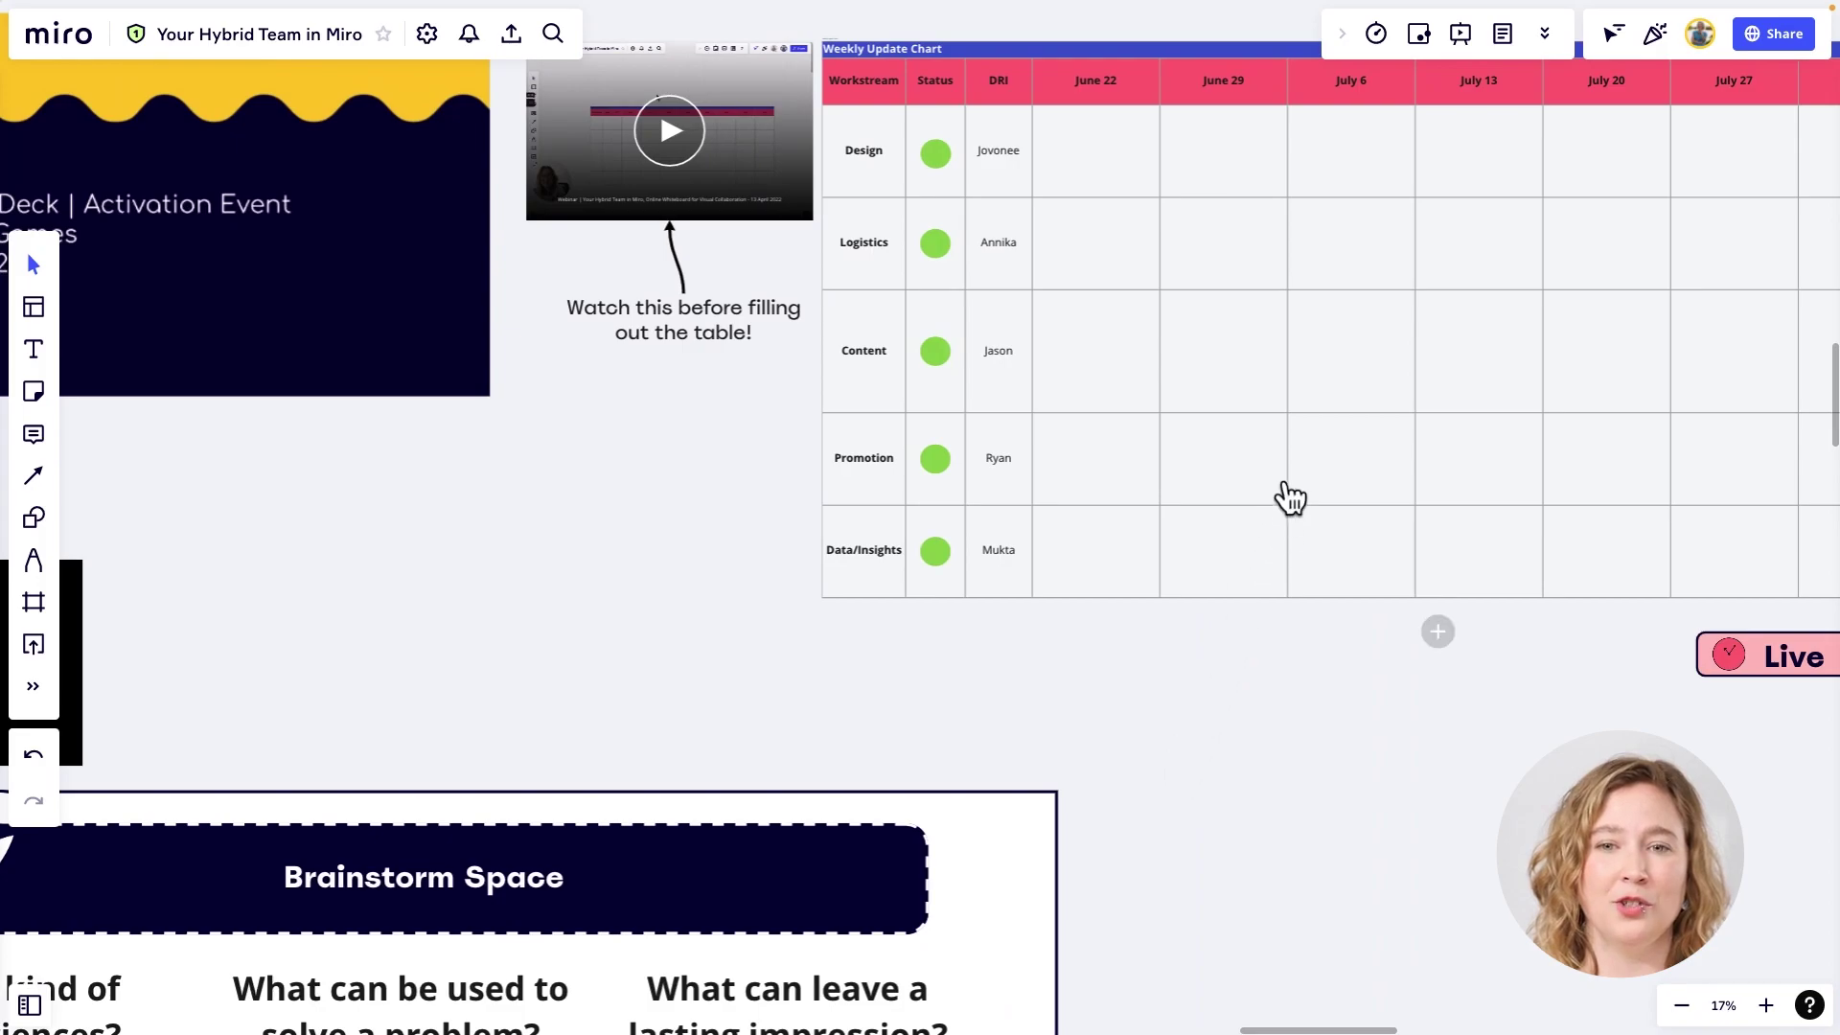
drag(1289, 497, 978, 661)
scroll(752, 616, up, 4)
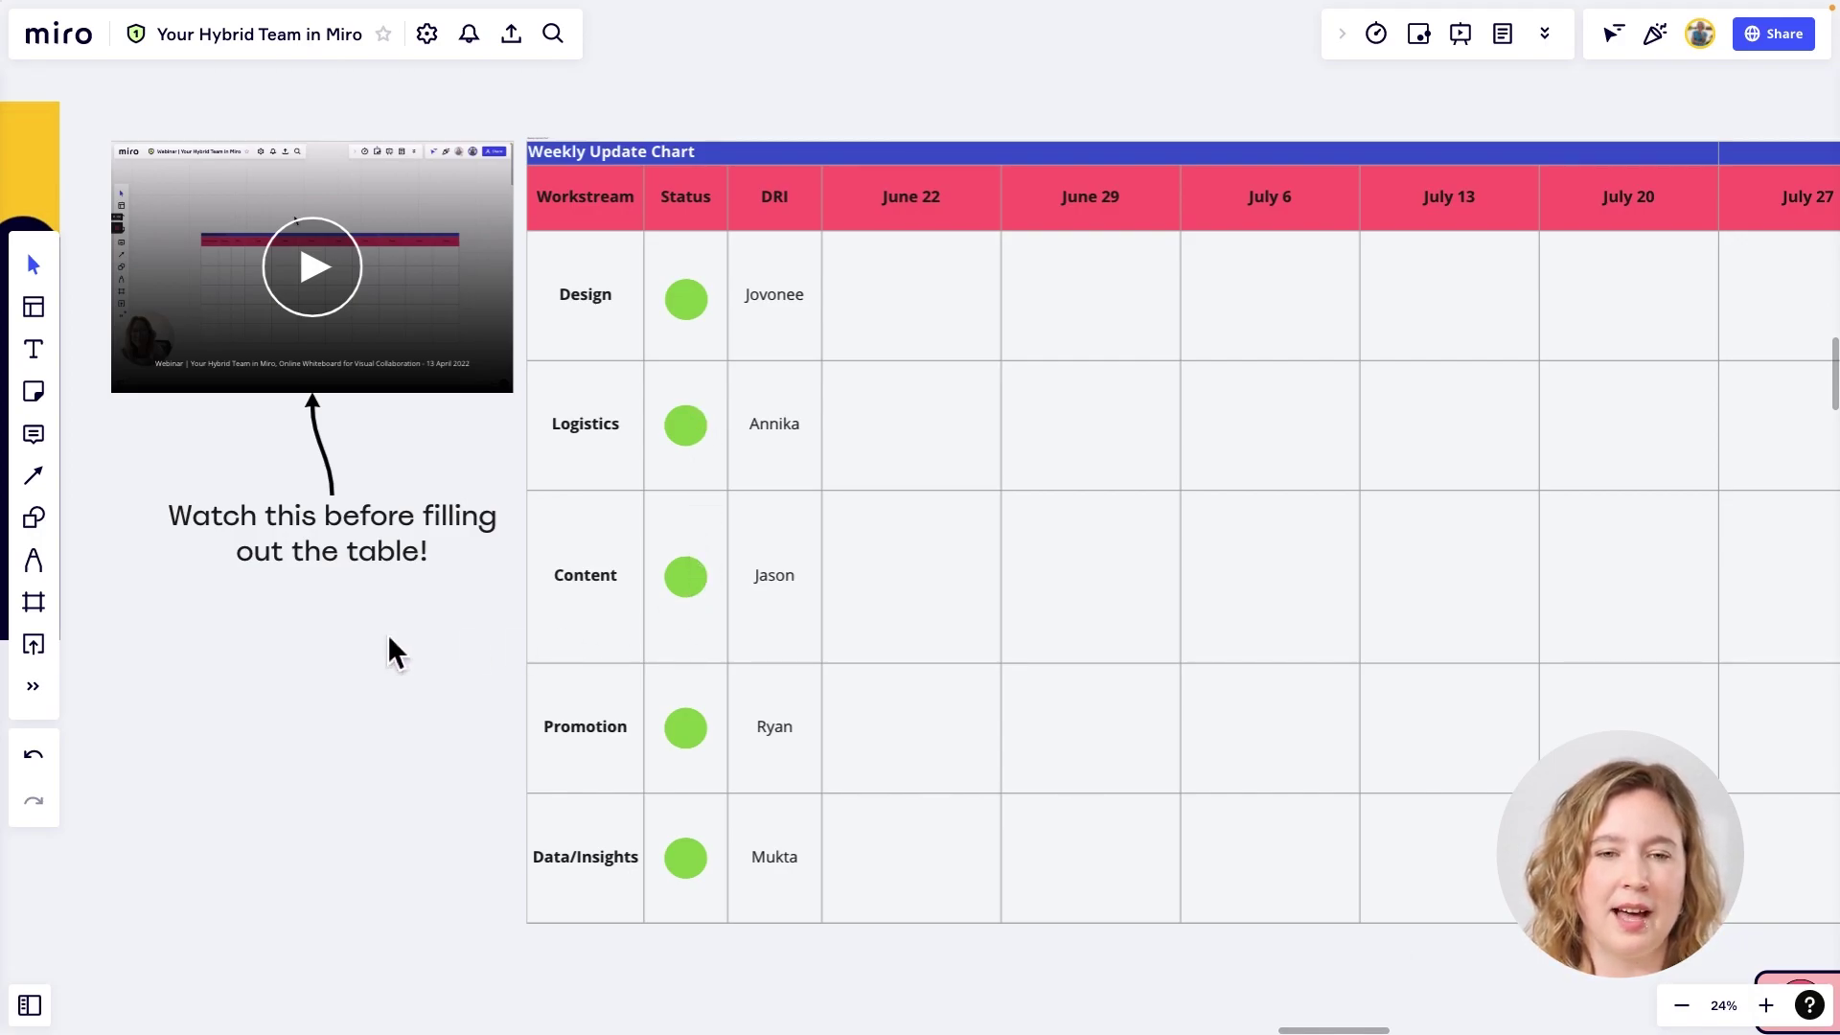
drag(388, 639, 697, 452)
scroll(750, 546, down, 5)
scroll(751, 537, down, 4)
scroll(671, 491, up, 2)
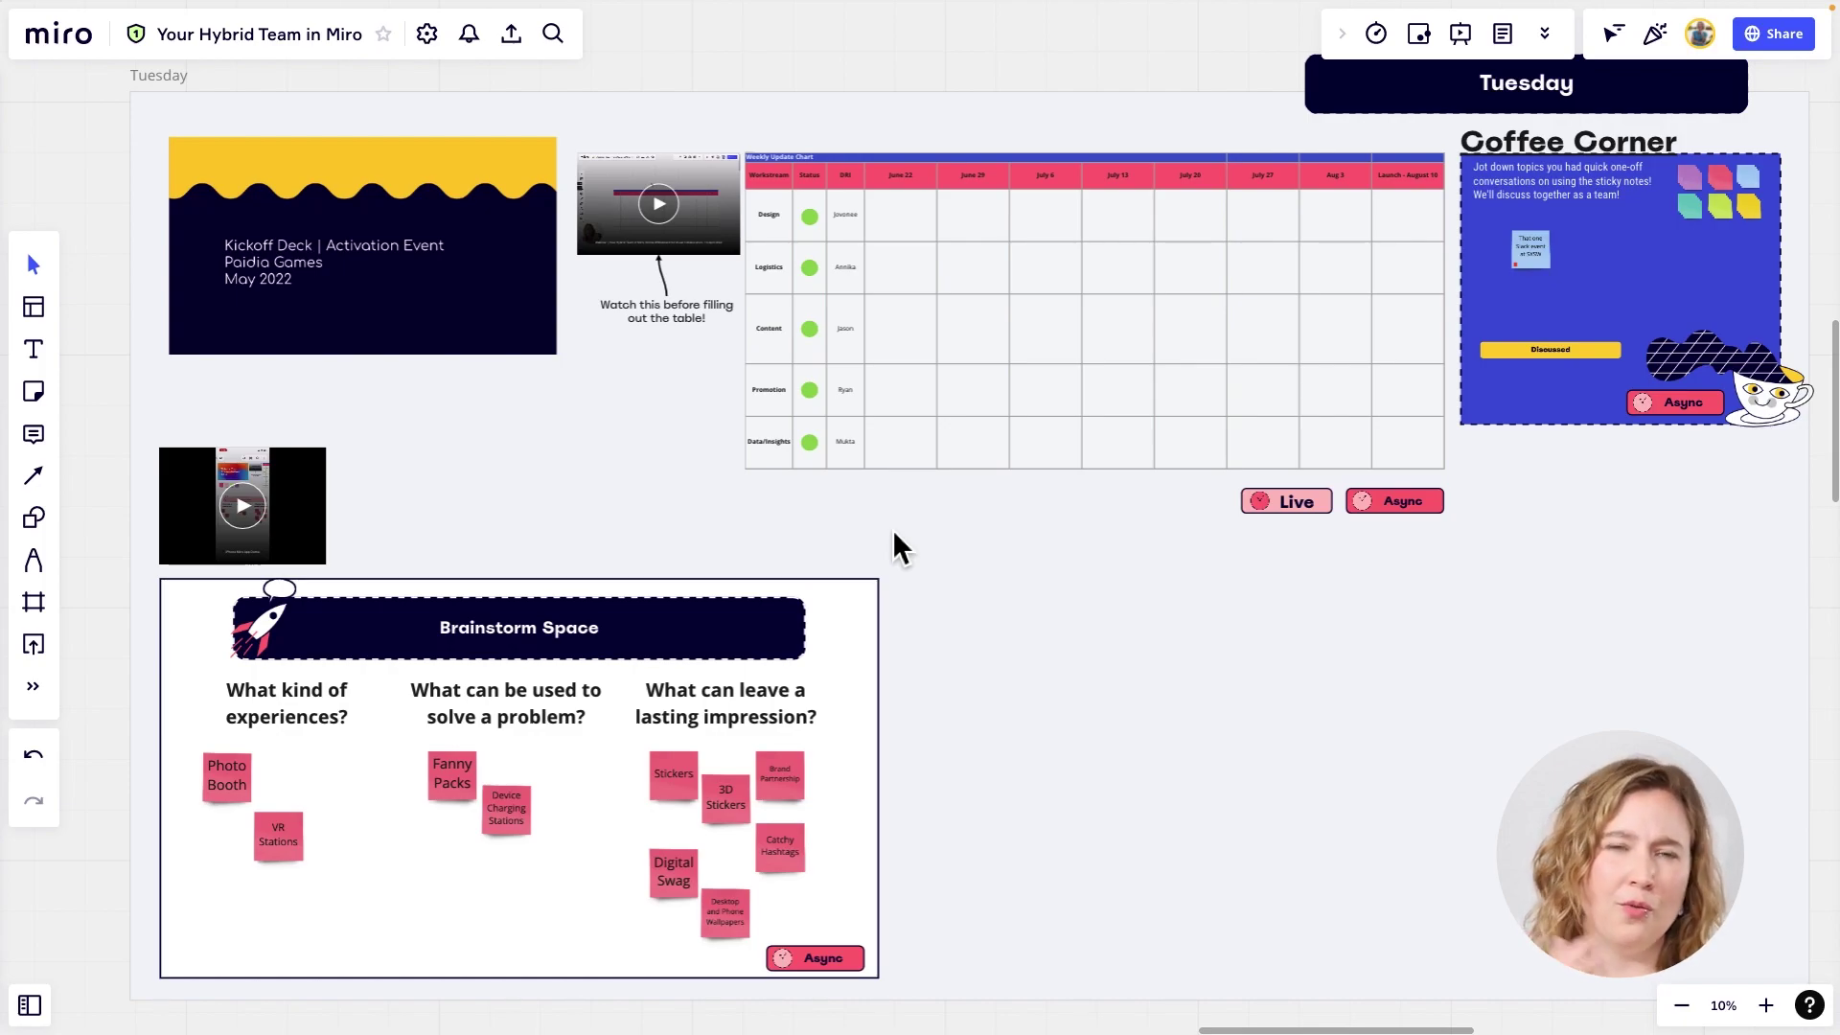
- Play the mobile app demo video above the Tuesday Brainstorm Space, close the player and return to the full Tuesday frame
drag(530, 464, 719, 480)
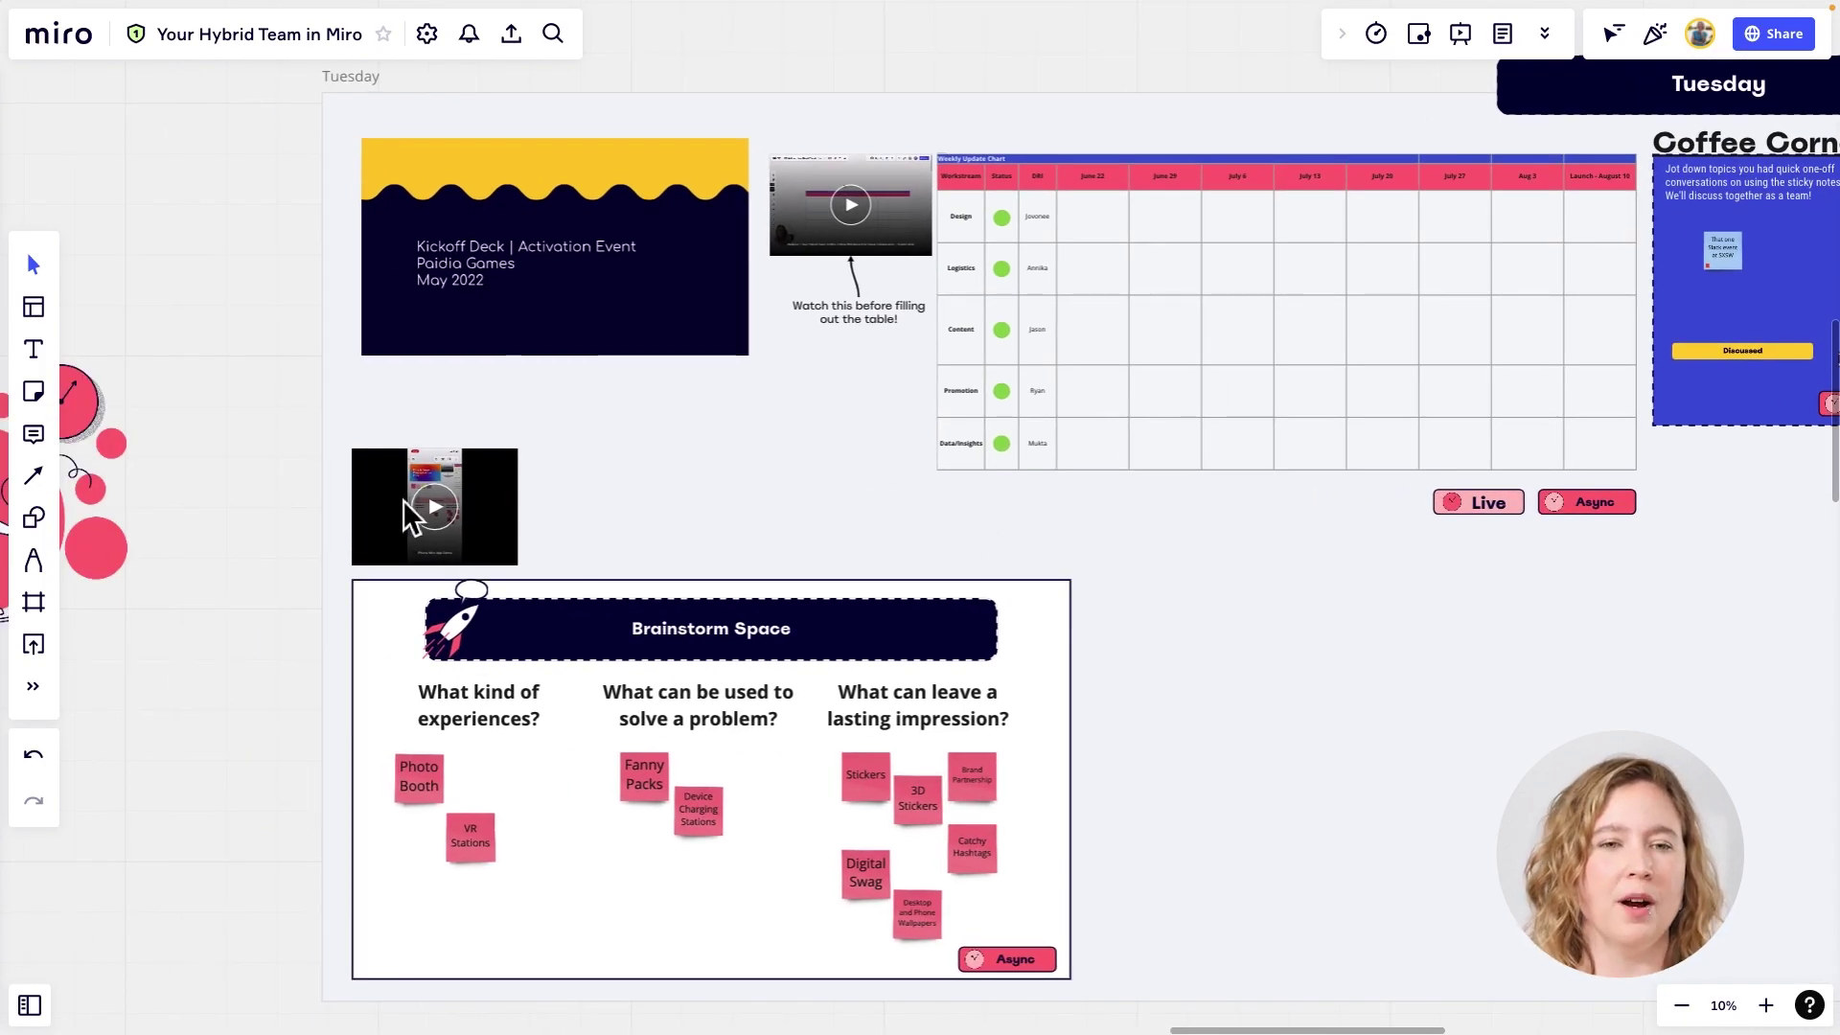
scroll(402, 498, up, 5)
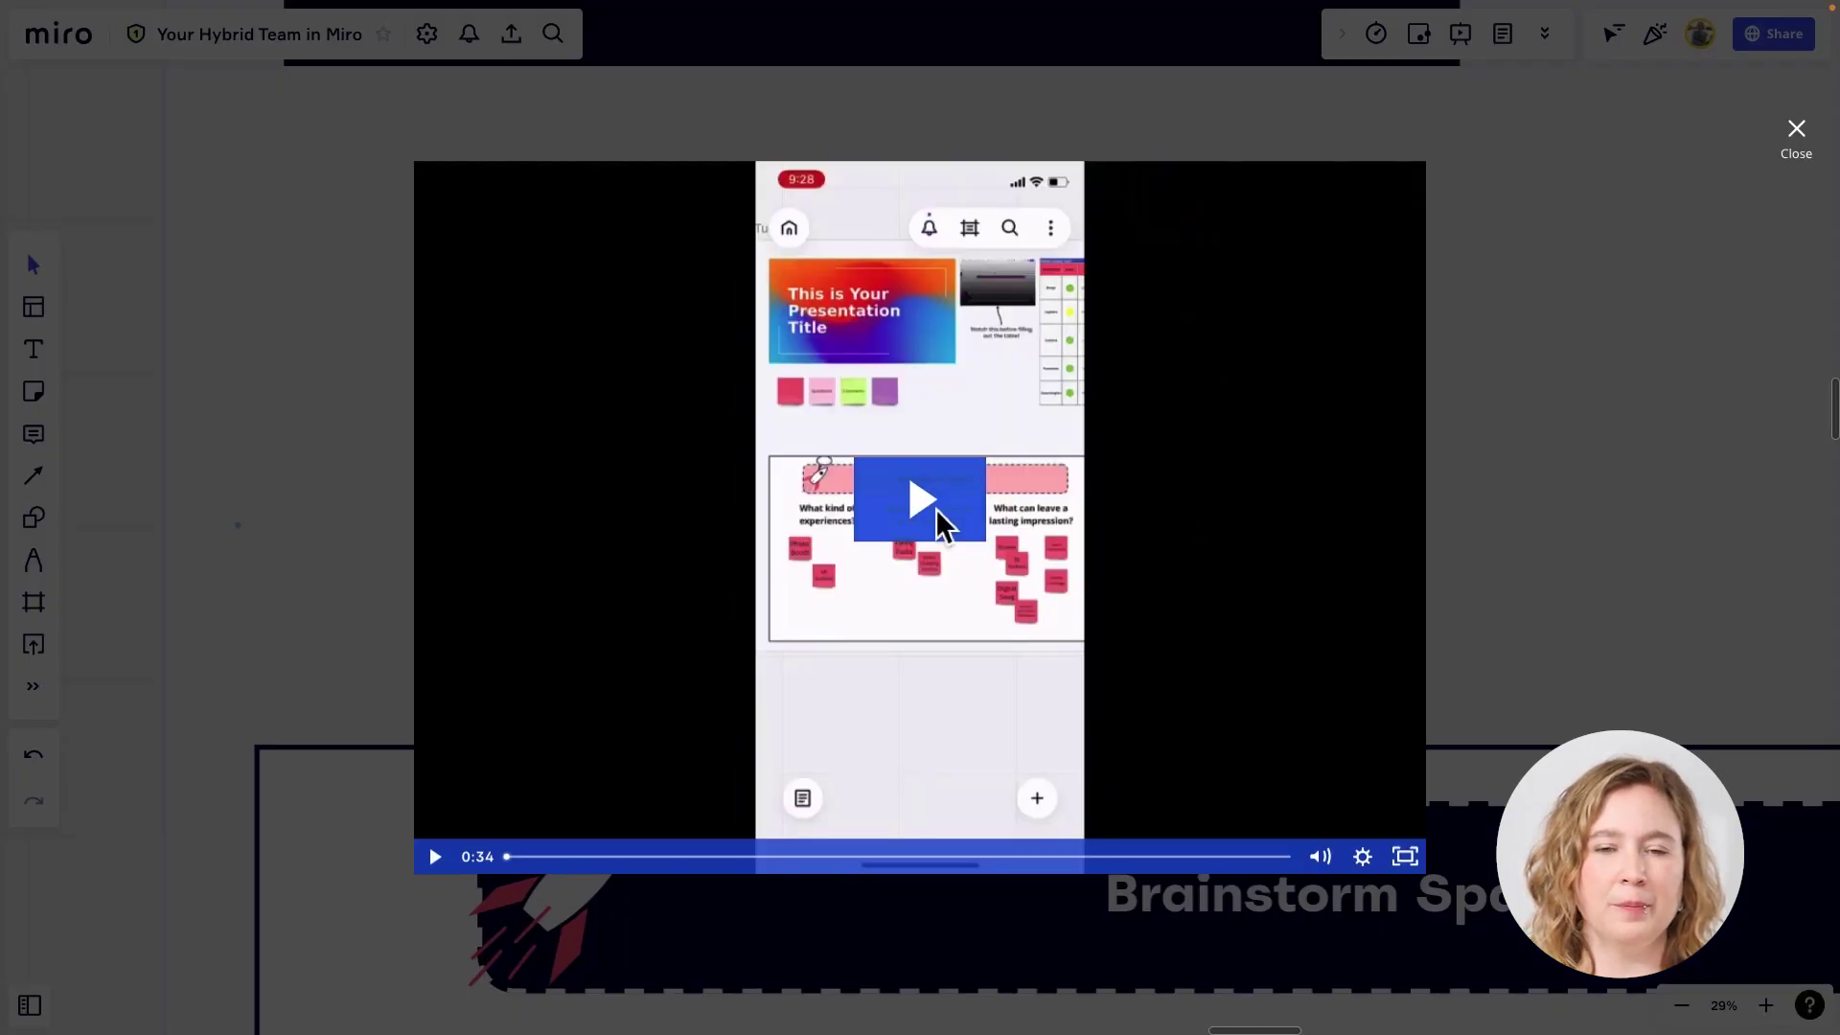
click(935, 510)
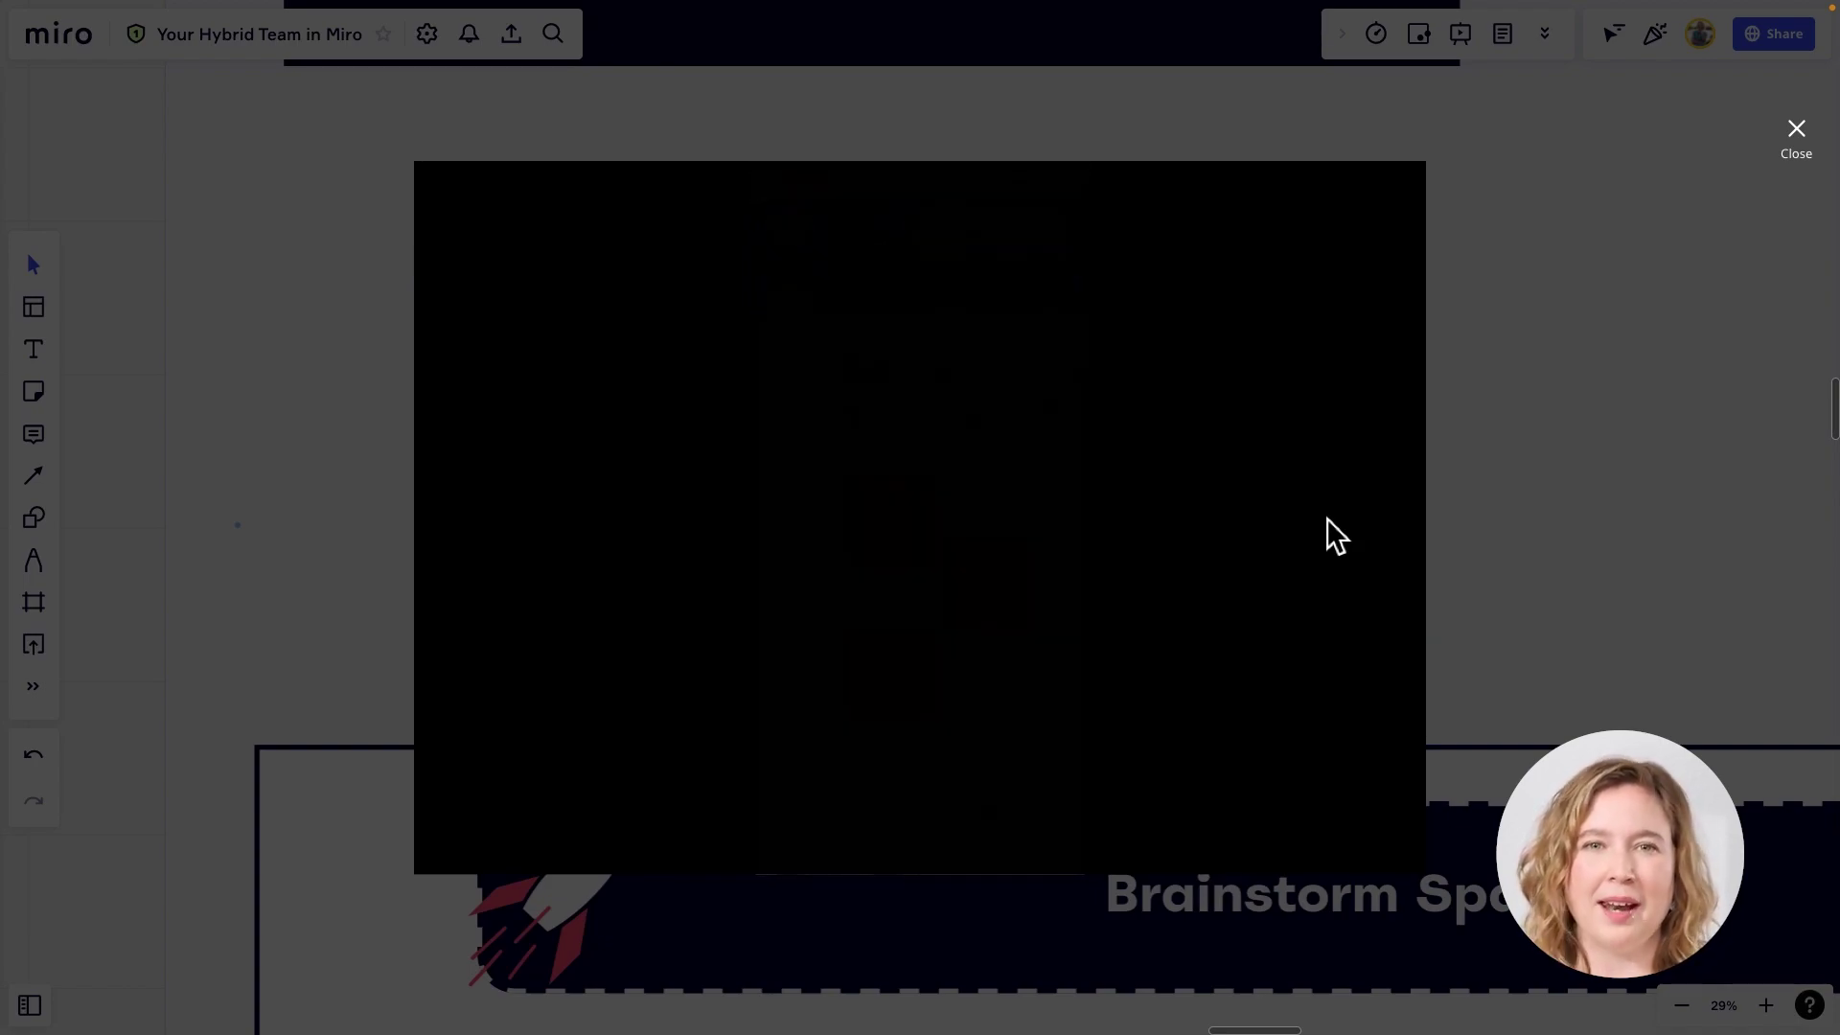
click(1806, 152)
scroll(1274, 498, down, 5)
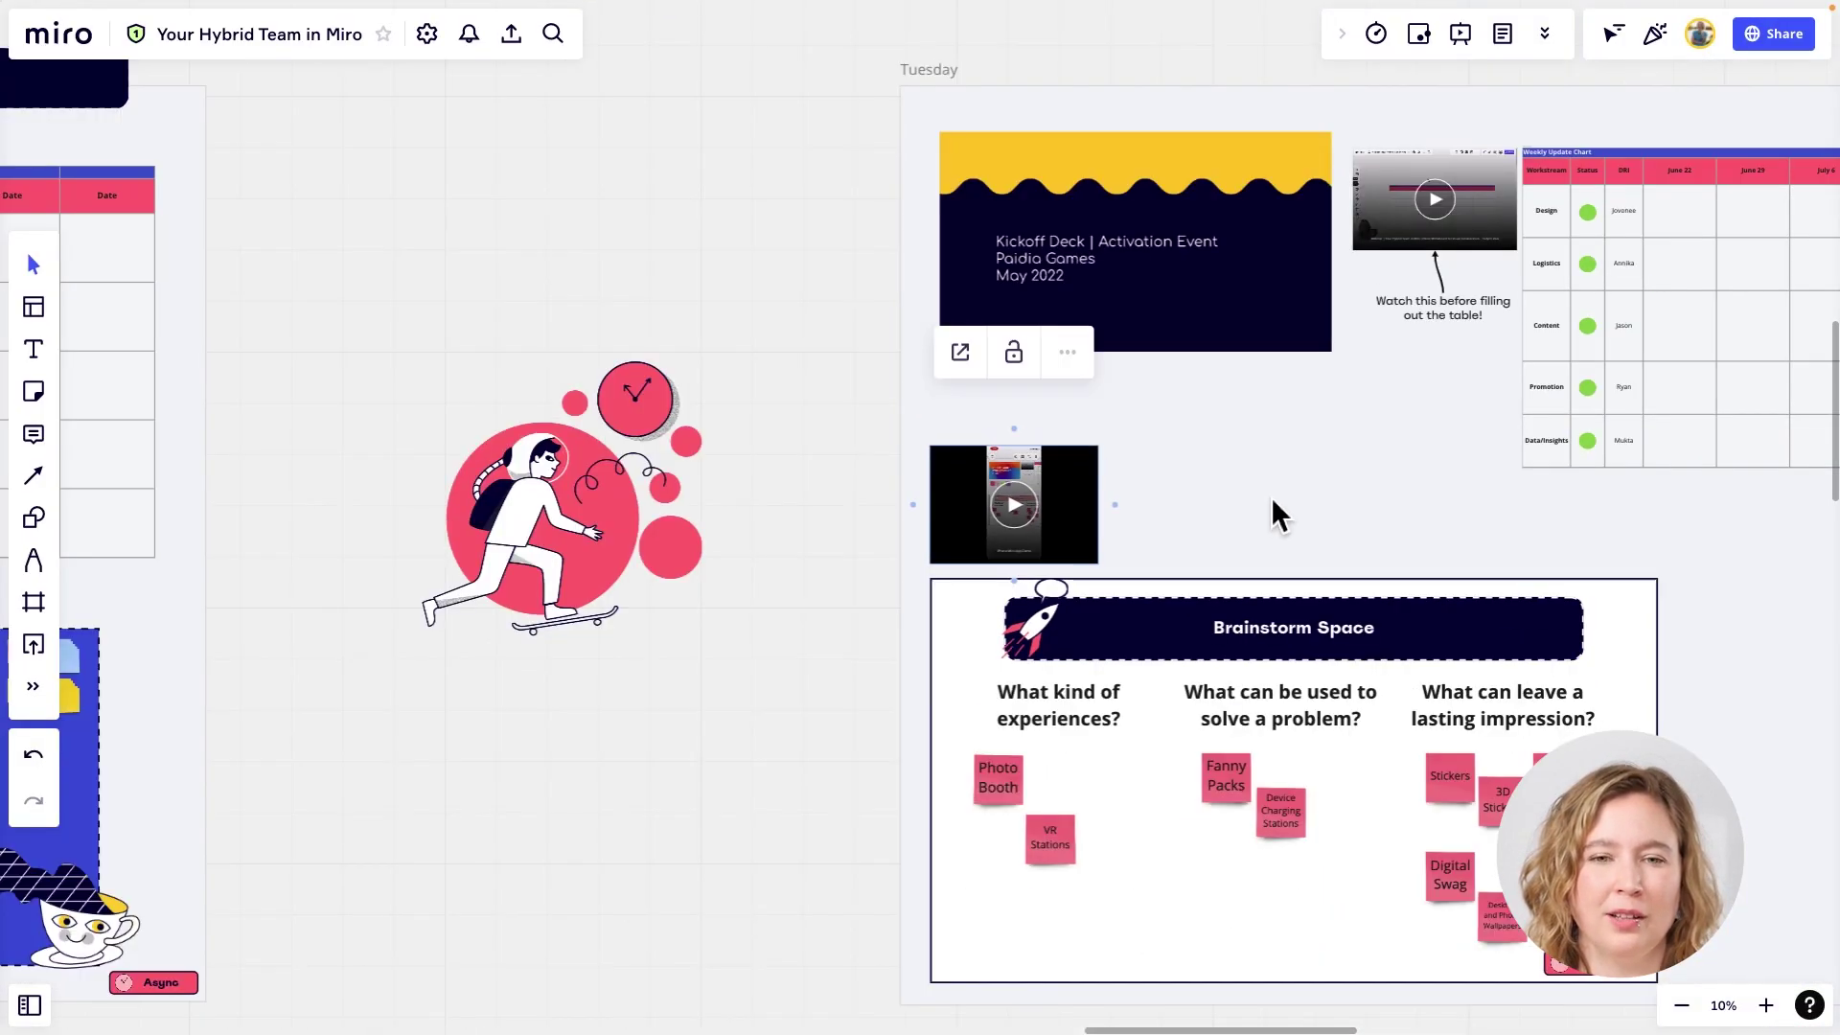
scroll(1272, 500, down, 1)
drag(1404, 525, 714, 522)
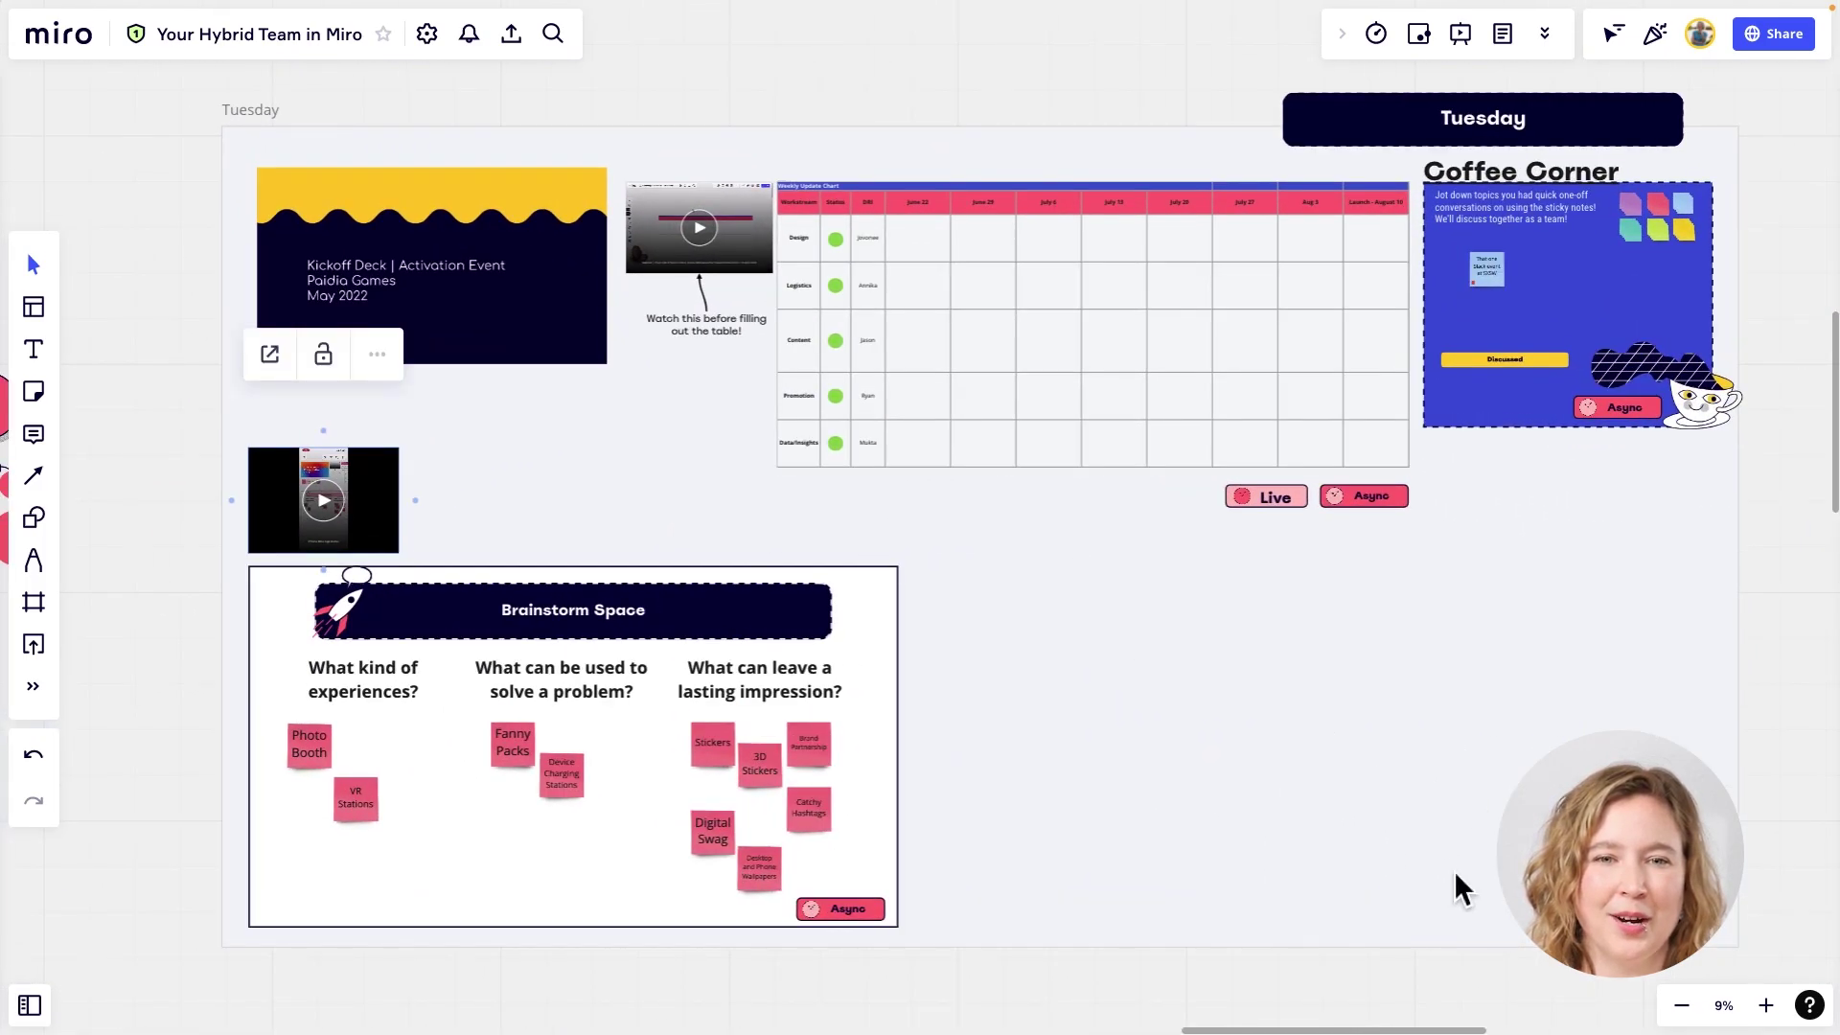
click(1474, 986)
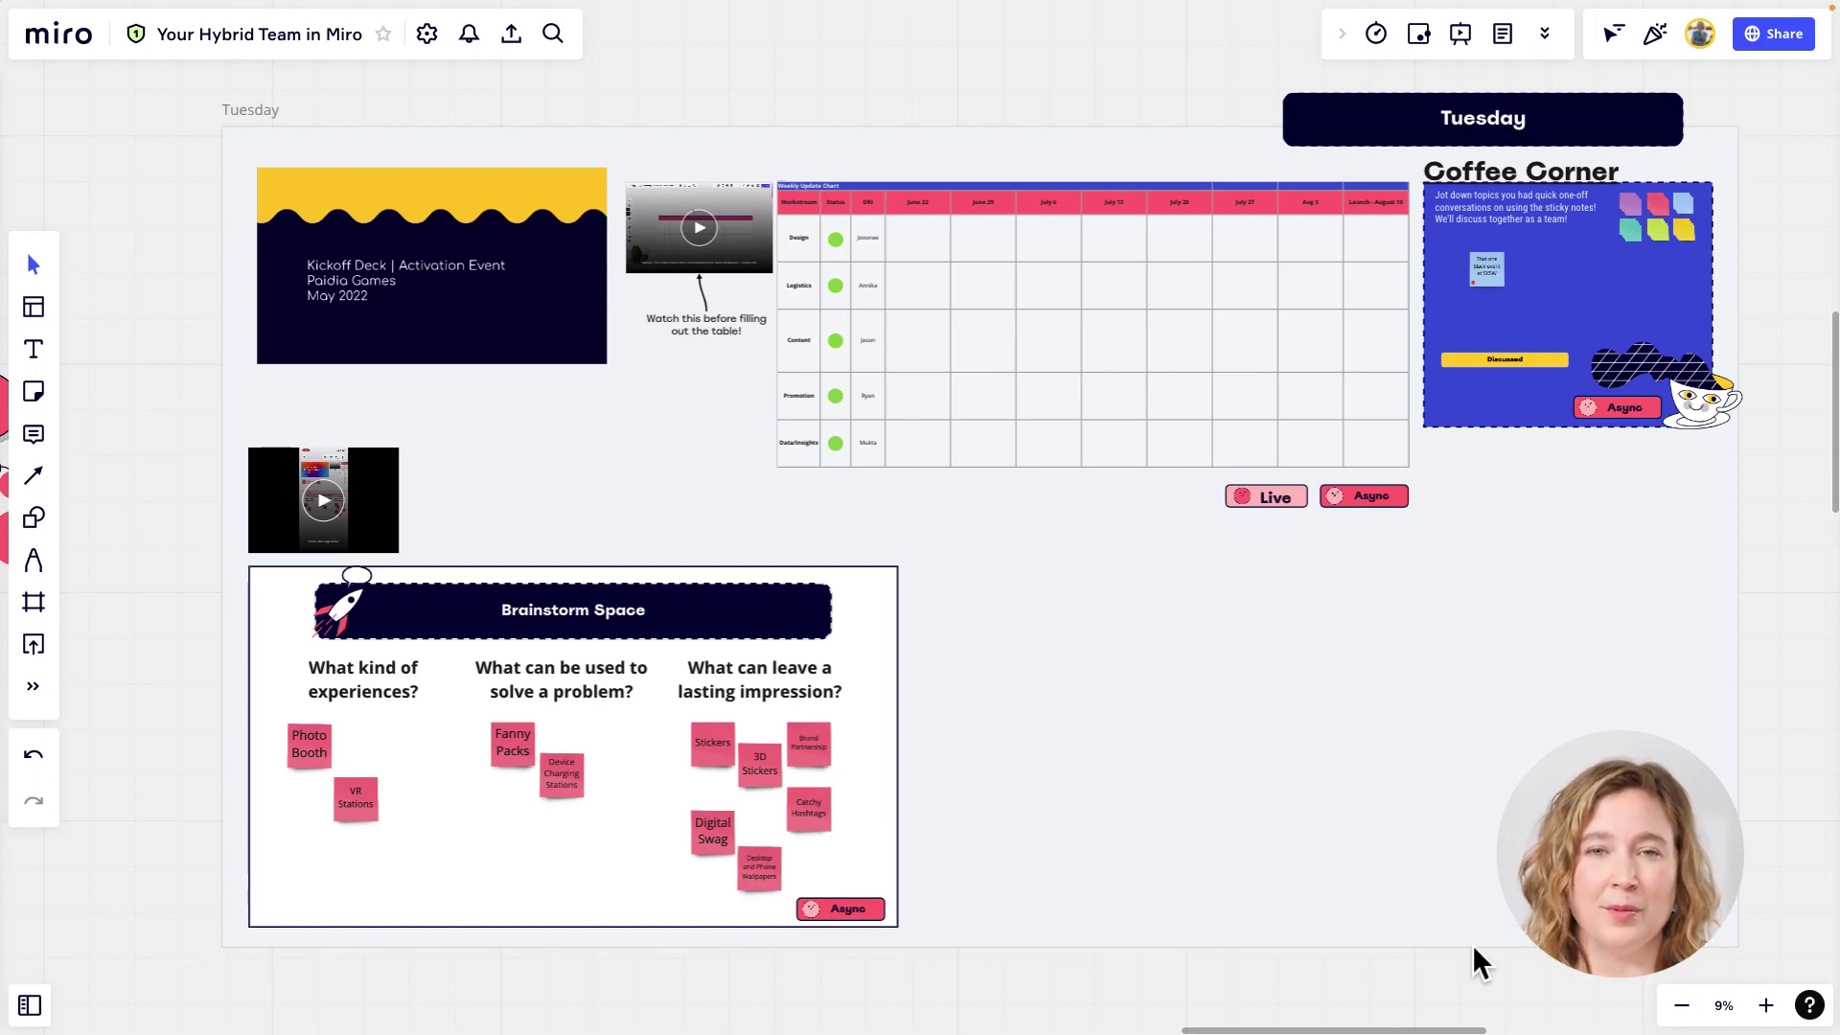
drag(1485, 852, 1457, 867)
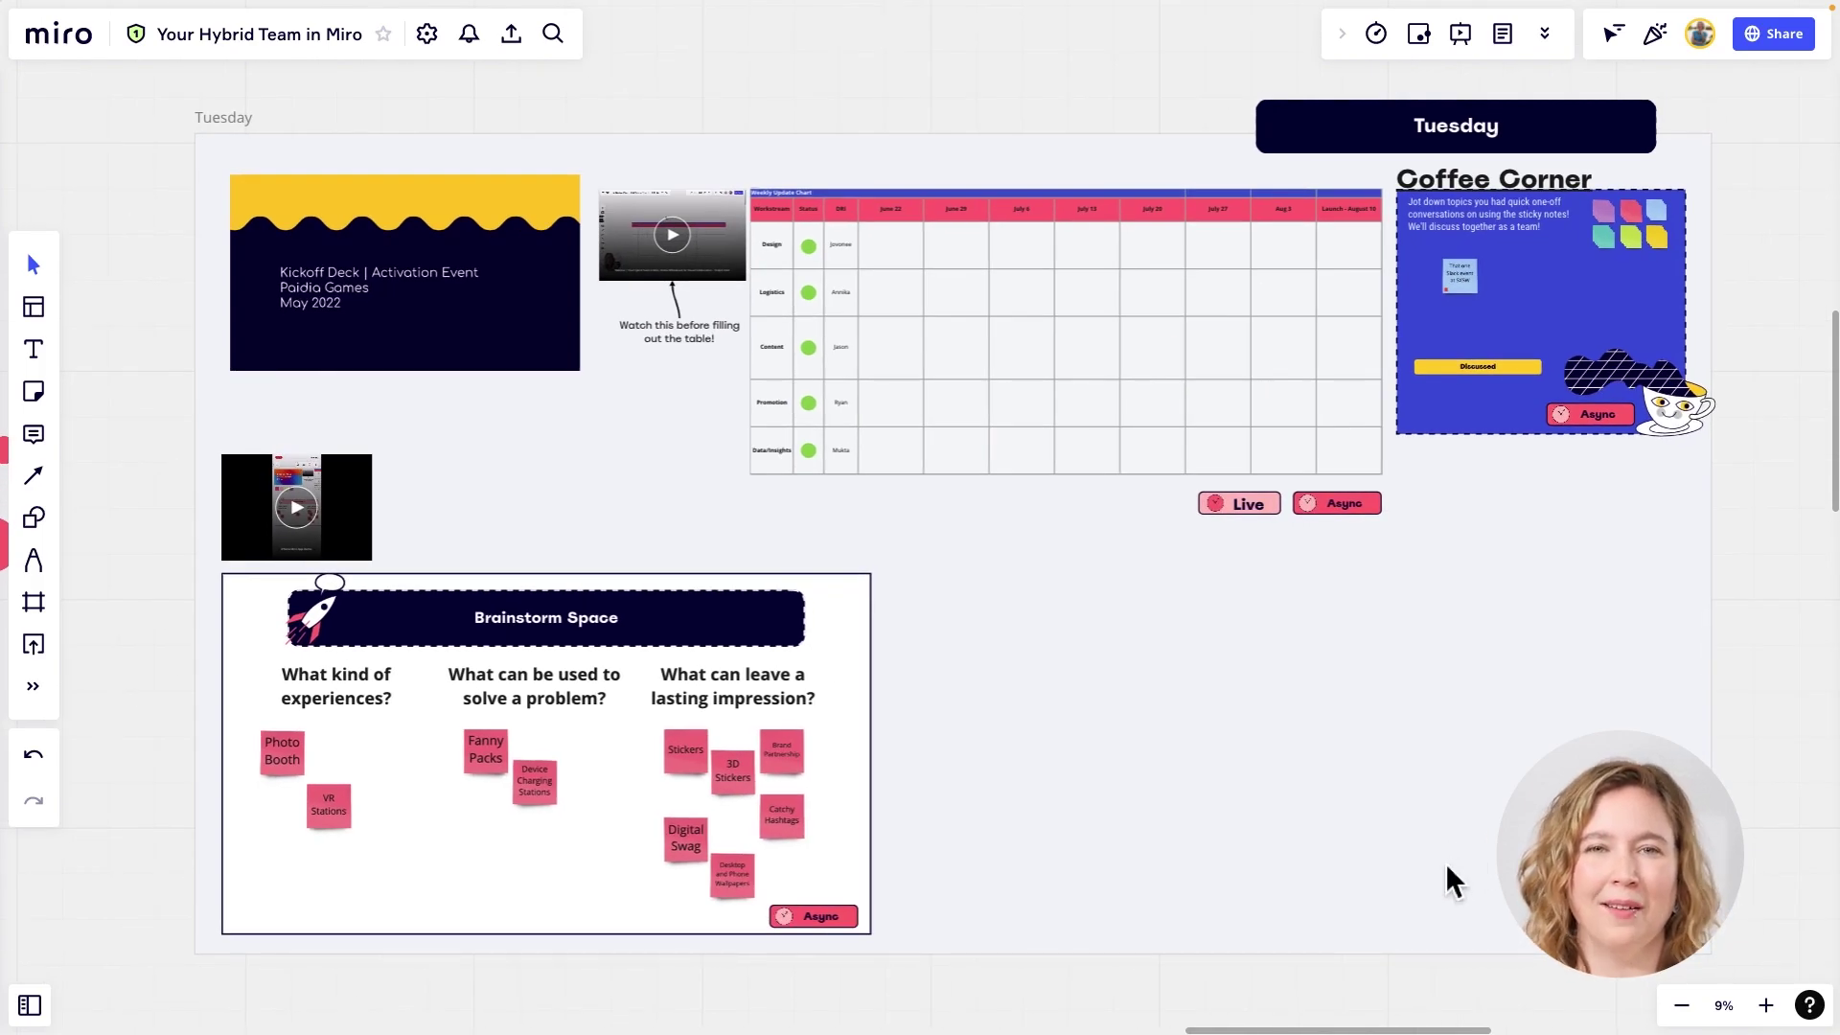
- Present the board up to the Wednesday frame, exit the presentation and examine the June 22 entries in the Weekly Update Chart
click(1467, 43)
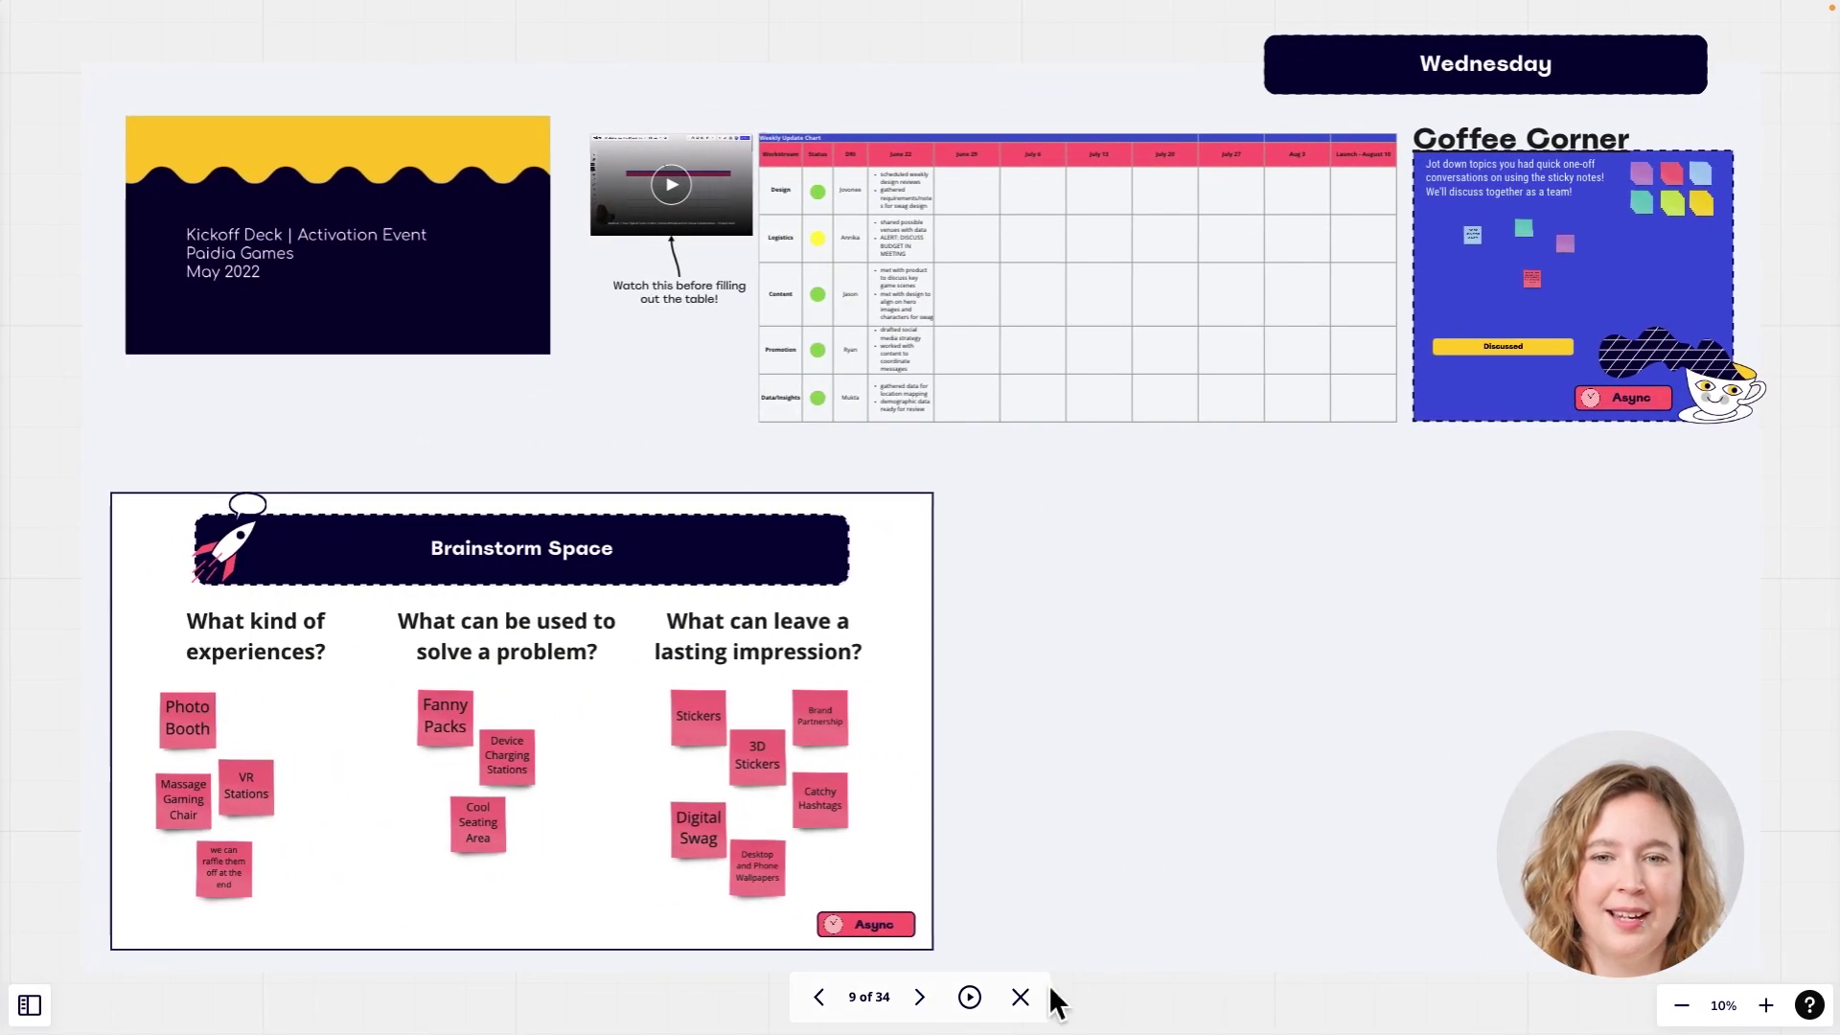
click(1034, 1010)
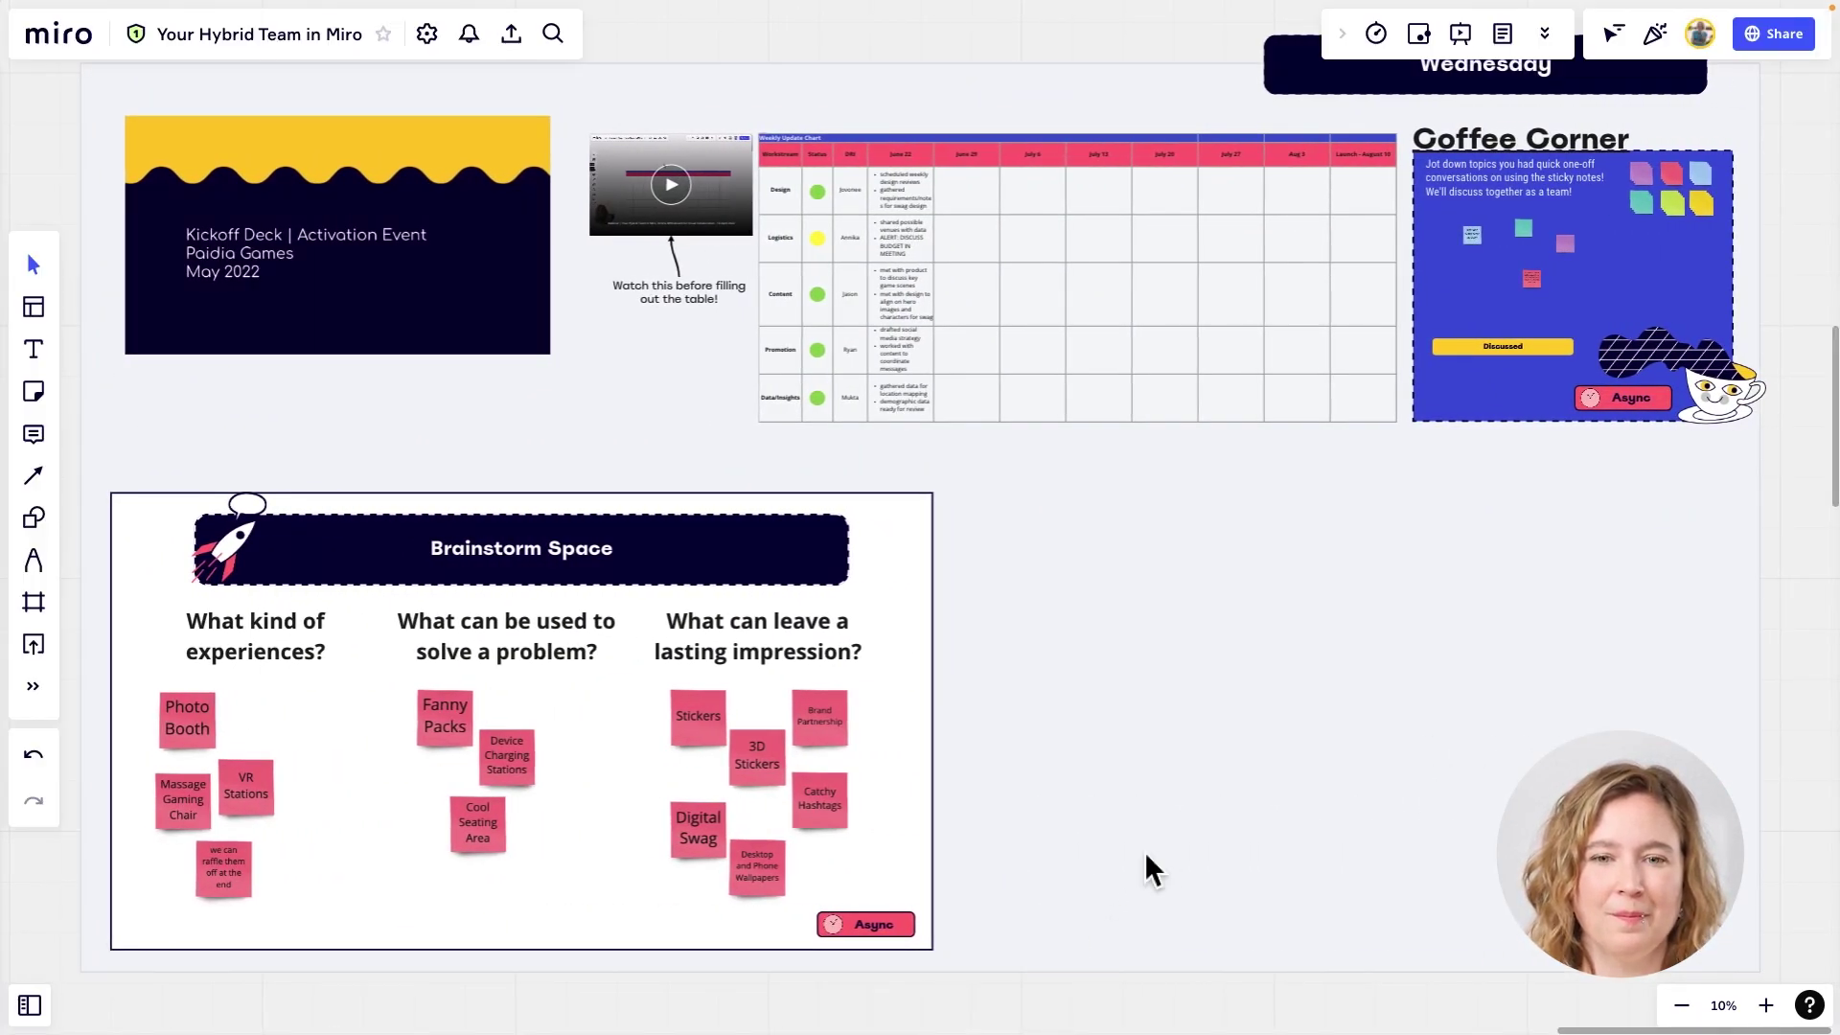
scroll(1088, 537, up, 5)
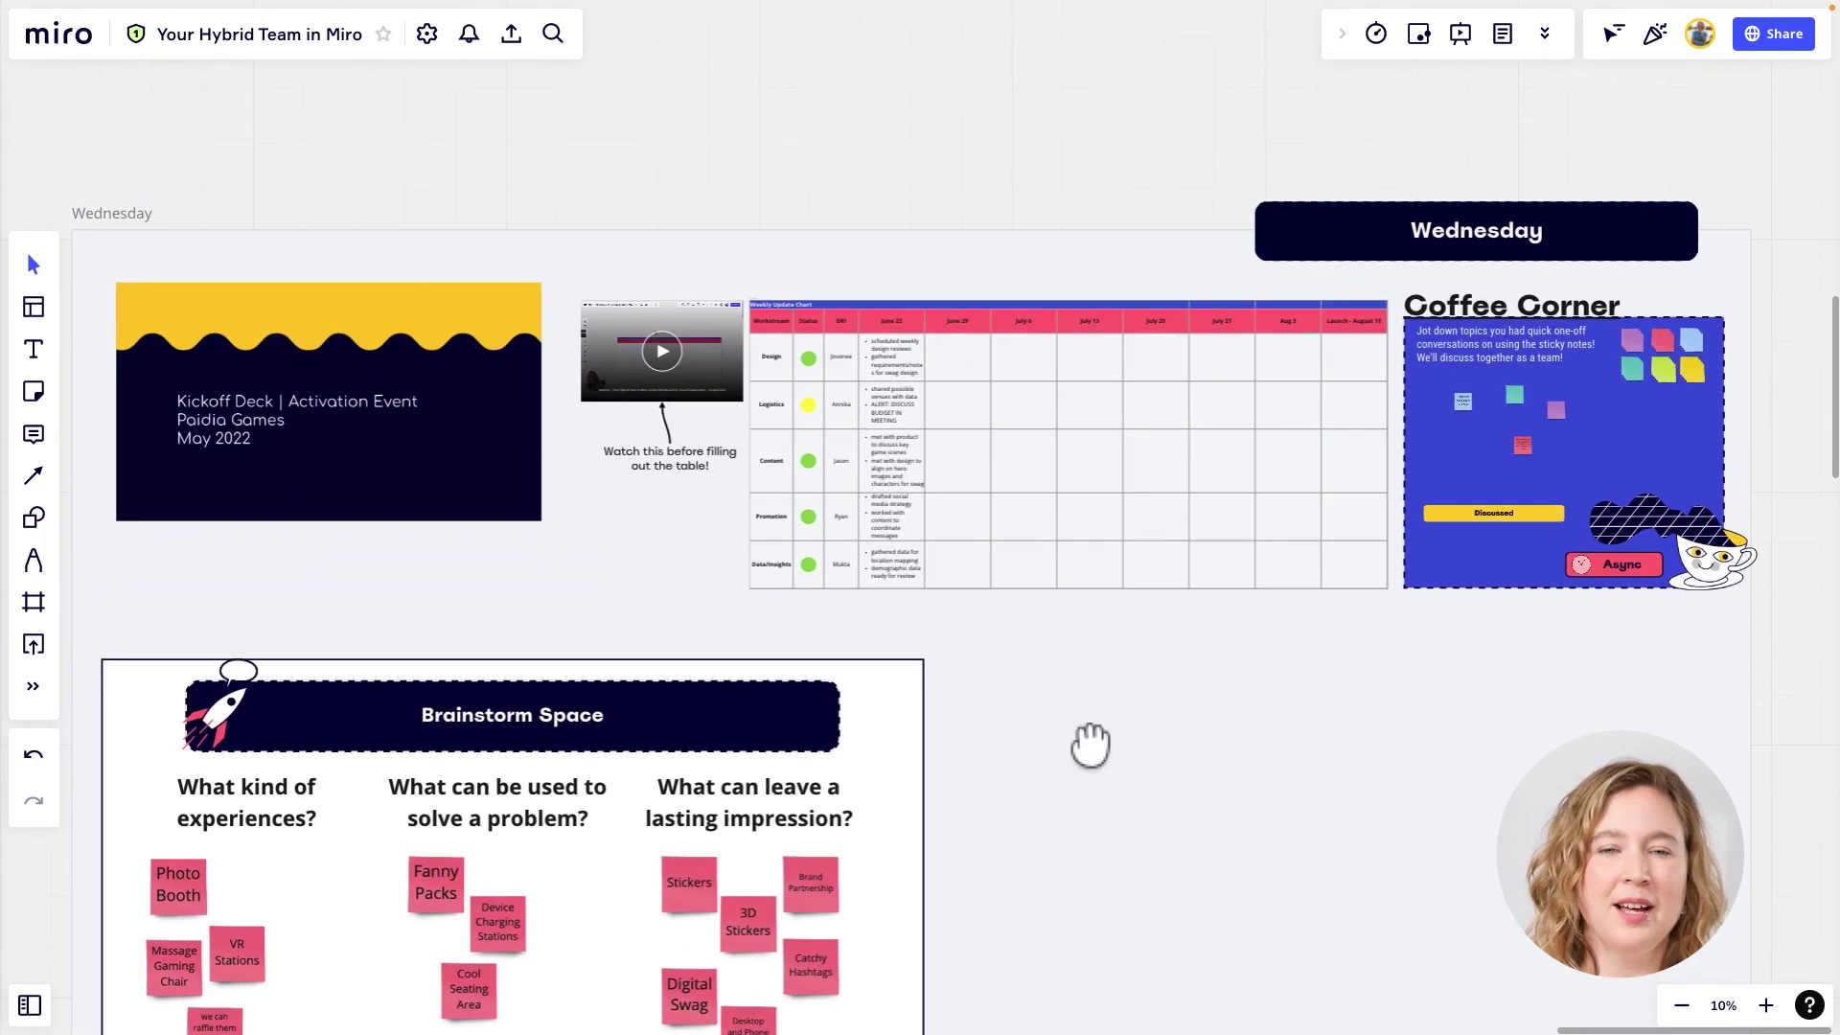
scroll(849, 546, up, 5)
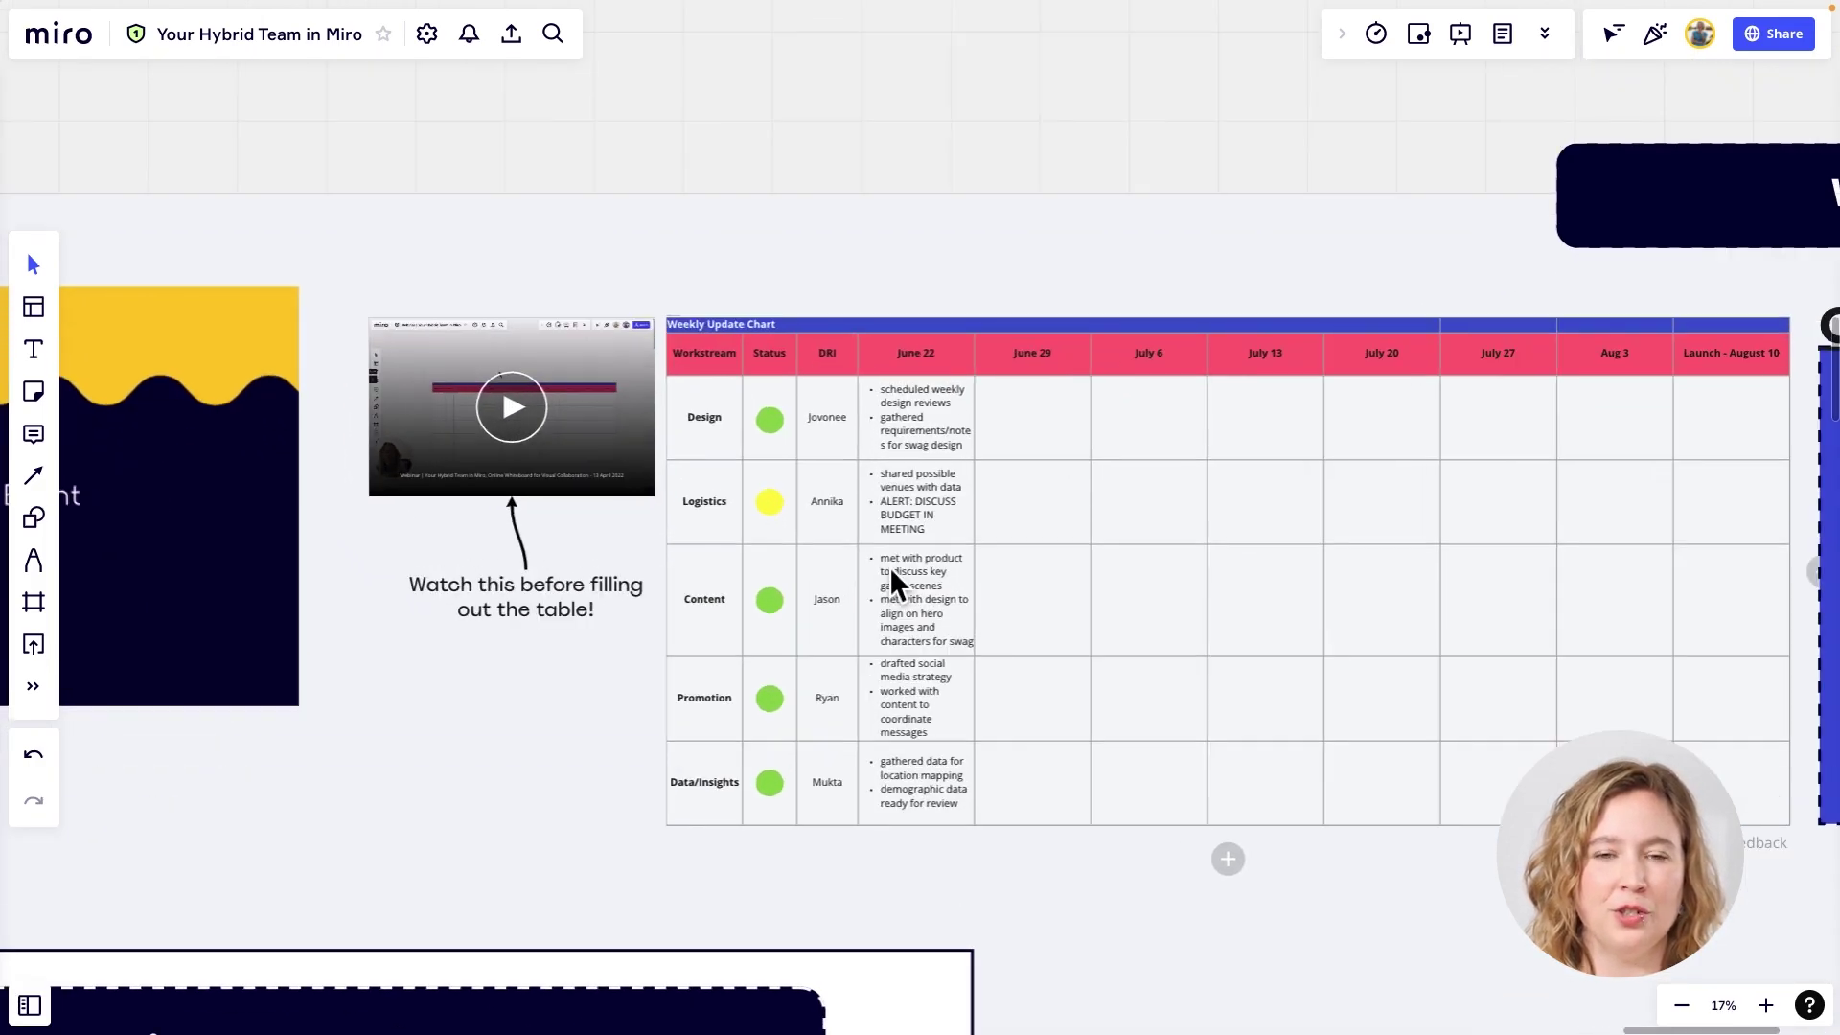
scroll(889, 566, up, 3)
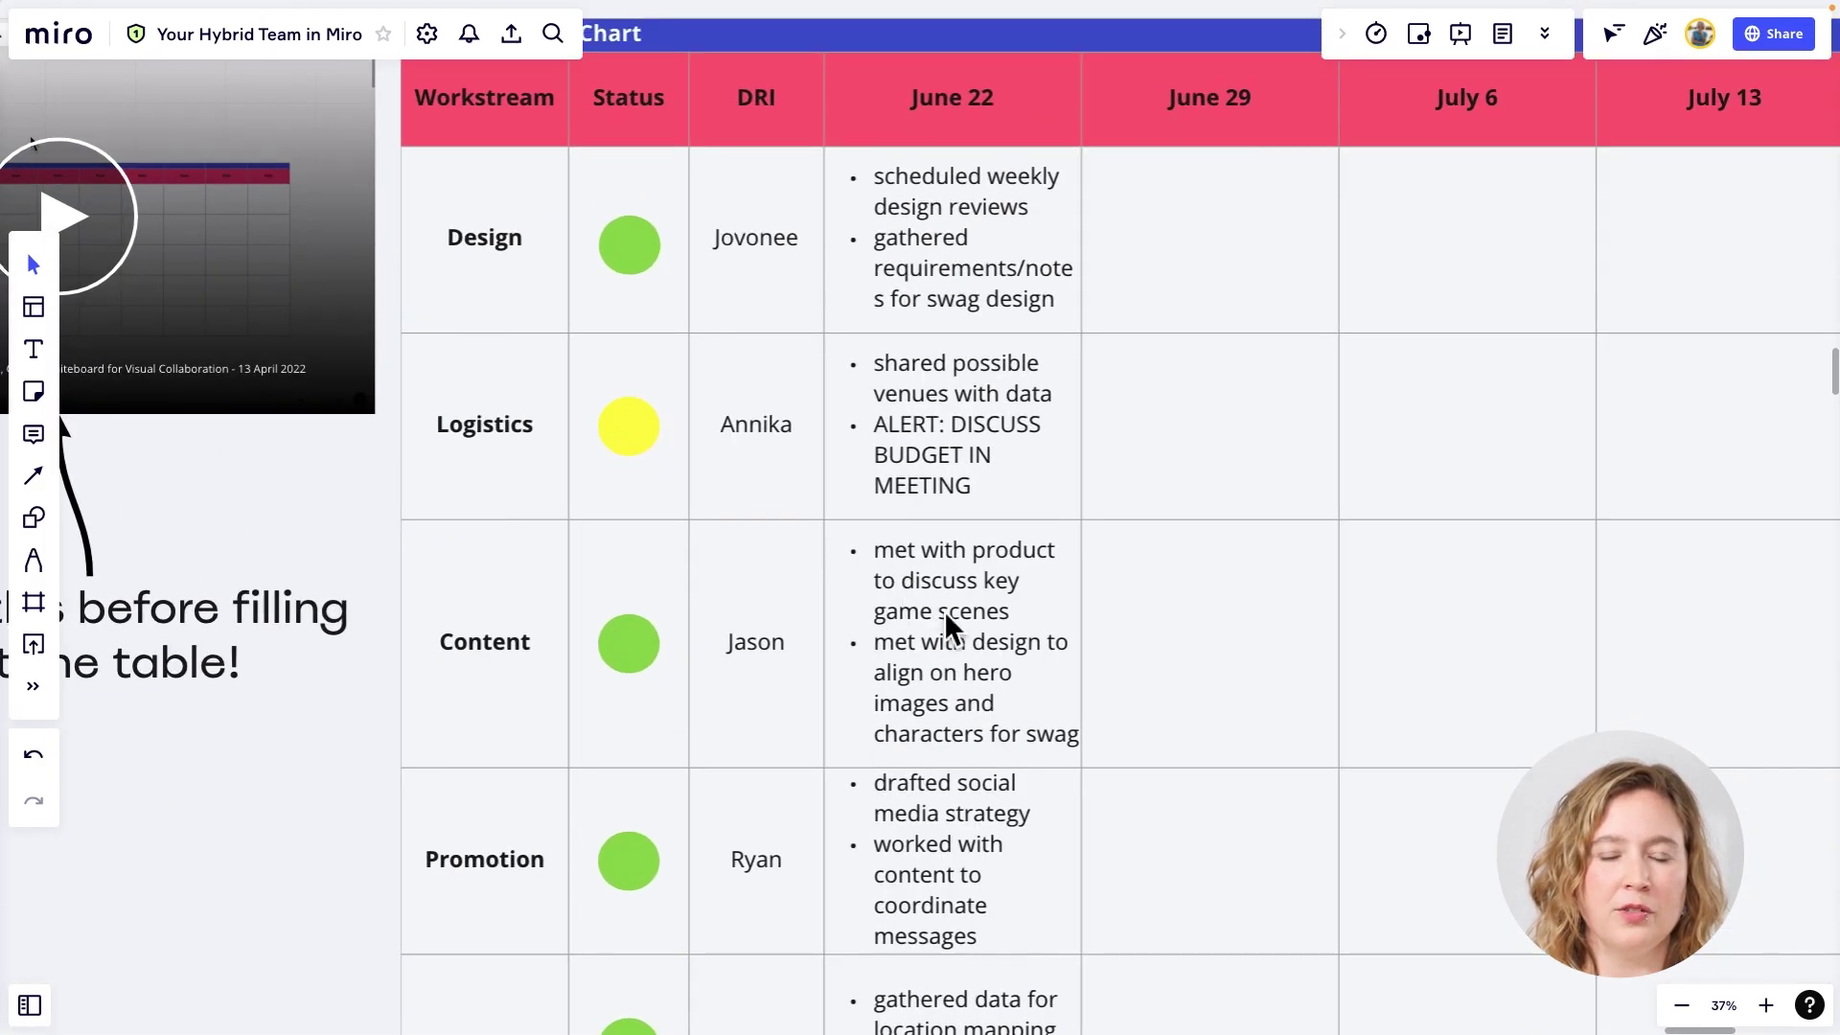
- Move the Logistics row above the Design row in the Wednesday frame's Weekly Update Chart and deselect the table
scroll(935, 519, down, 2)
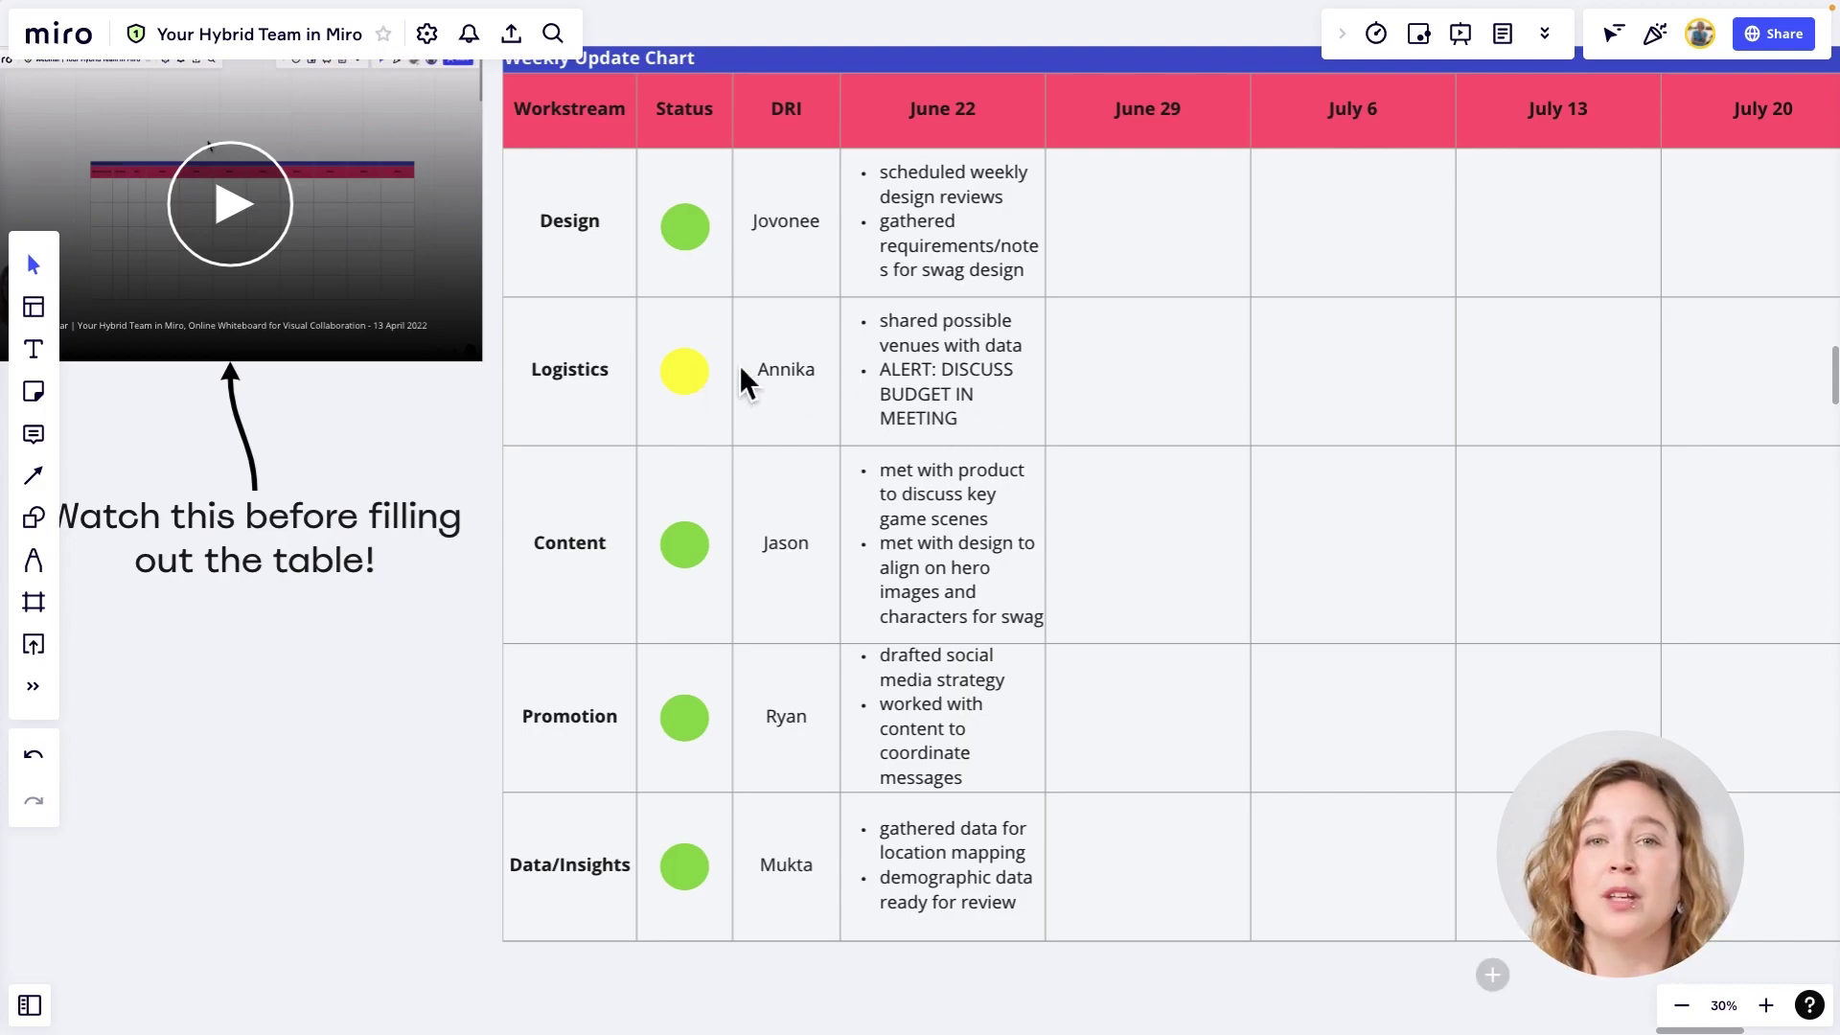
click(513, 379)
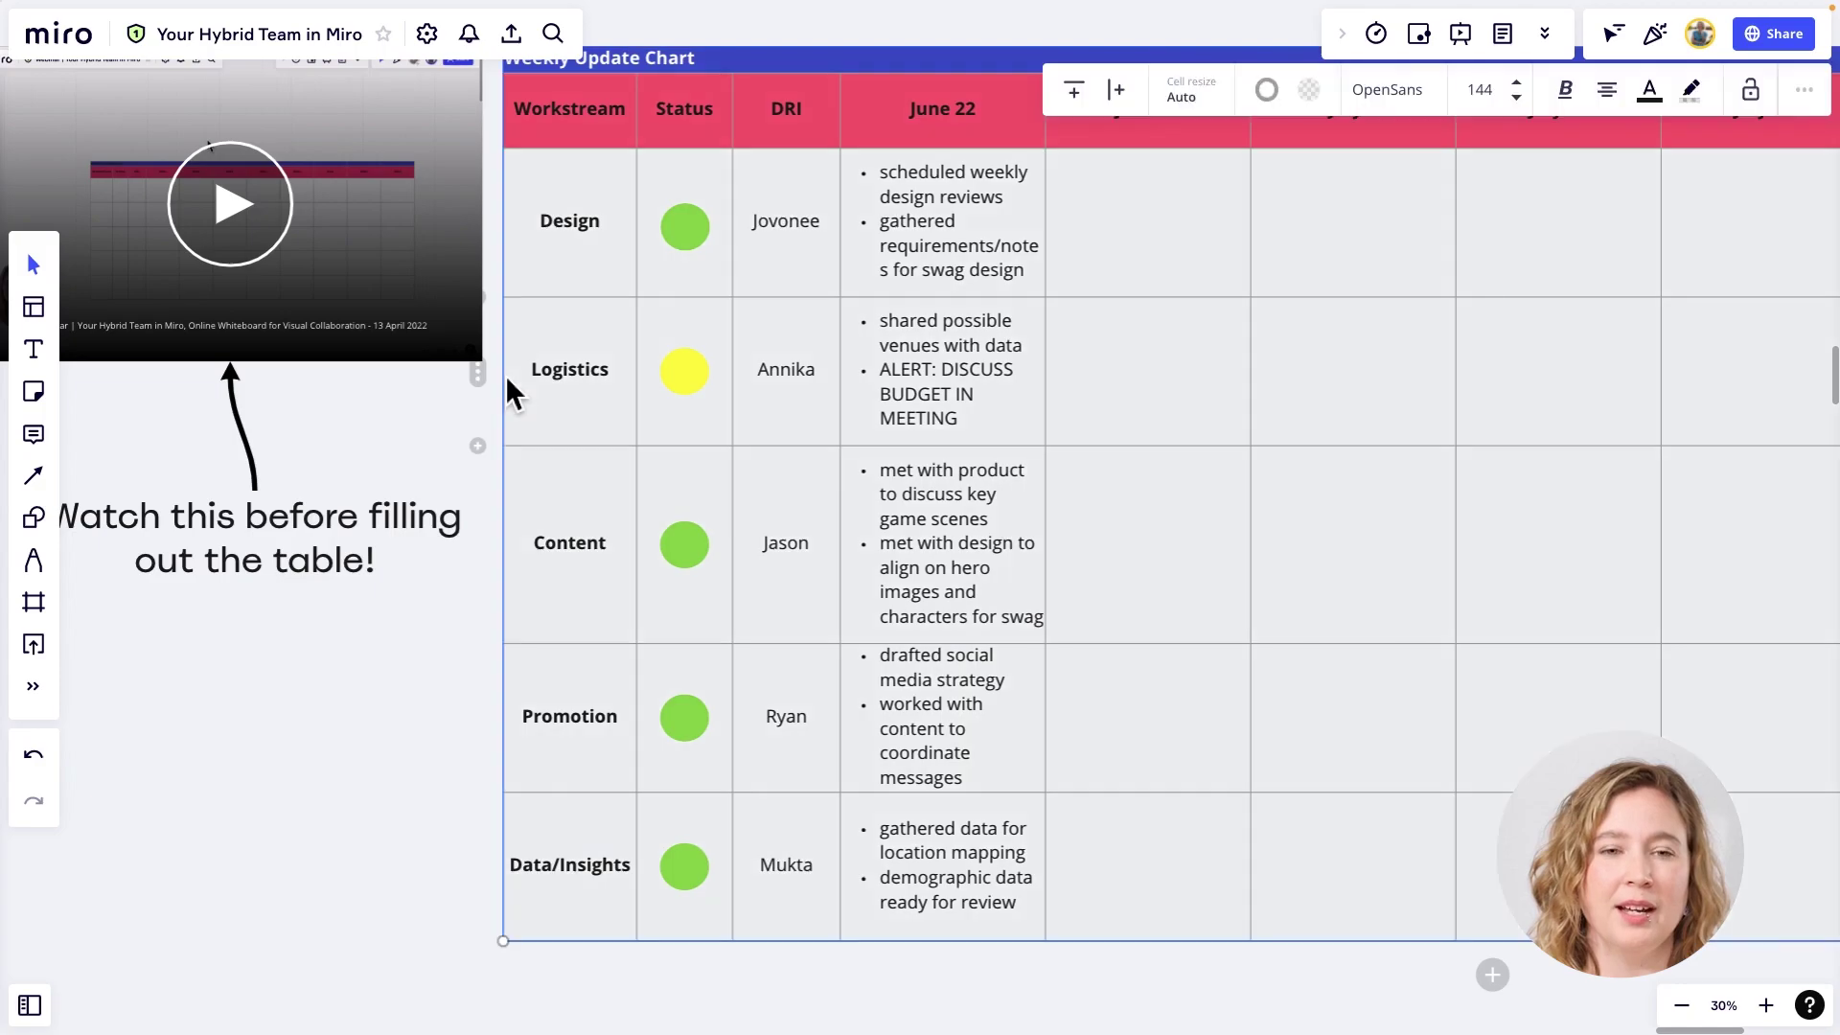
drag(499, 388, 514, 228)
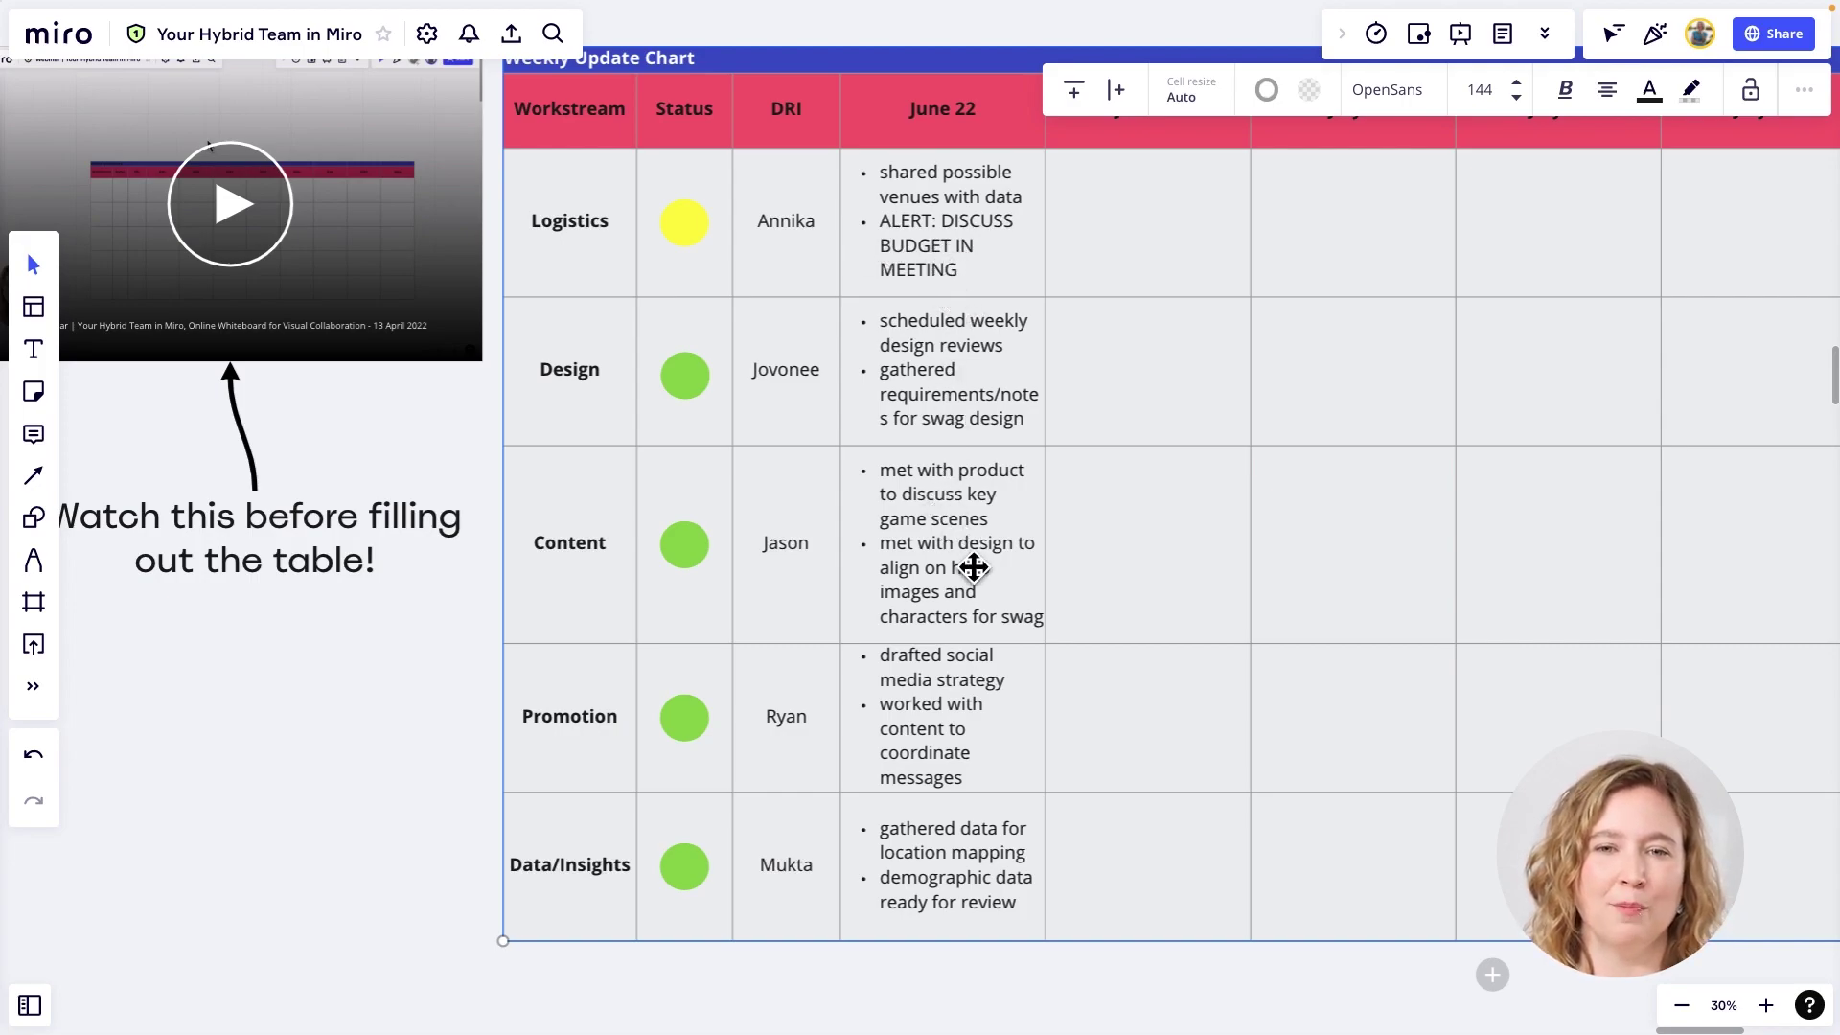
scroll(952, 567, down, 3)
scroll(973, 567, down, 1)
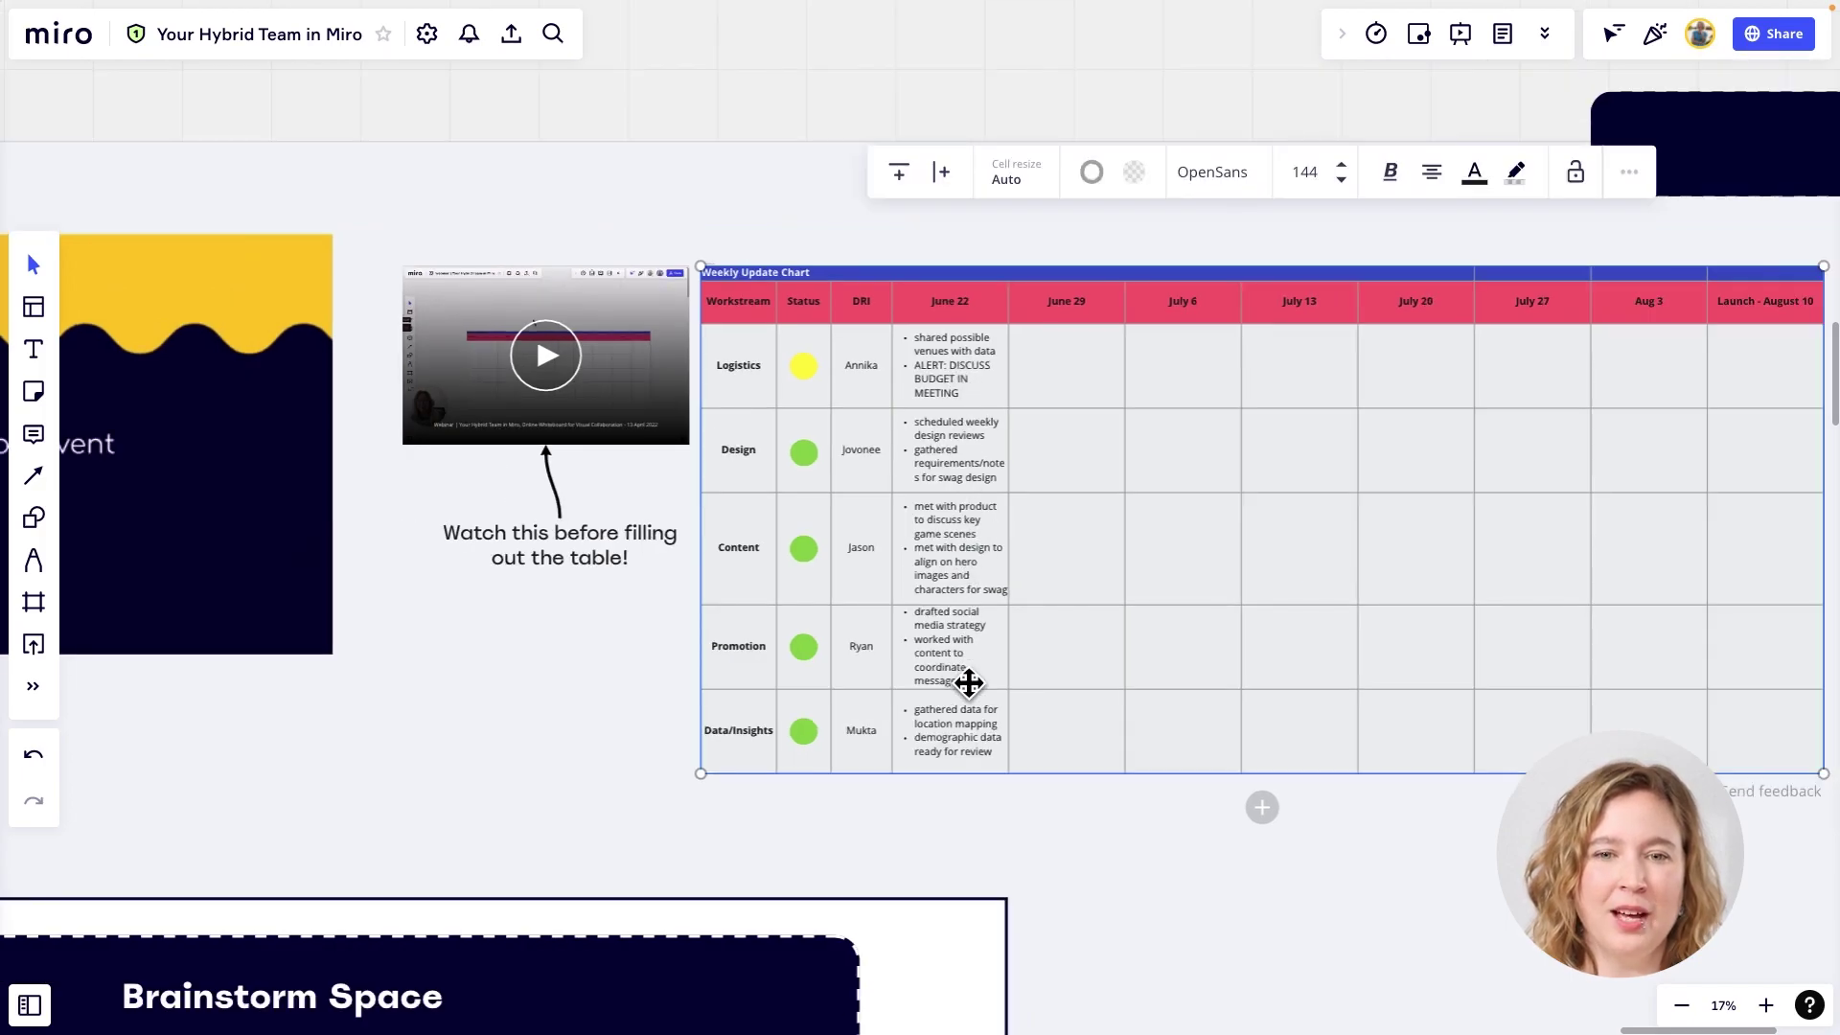
click(1179, 898)
- Examine the topic sticky notes in the Wednesday frame's Coffee Corner
scroll(1183, 911, down, 2)
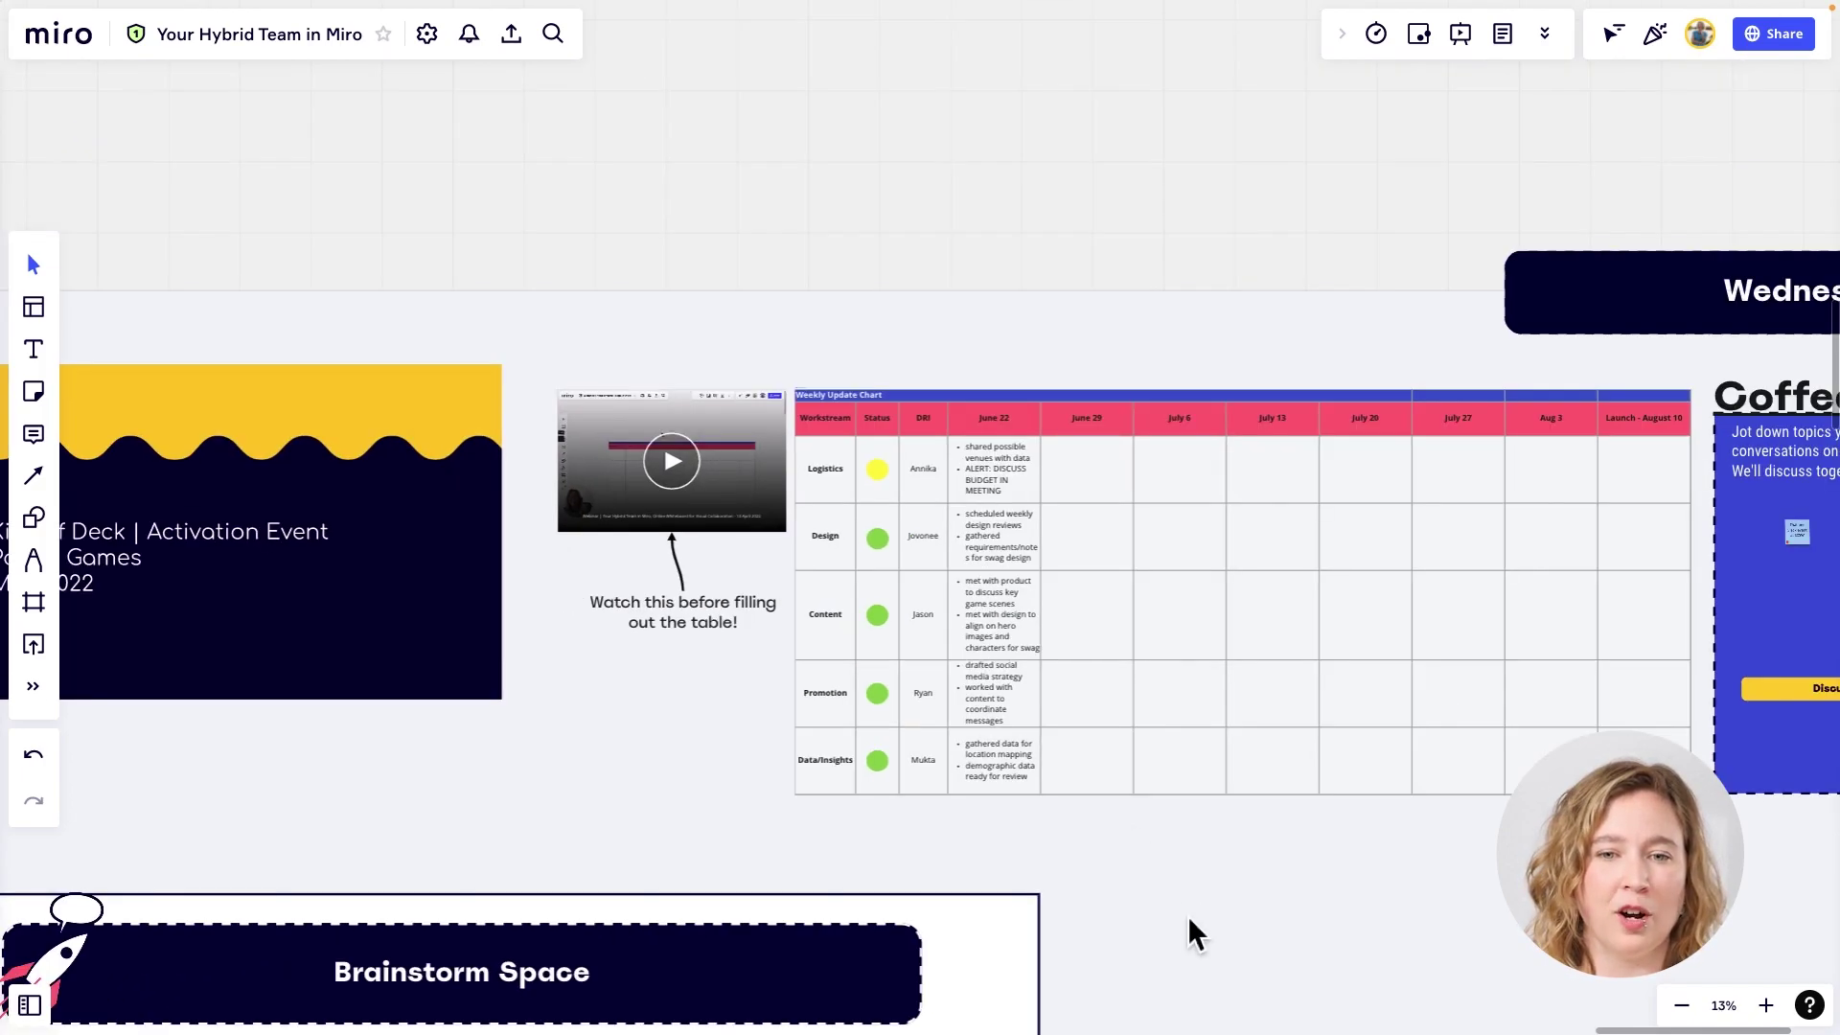
drag(1191, 936, 983, 881)
scroll(982, 882, right, 10)
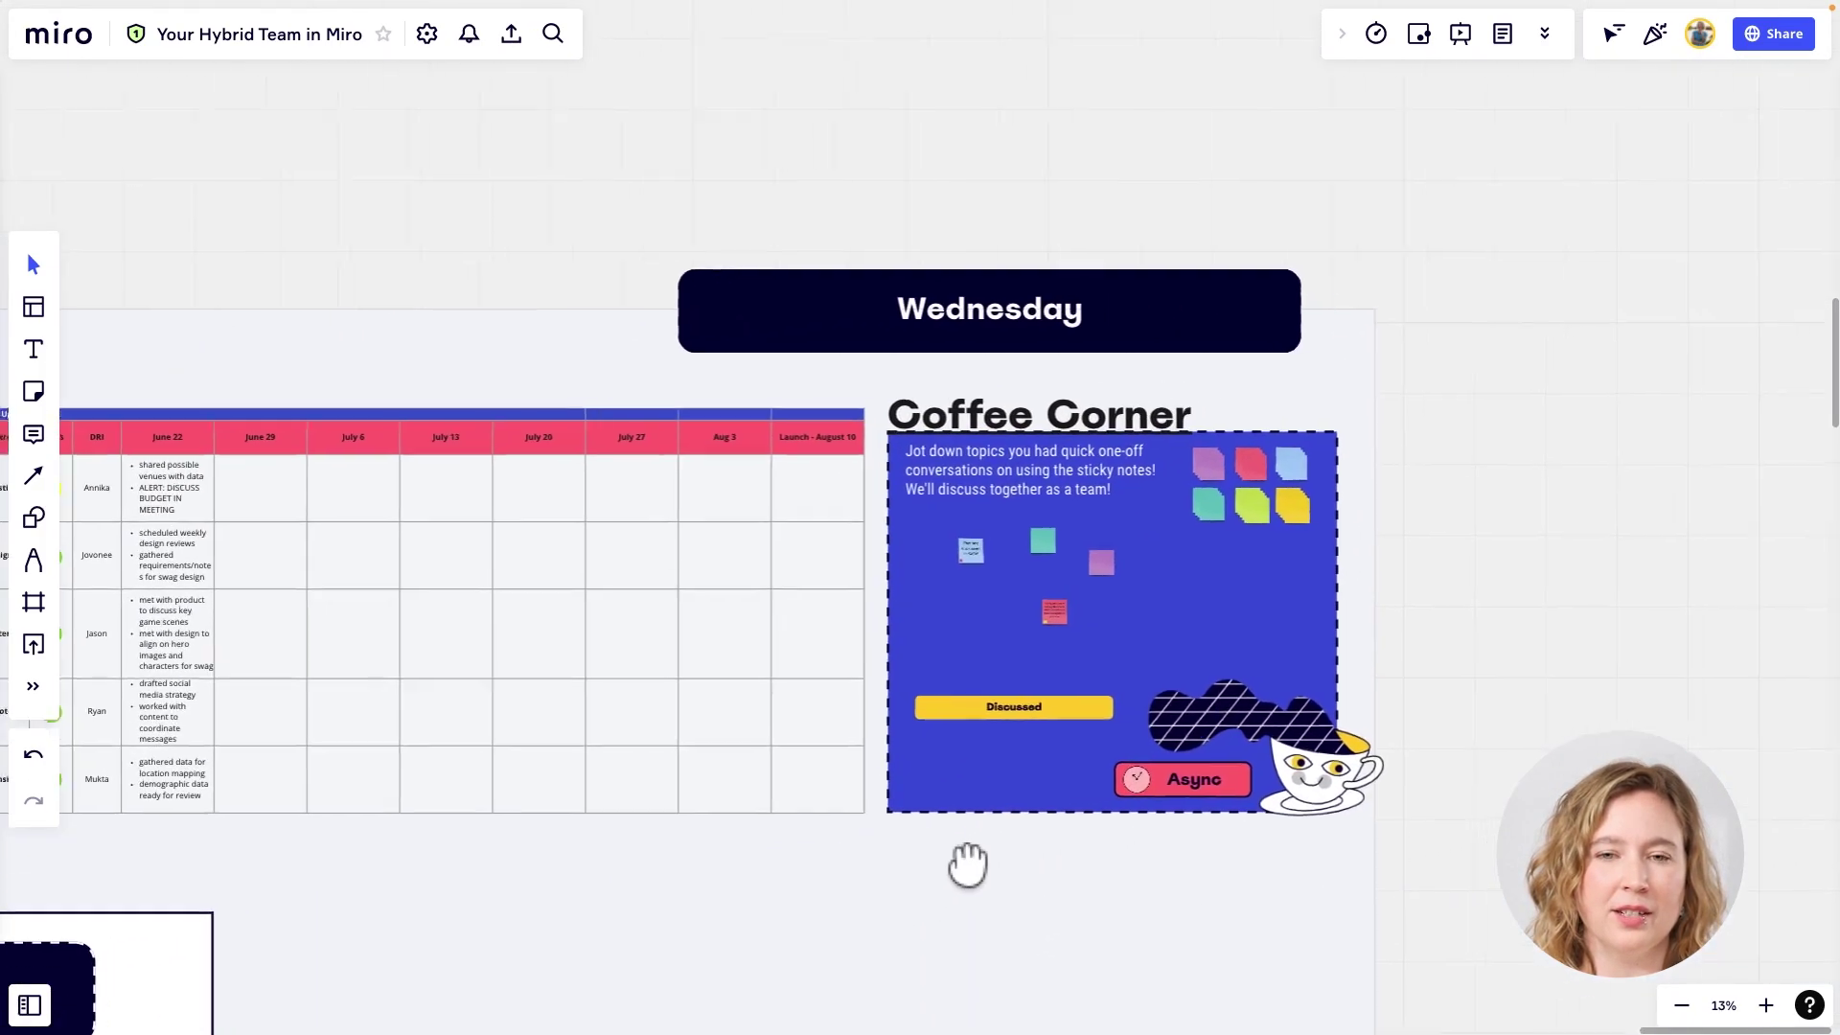
scroll(1038, 600, up, 8)
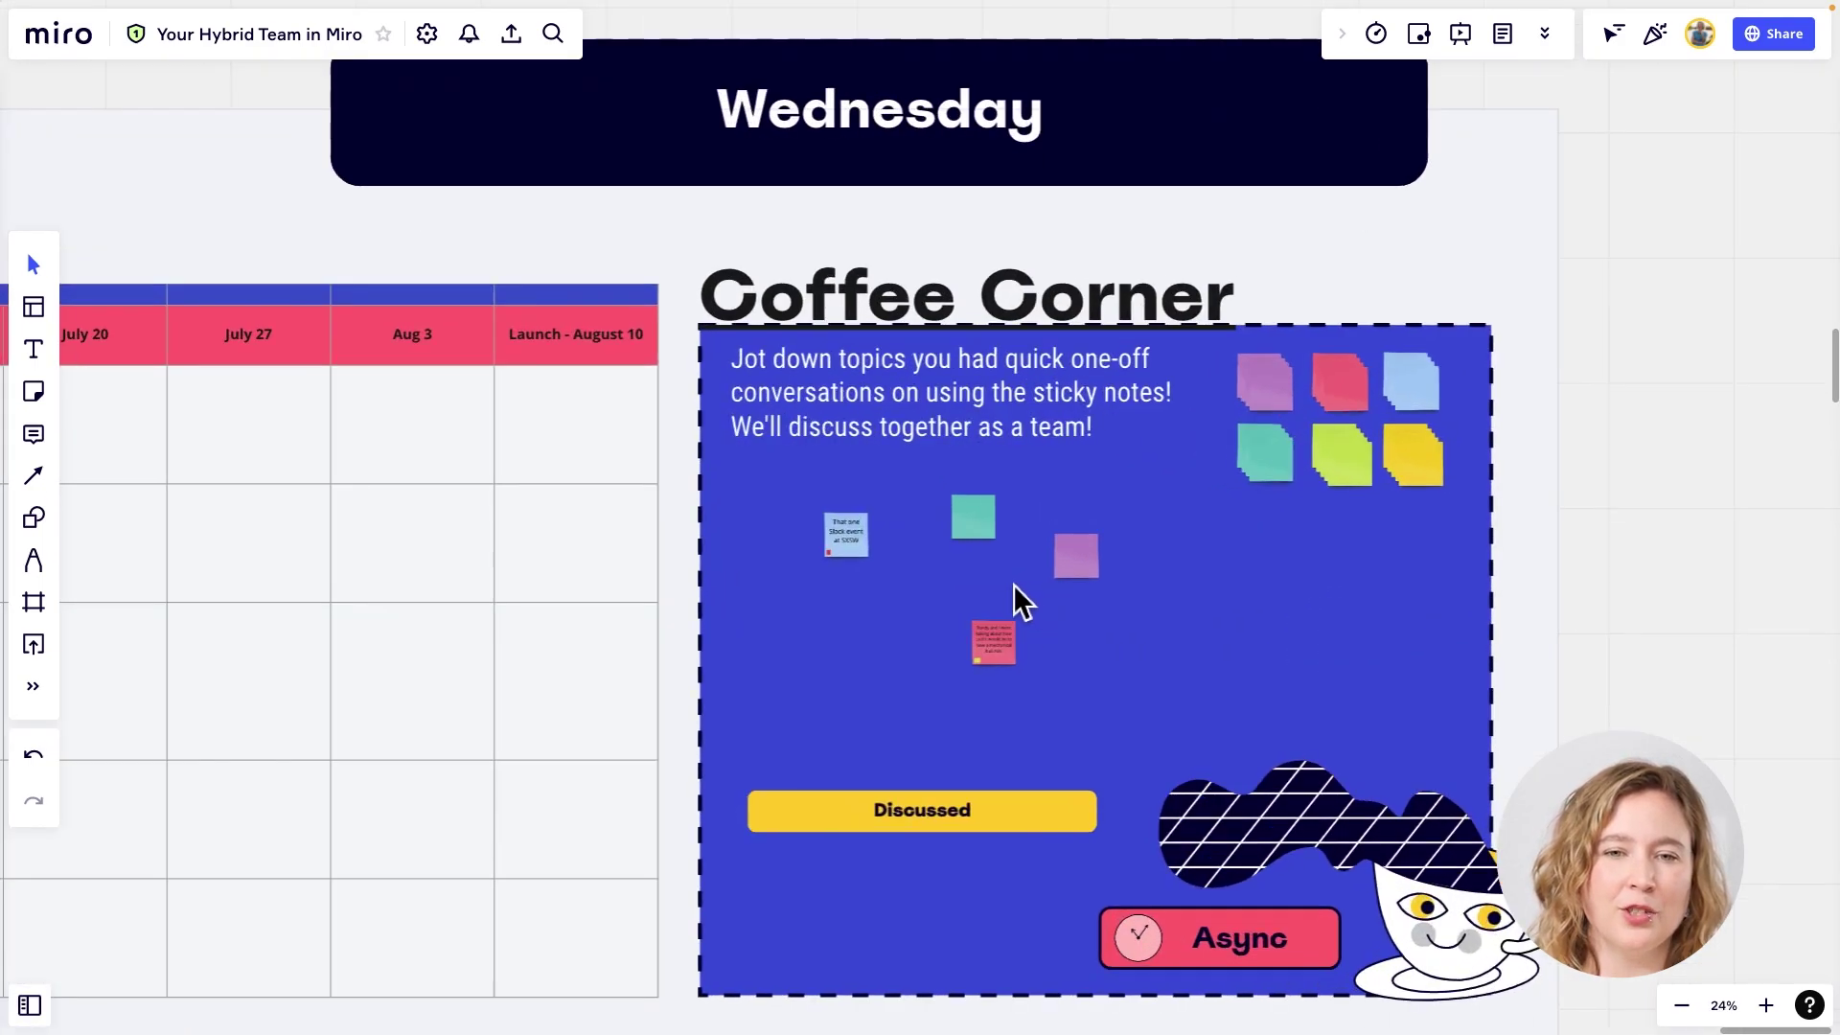
scroll(1004, 615, up, 3)
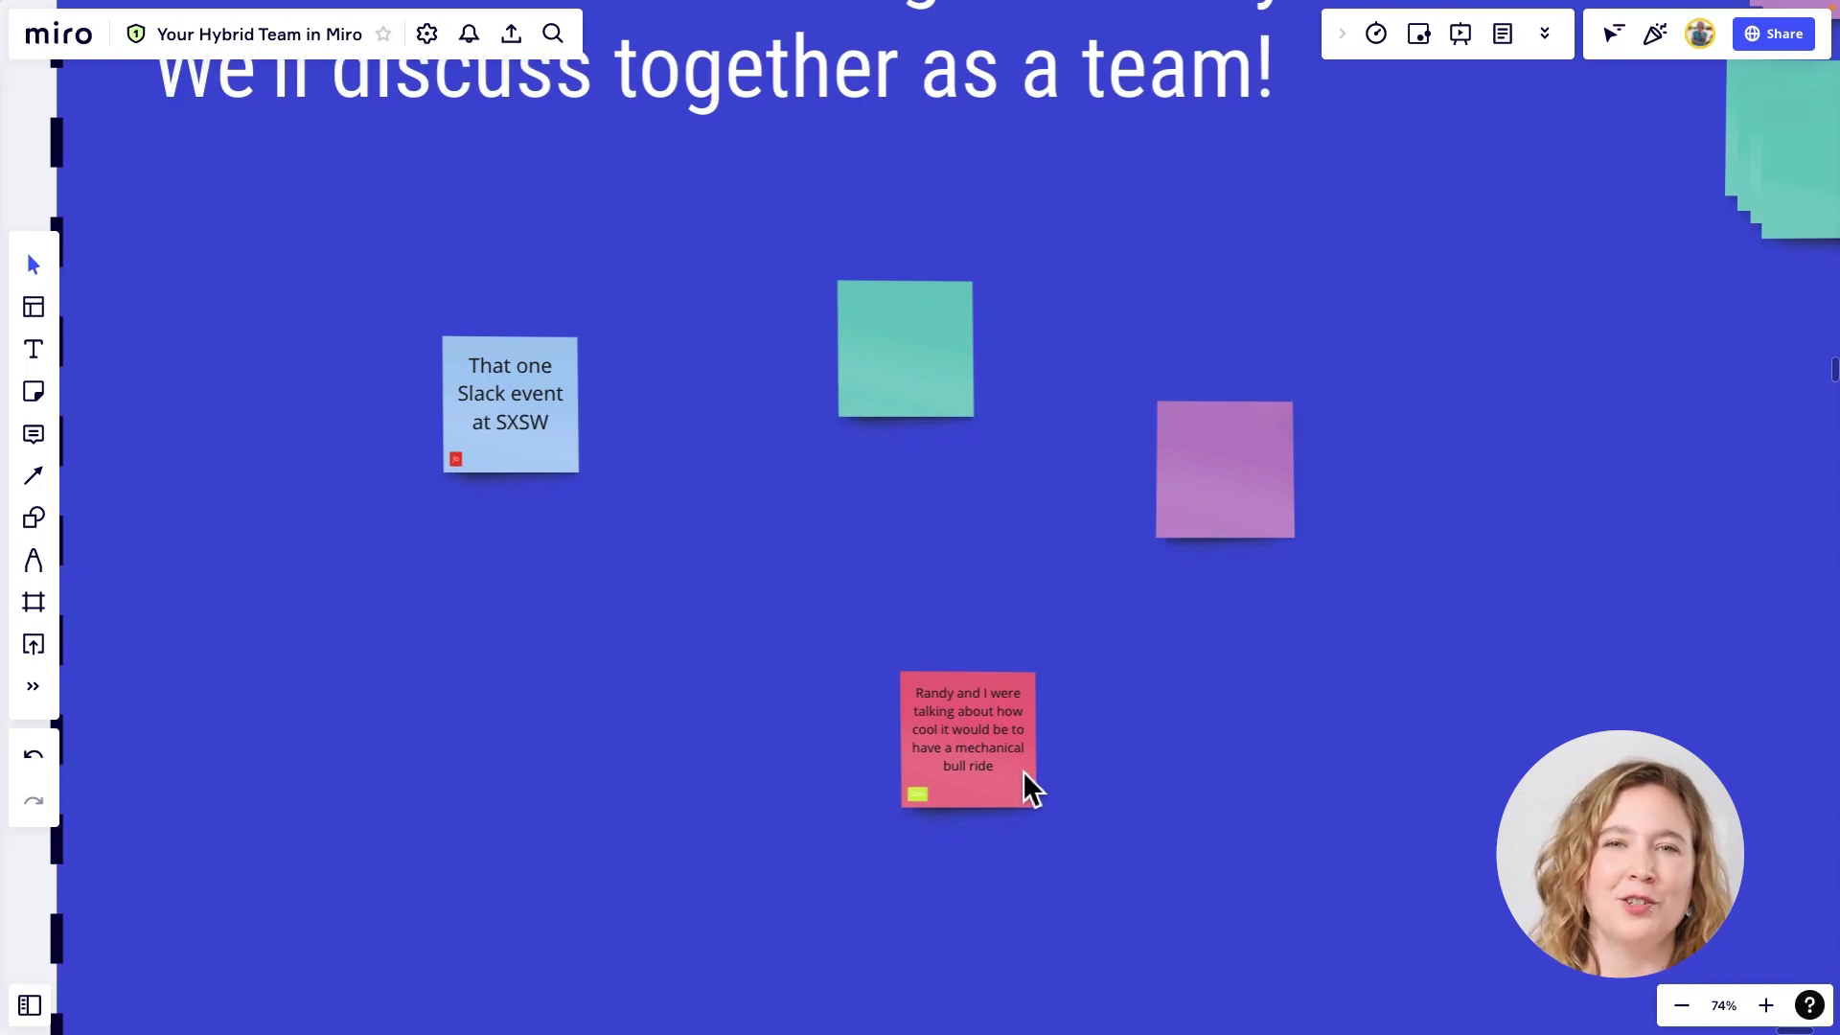
scroll(1022, 771, down, 5)
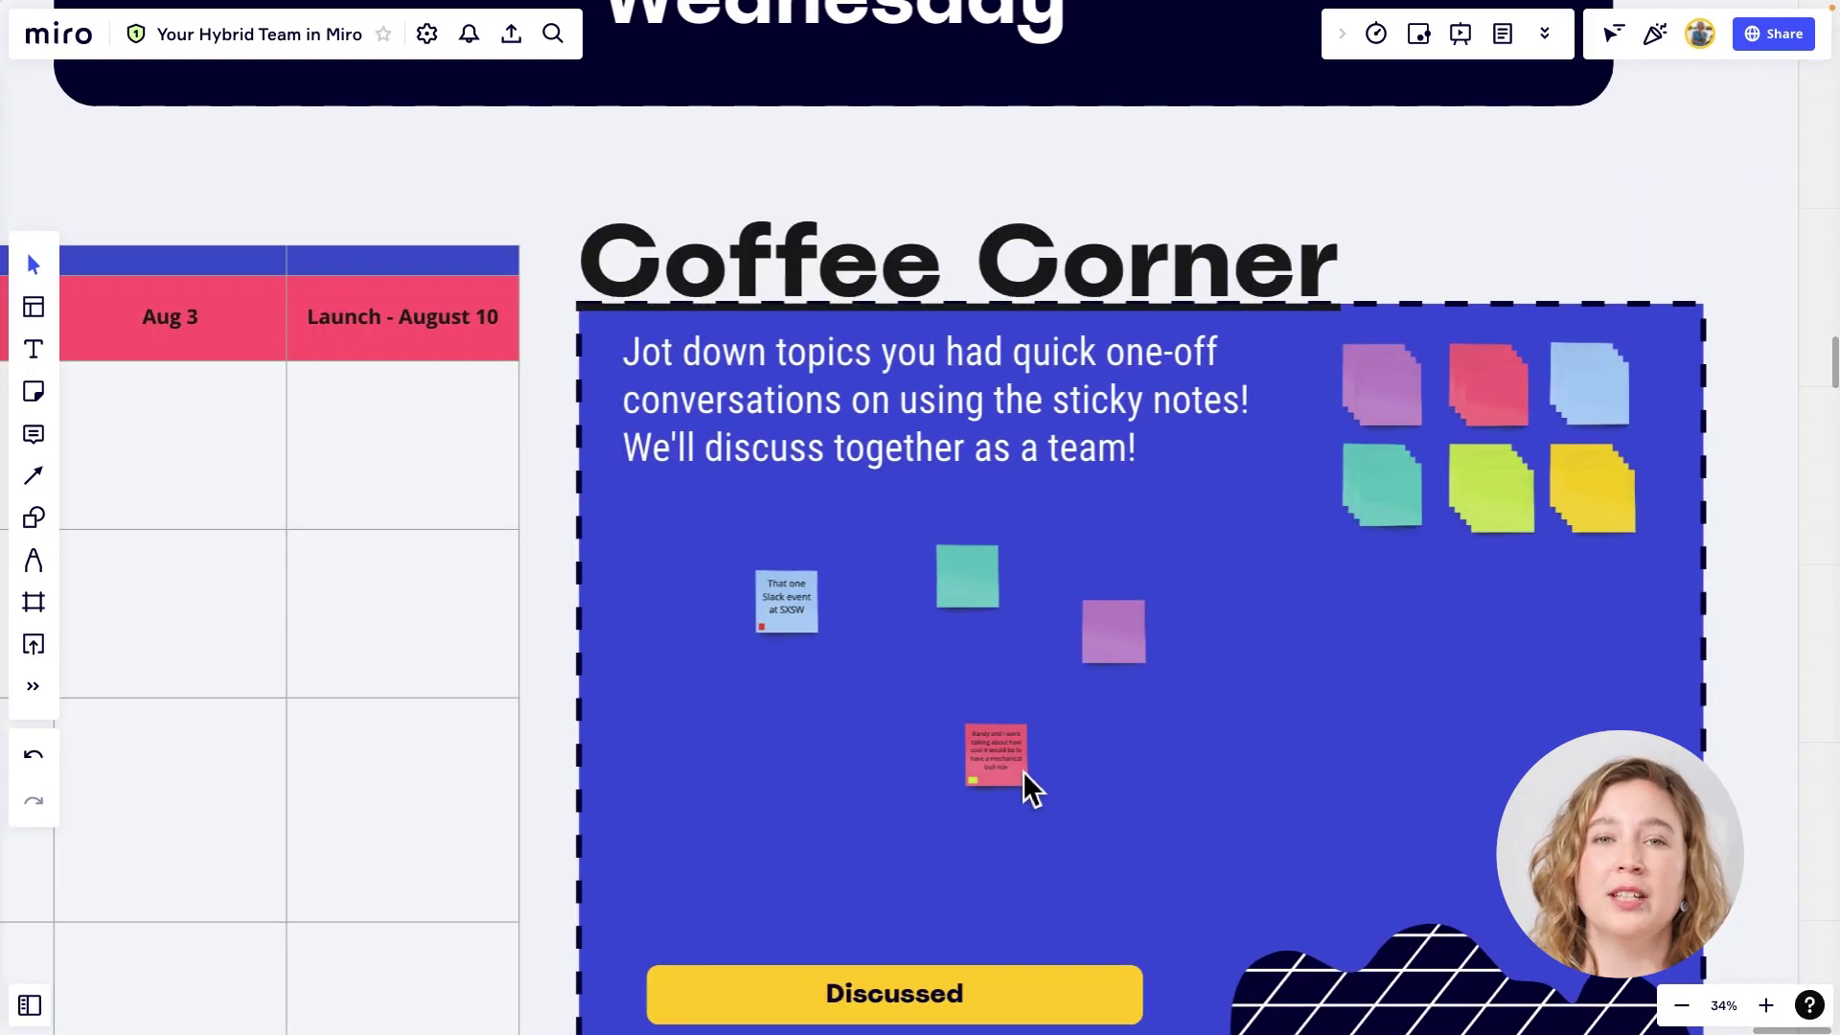
scroll(1022, 770, down, 6)
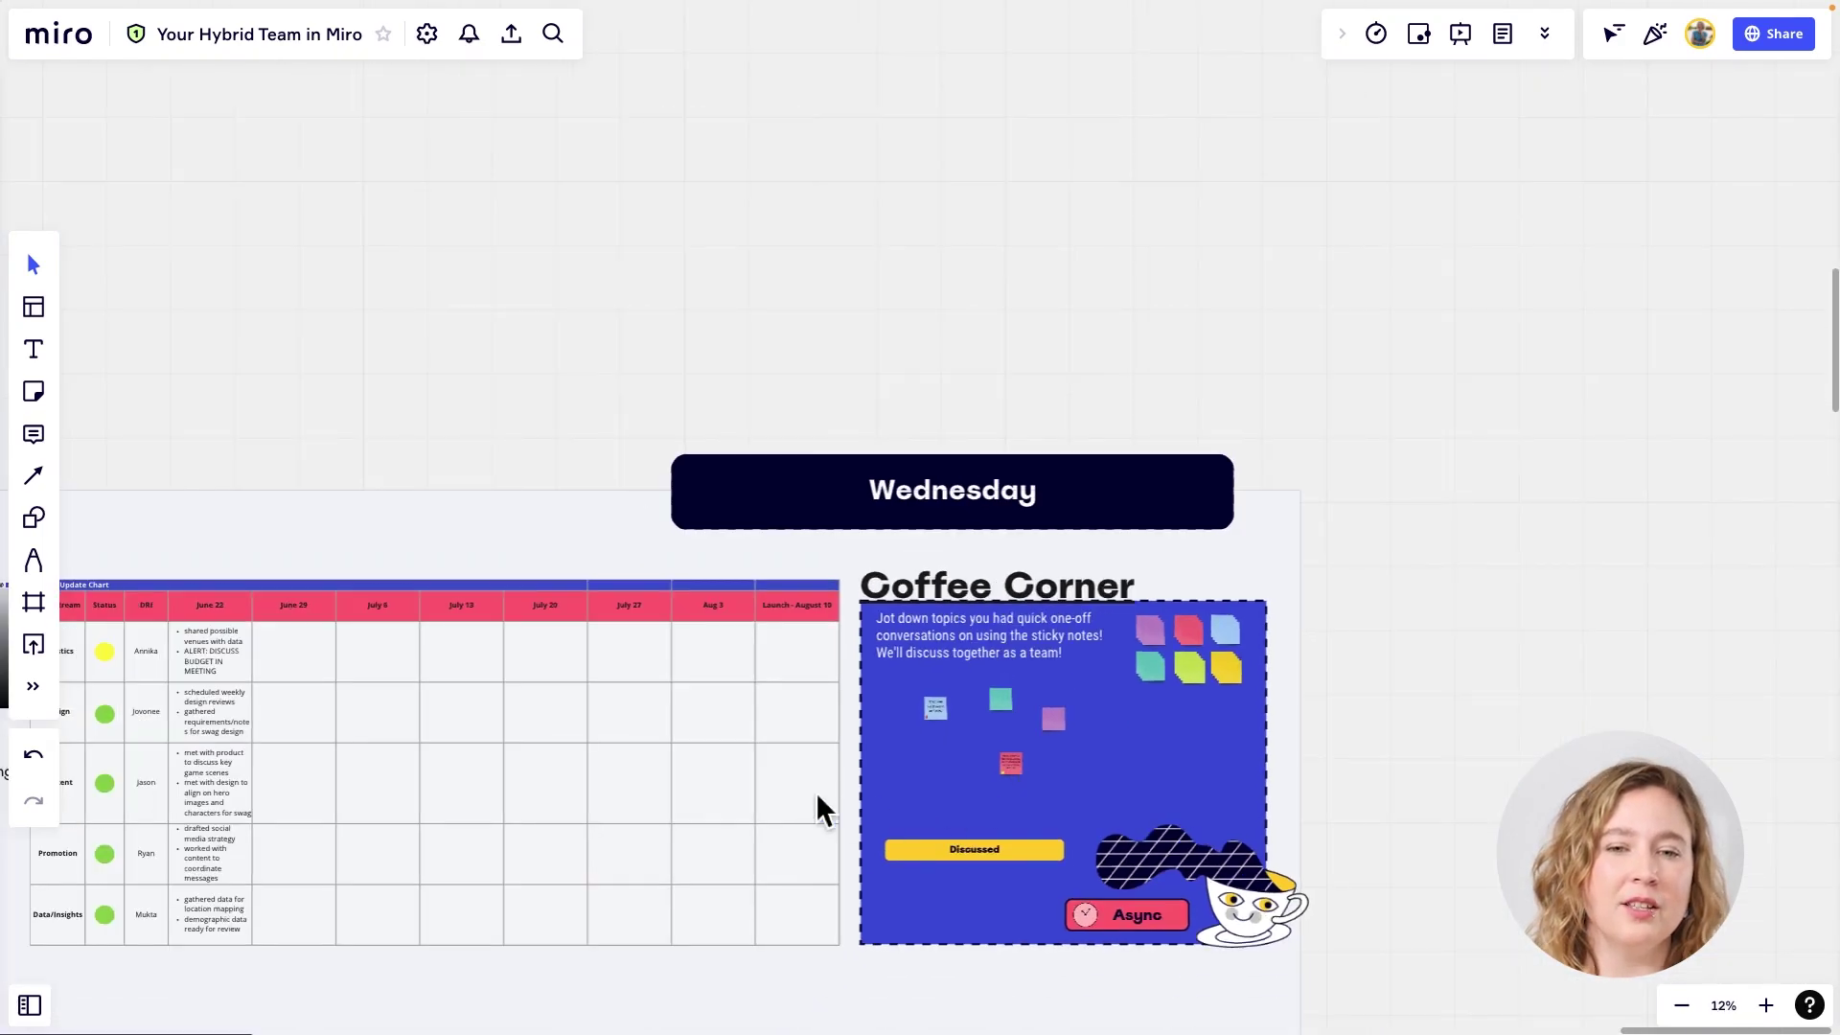
- Examine the sticky notes under the three questions in the Wednesday frame's Brainstorm Space
drag(1438, 912, 1581, 669)
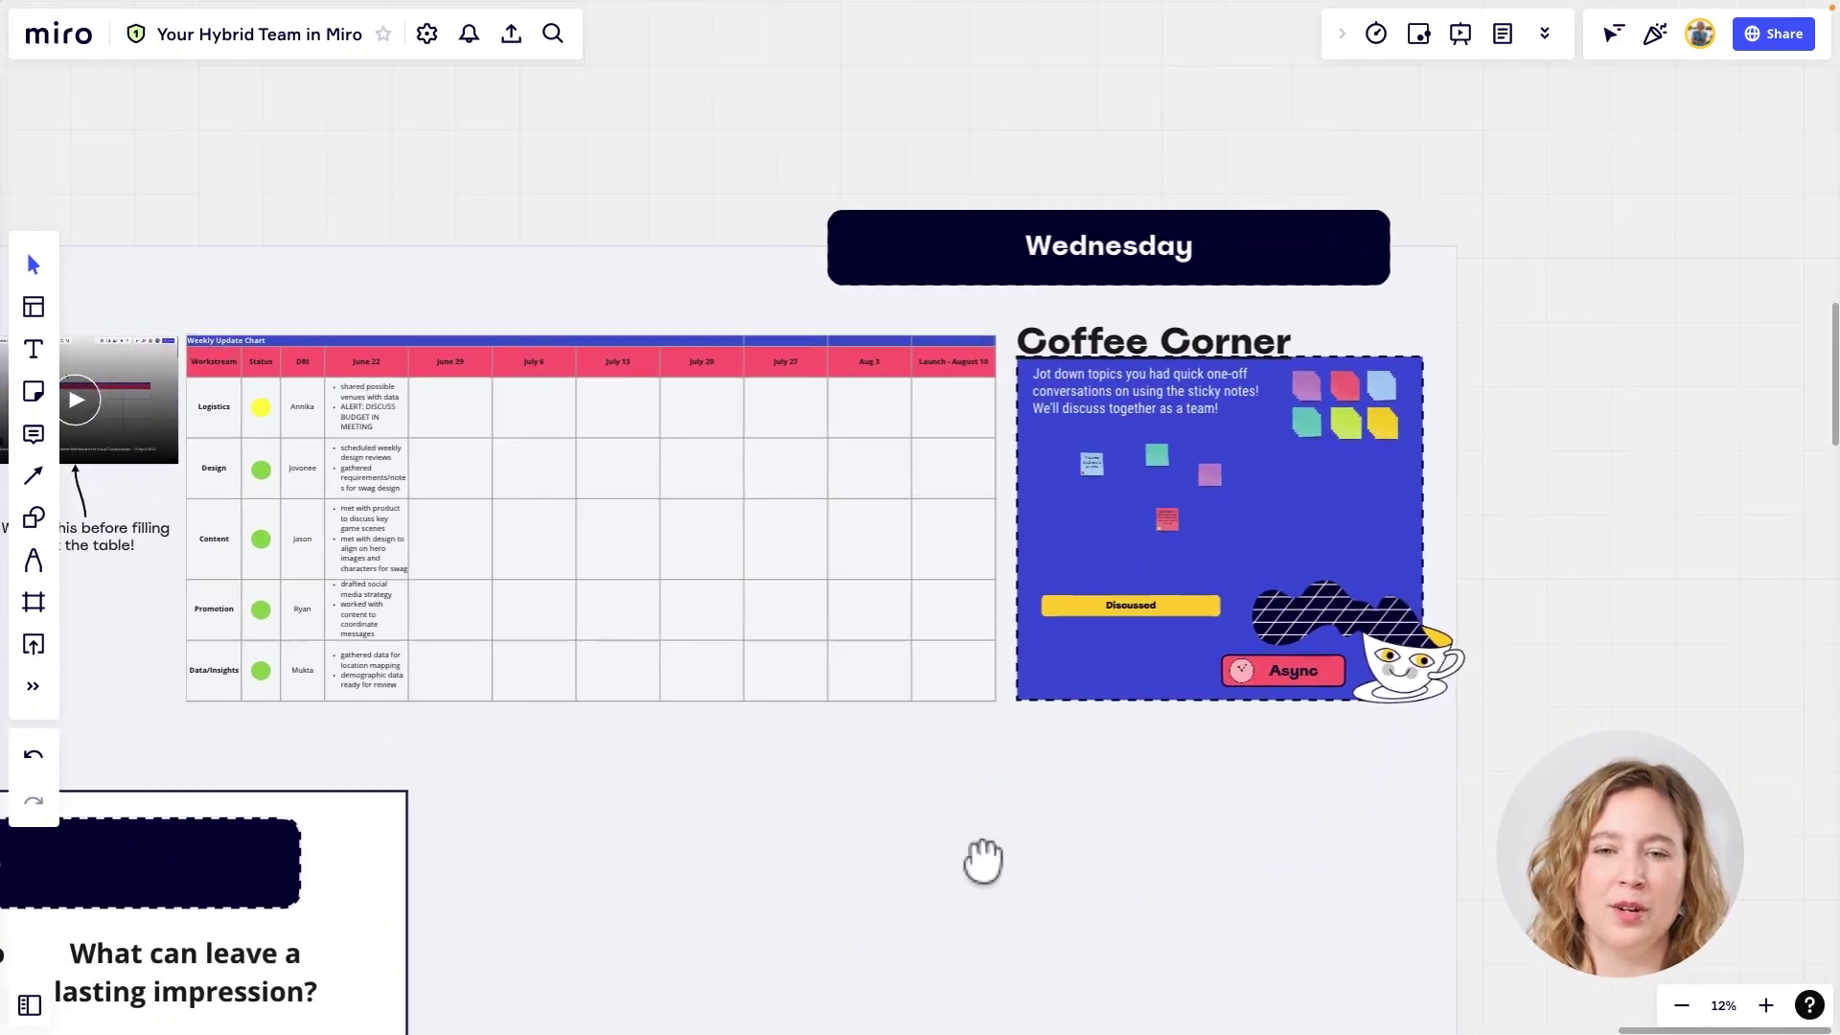
drag(983, 861, 1355, 752)
drag(1060, 871, 1282, 694)
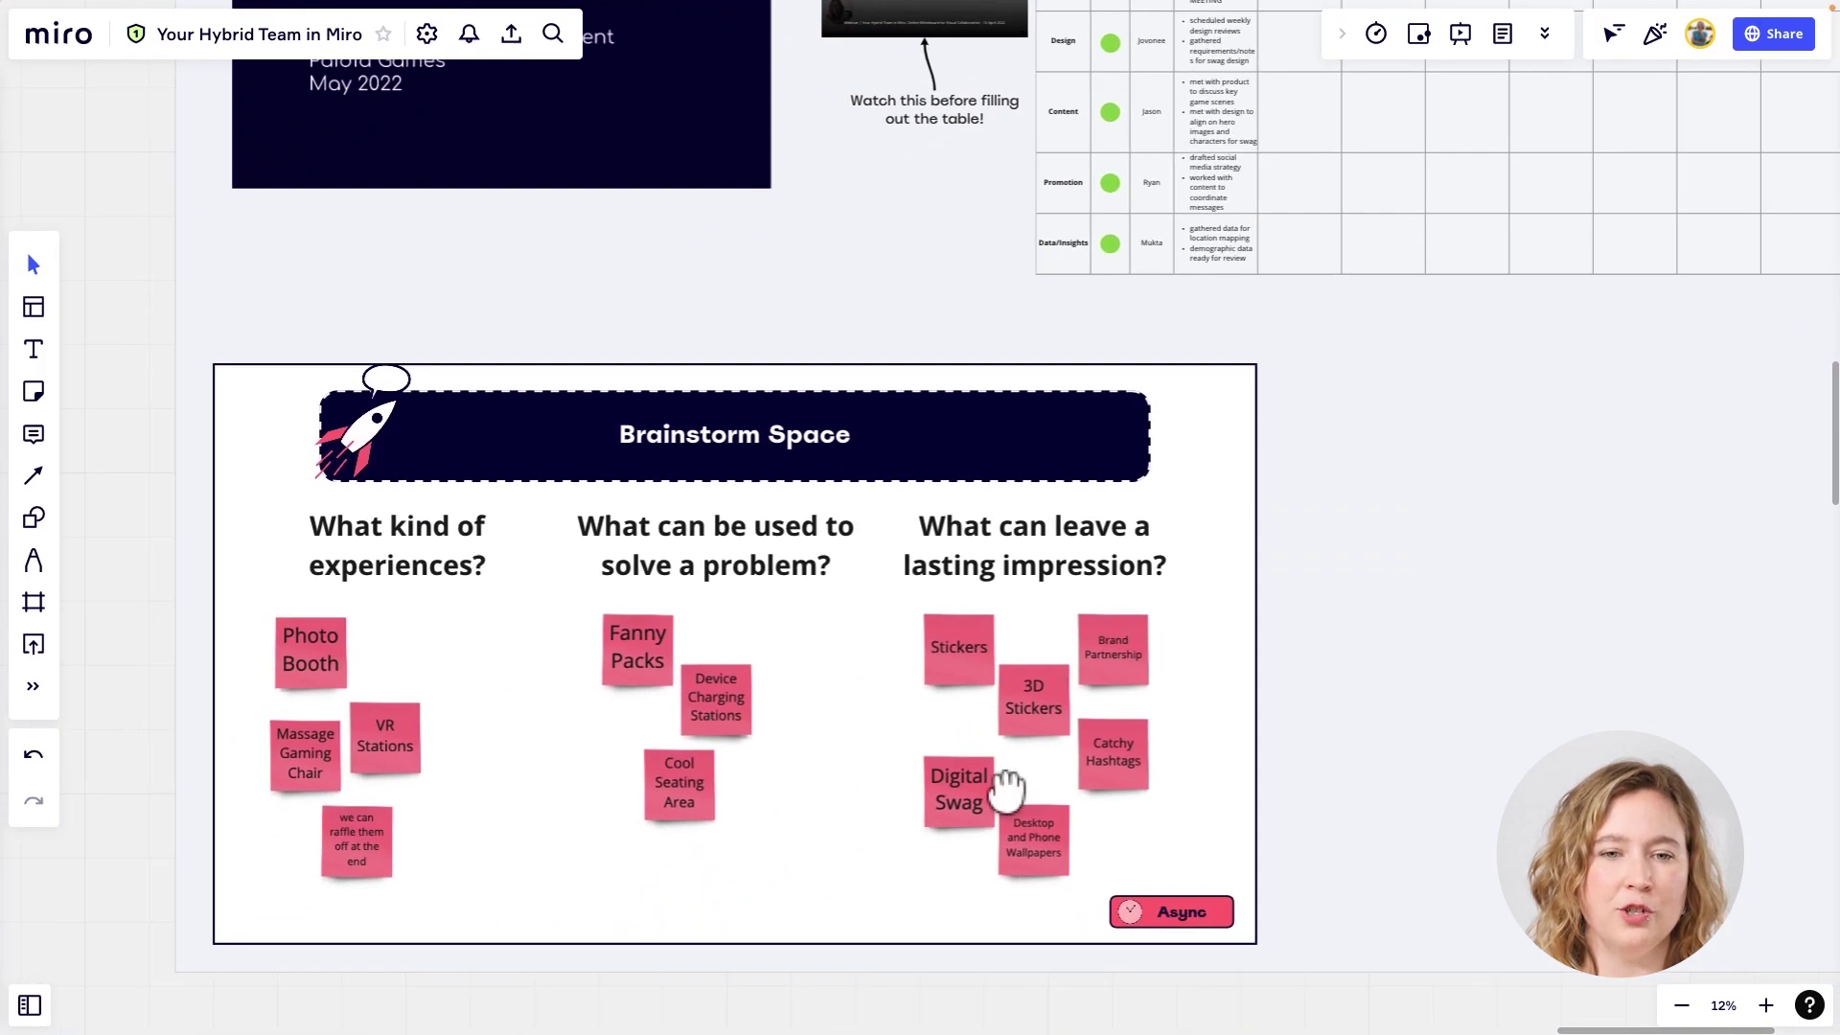
drag(1006, 786, 1074, 758)
scroll(836, 840, up, 1)
drag(836, 840, 876, 832)
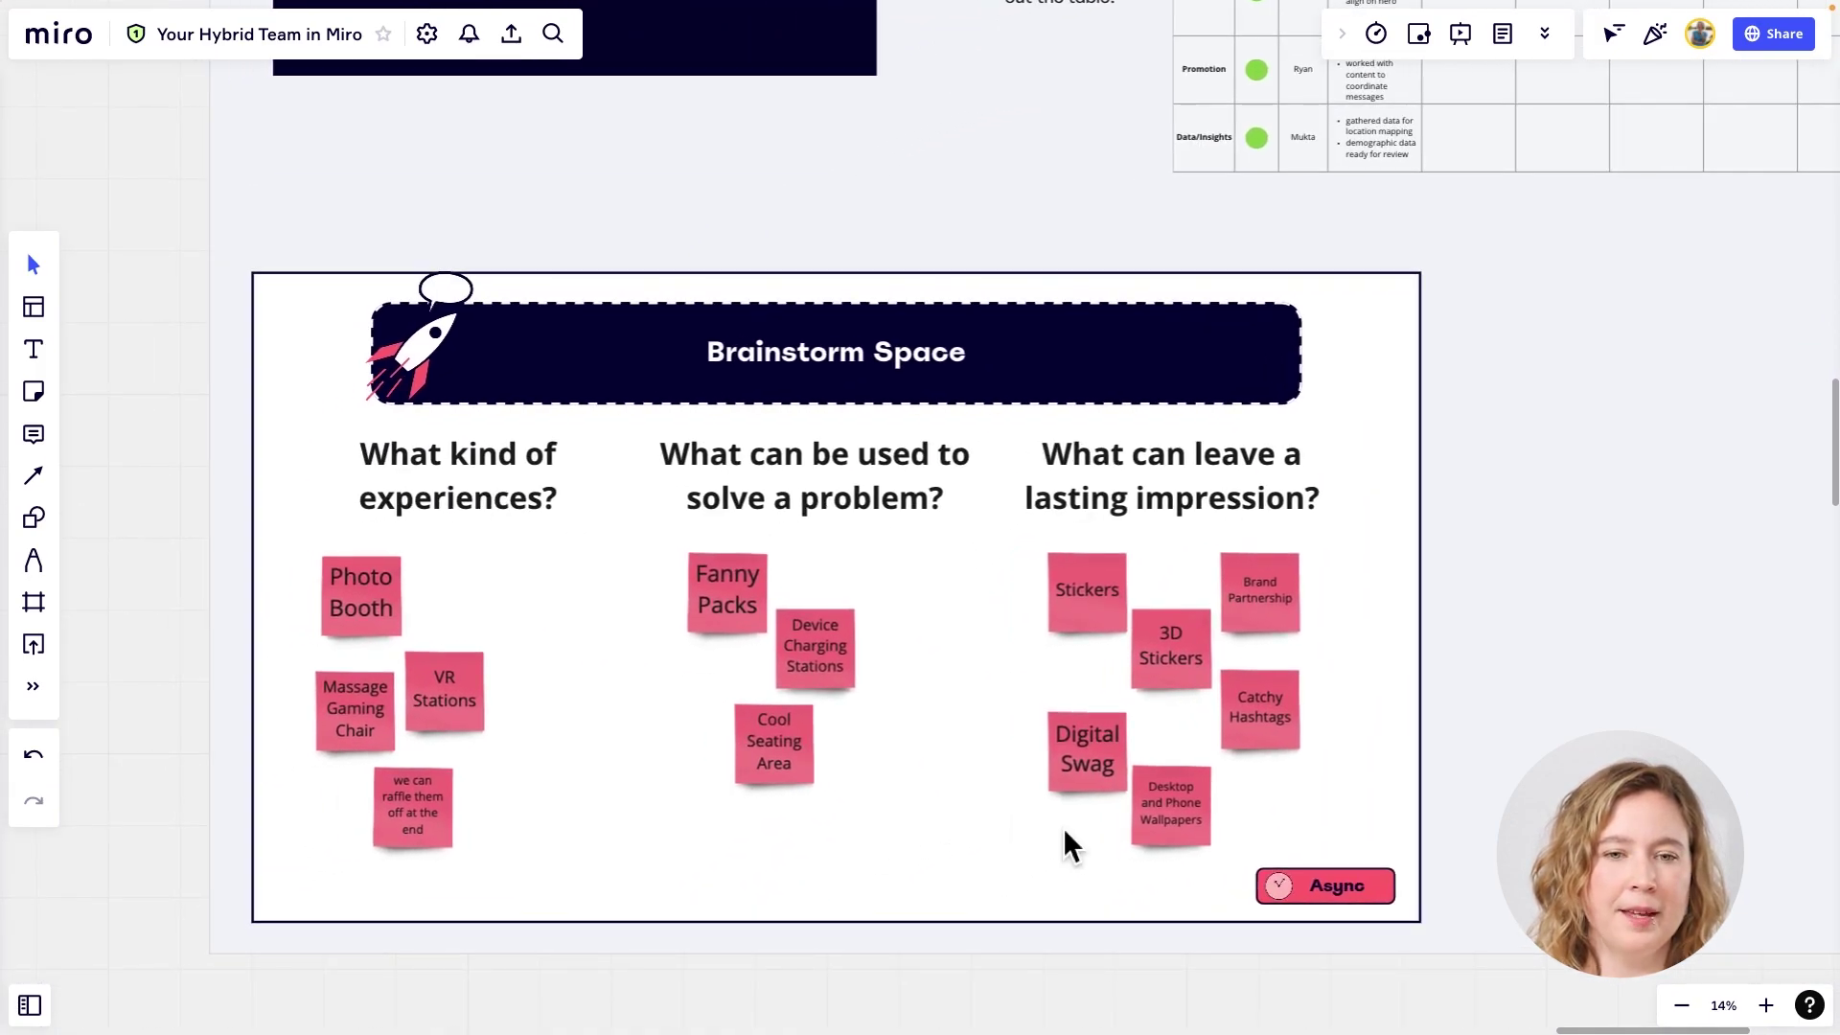